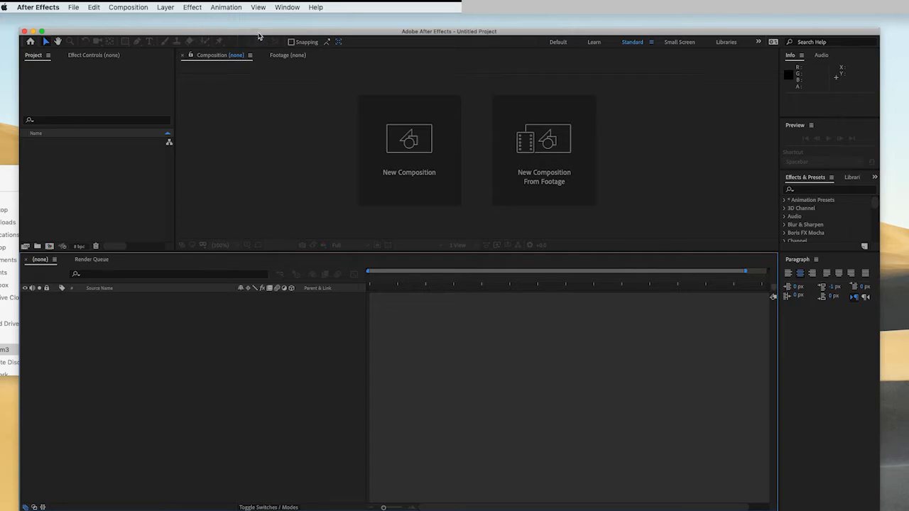
- Open Save As and browse into the tutorial folder under 2020 Spring > Syncsketch on the network drive
{"action": "left_click", "coordinate": [74, 7]}
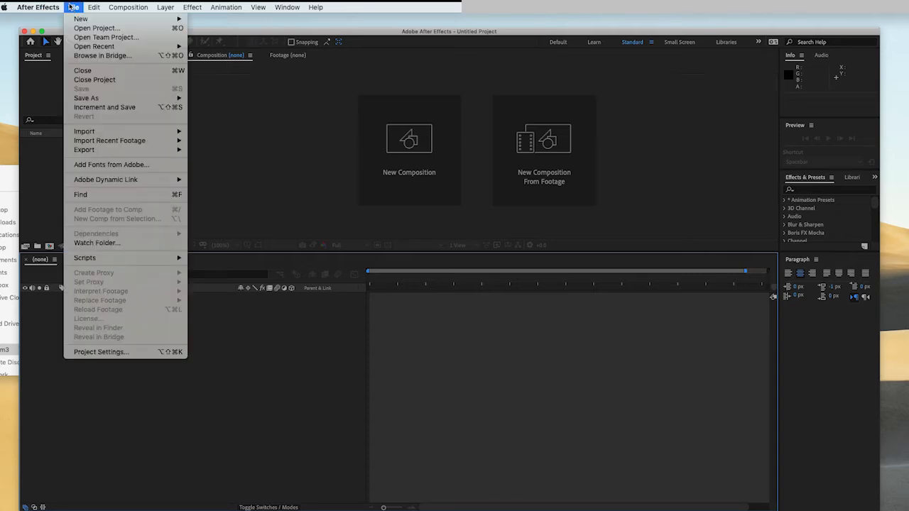
{"action": "left_click", "coordinate": [223, 100]}
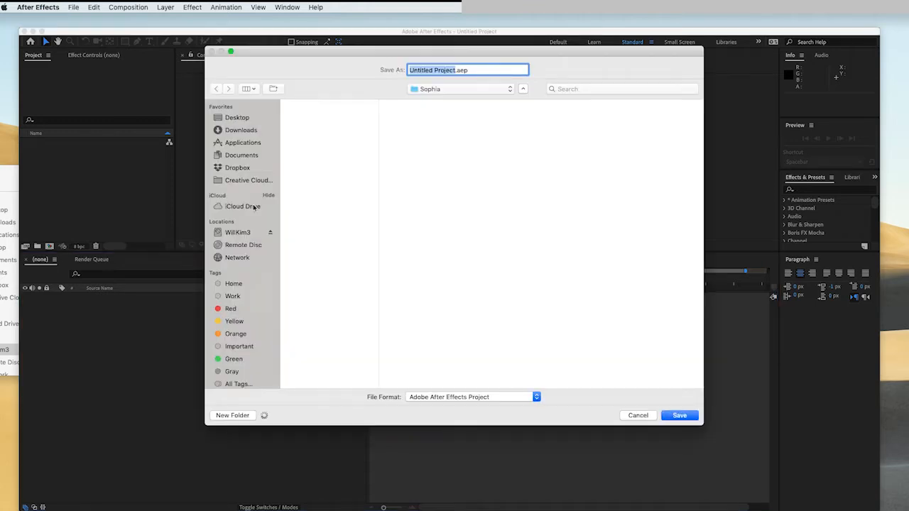
{"action": "left_click", "coordinate": [247, 232]}
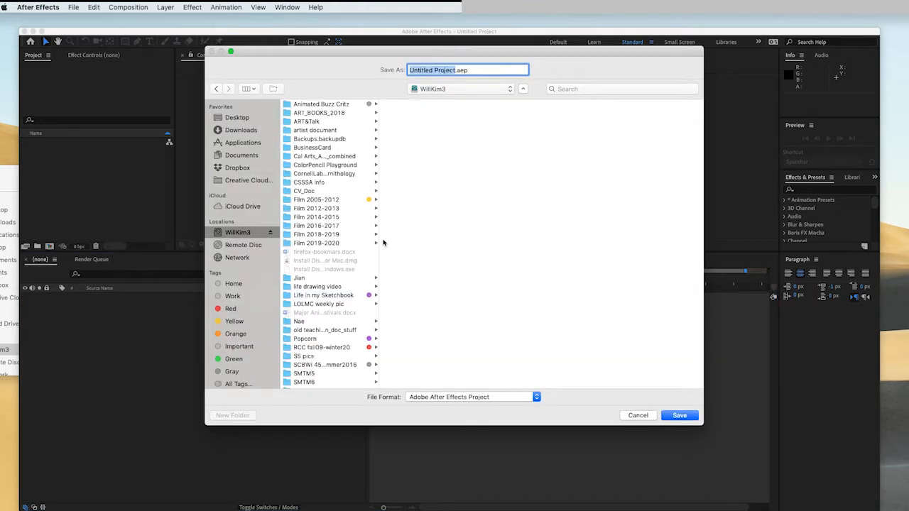
{"action": "left_click", "coordinate": [338, 348]}
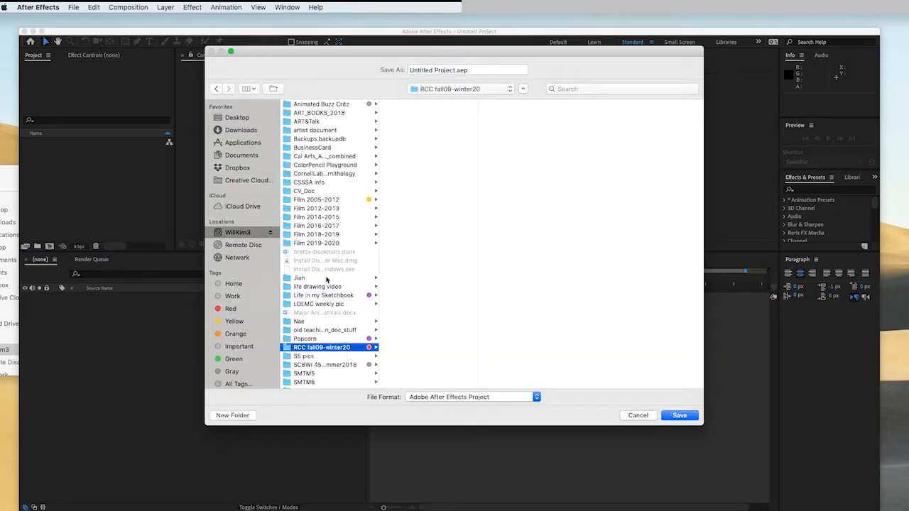
{"action": "left_click", "coordinate": [439, 314]}
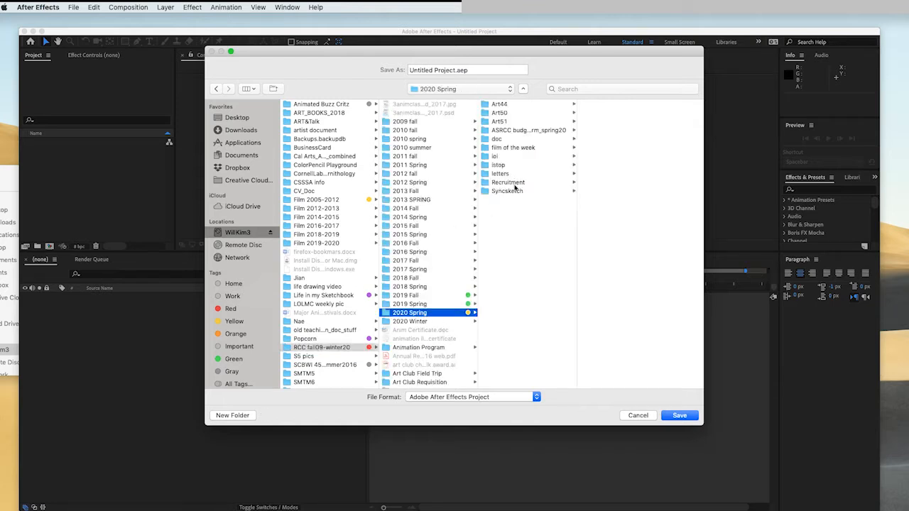
{"action": "left_click", "coordinate": [520, 192]}
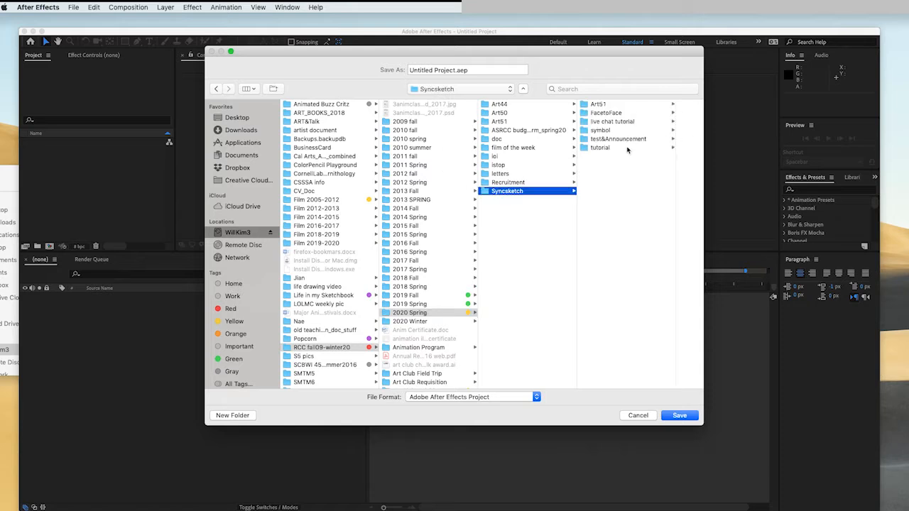
{"action": "left_click", "coordinate": [619, 148]}
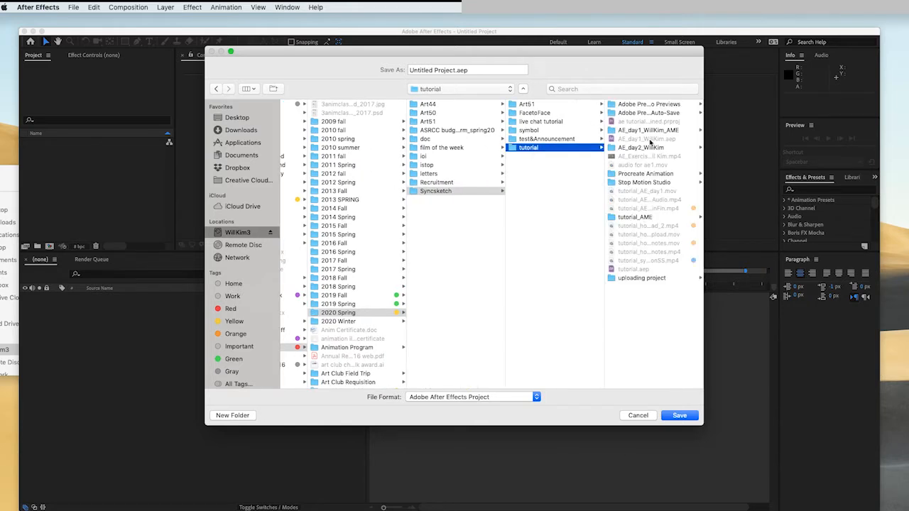
- Create a new folder inside tutorial named WE_day3_ followed by the student's name
{"action": "left_click", "coordinate": [231, 415]}
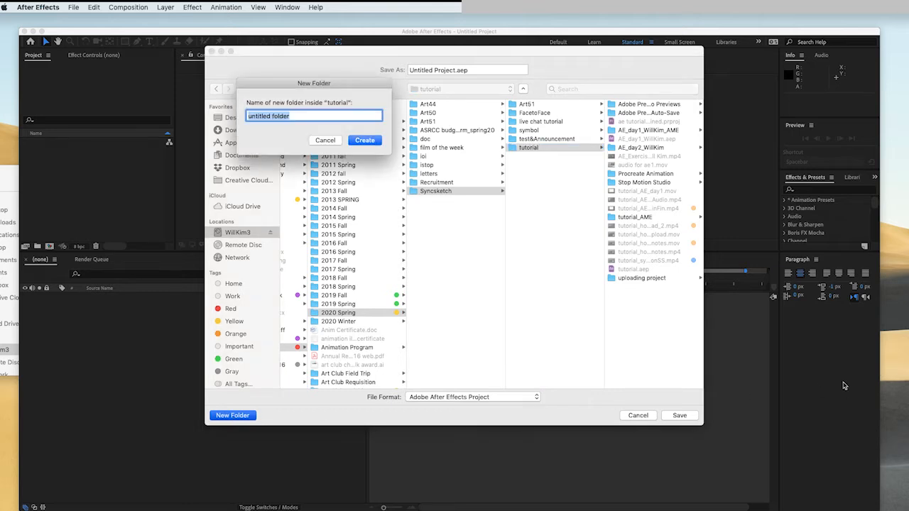
{"action": "type", "text": "WE_da"}
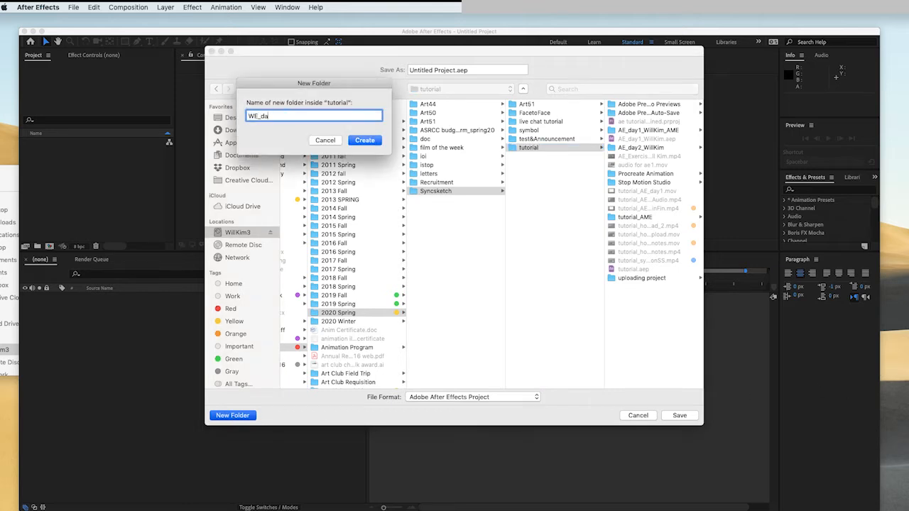
{"action": "key", "text": "Return"}
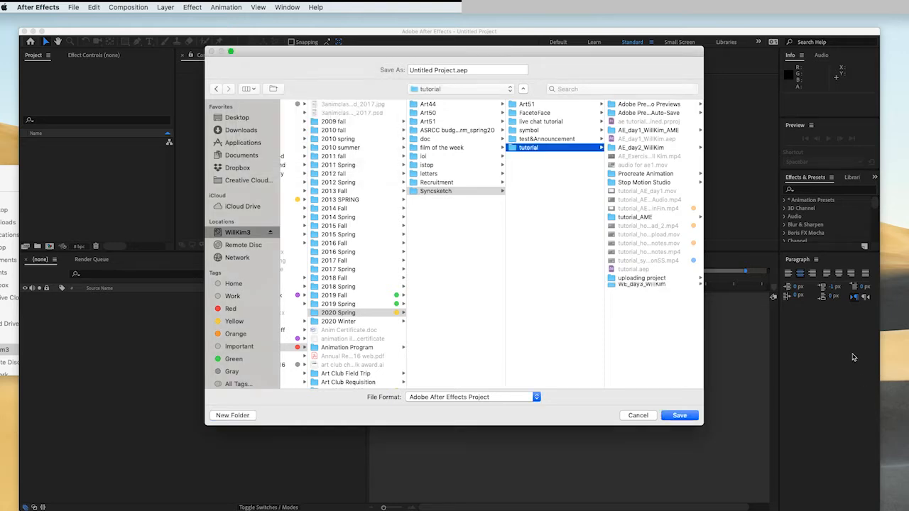
- Save the project as AE_3.aep in the newly created folder
{"action": "key", "text": "Tab"}
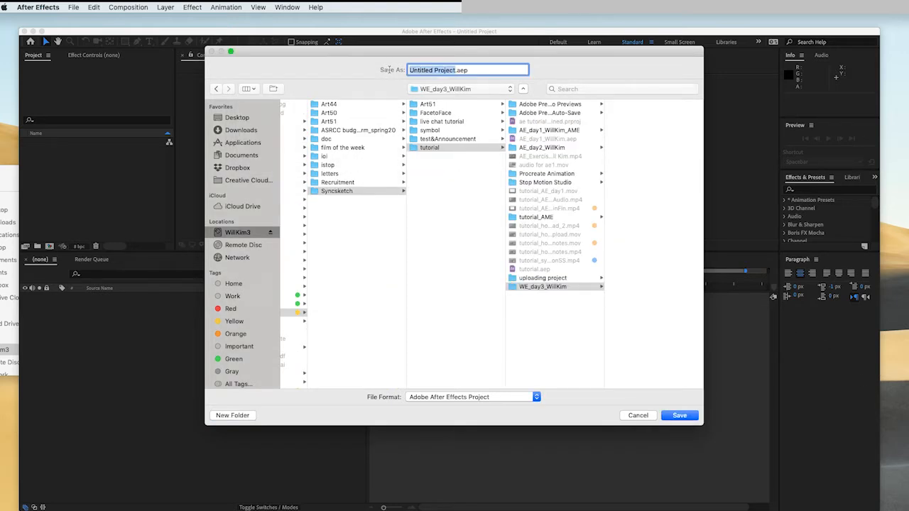
{"action": "type", "text": "AE"}
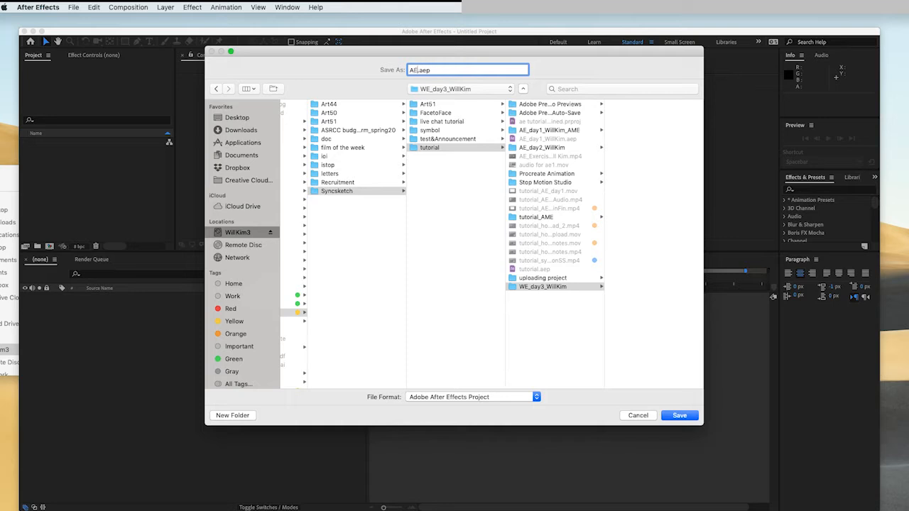
{"action": "type", "text": "_3"}
{"action": "key", "text": "Return"}
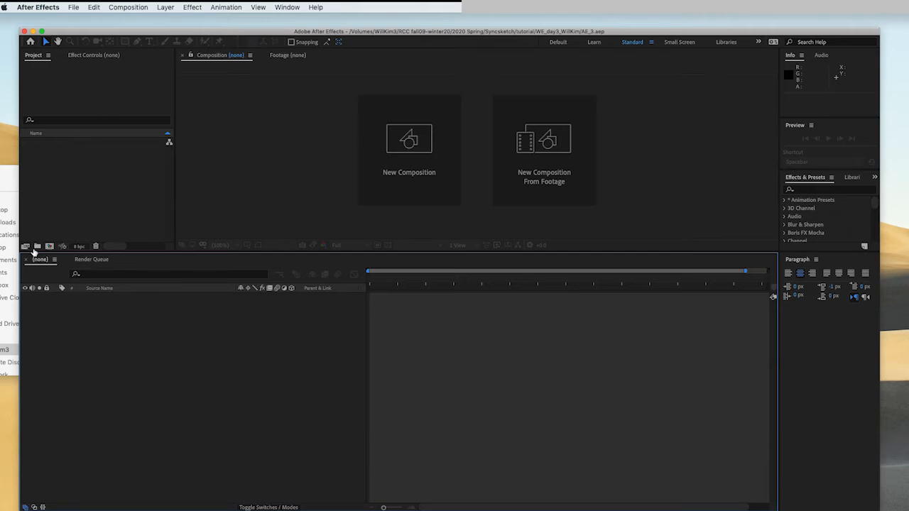
- Switch to Finder and examine the sc02-alpha and sc03-alpha animation frame folders before returning
{"action": "left_click", "coordinate": [3, 184]}
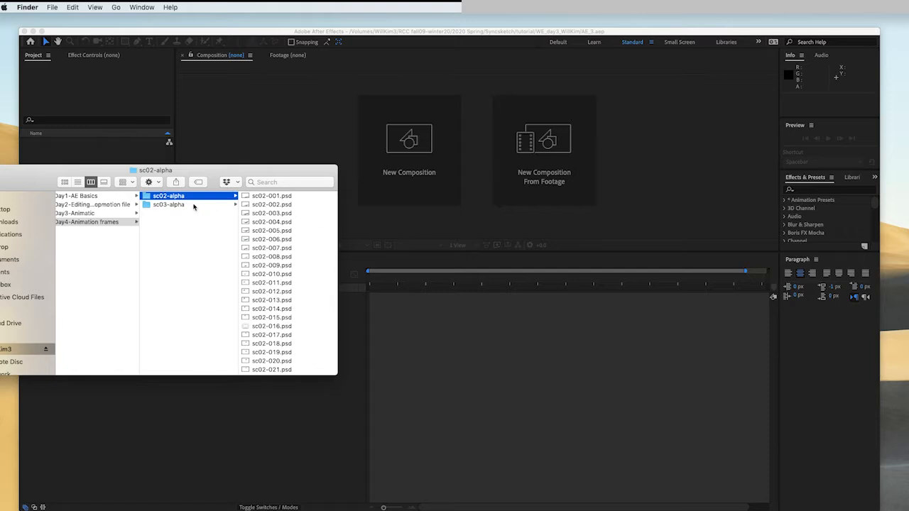
{"action": "left_click", "coordinate": [187, 205]}
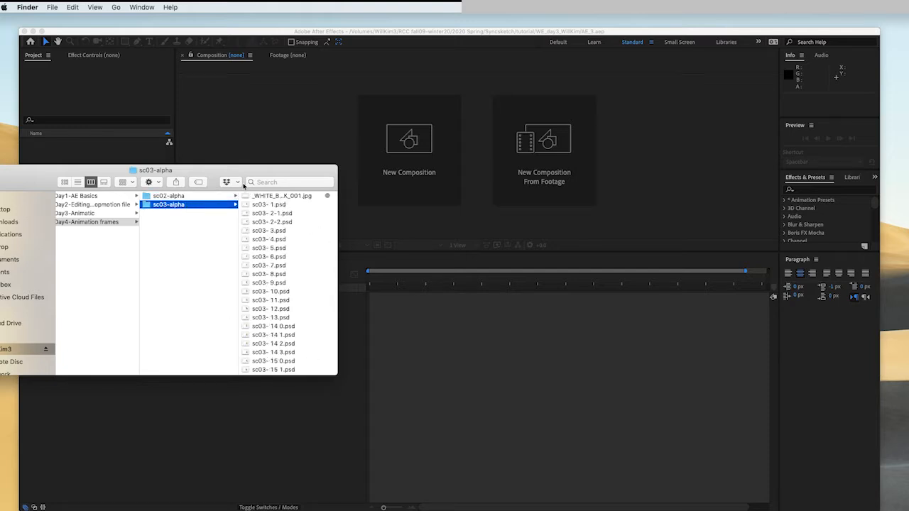
{"action": "left_click", "coordinate": [186, 196]}
{"action": "left_click", "coordinate": [179, 205]}
{"action": "left_click", "coordinate": [182, 199]}
{"action": "left_click", "coordinate": [183, 205]}
{"action": "left_click", "coordinate": [187, 198]}
{"action": "left_click", "coordinate": [177, 206]}
{"action": "left_click", "coordinate": [177, 196]}
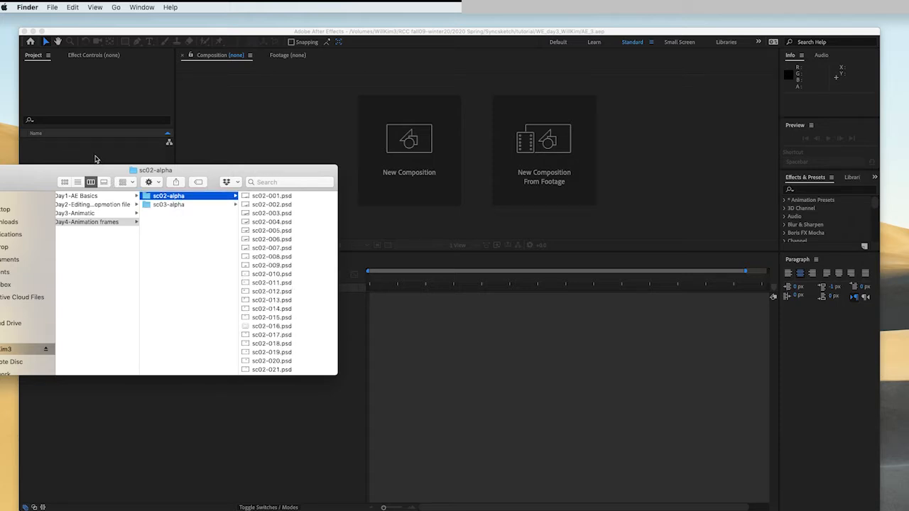
{"action": "left_click", "coordinate": [94, 158]}
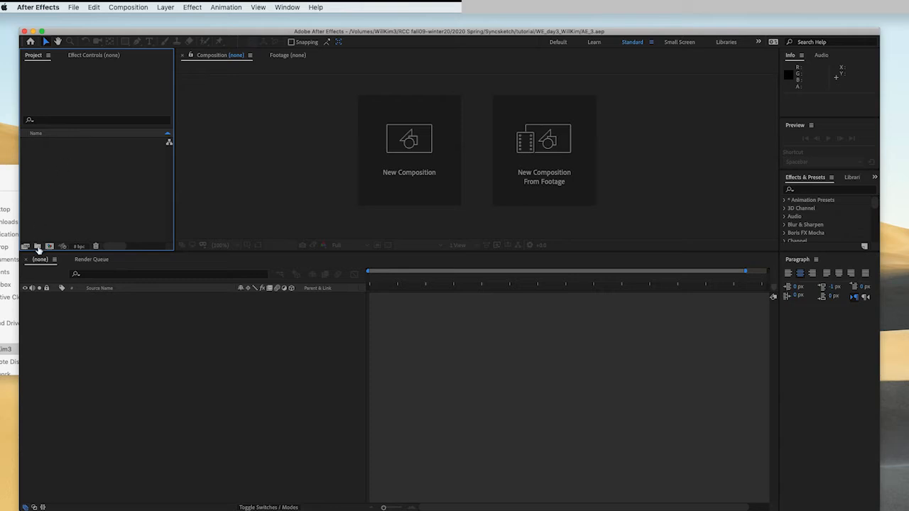
- Create a new folder in the Project panel and name it sc02
{"action": "left_click", "coordinate": [38, 247]}
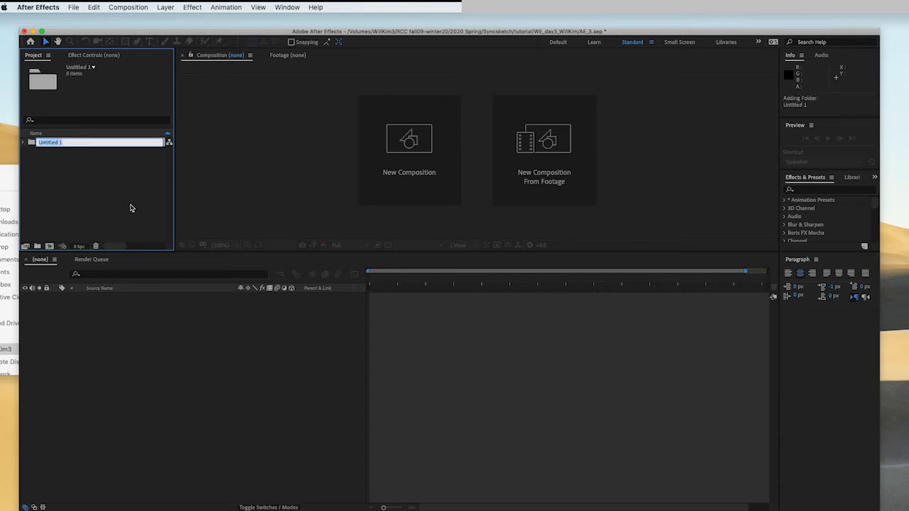
{"action": "type", "text": "sc02"}
{"action": "key", "text": "Return"}
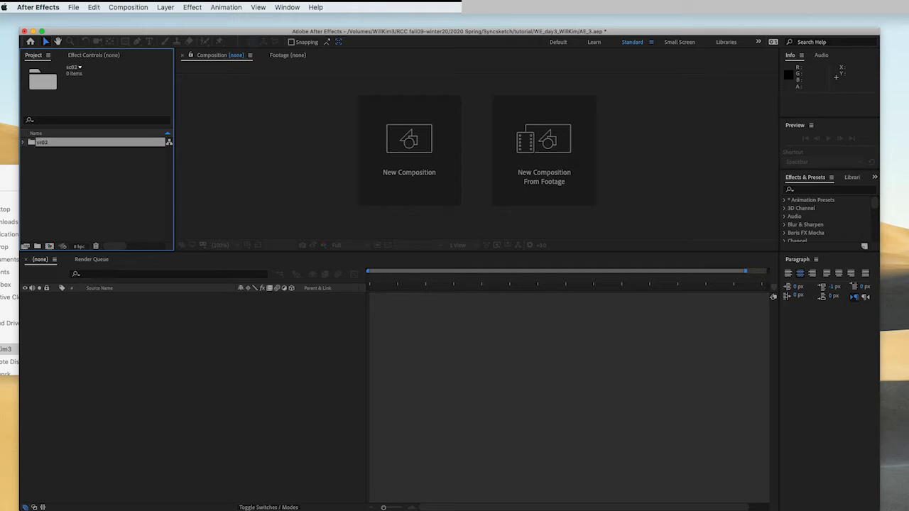
{"action": "left_click", "coordinate": [86, 186]}
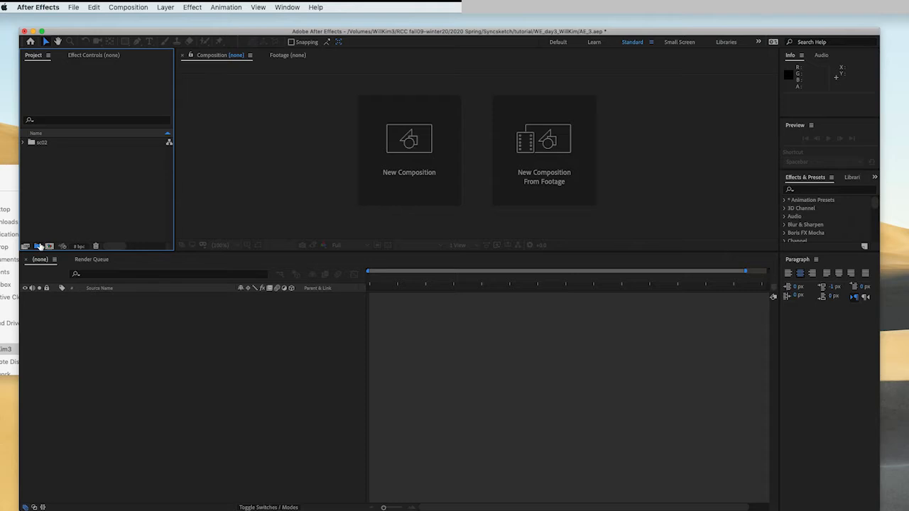
- Create a second Project panel folder and name it sc03
{"action": "left_click", "coordinate": [38, 247]}
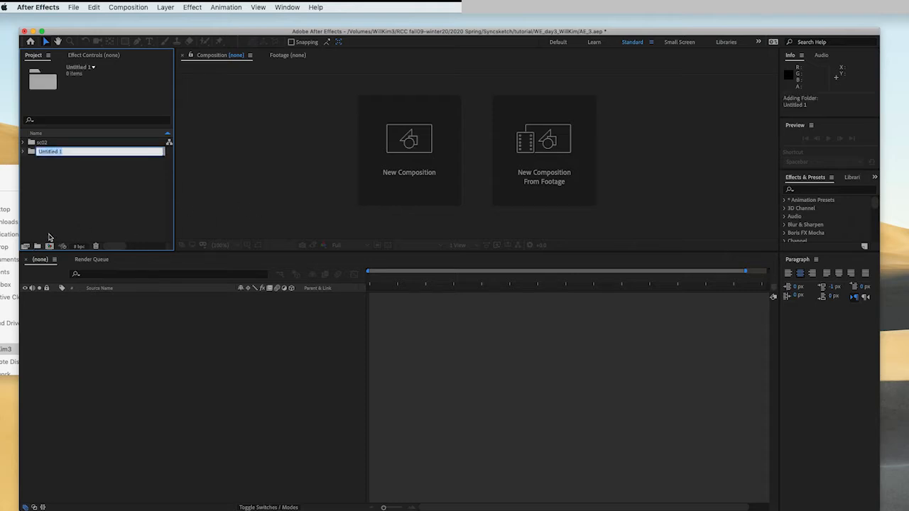
{"action": "type", "text": "sc03"}
{"action": "key", "text": "Return"}
{"action": "left_click", "coordinate": [82, 199]}
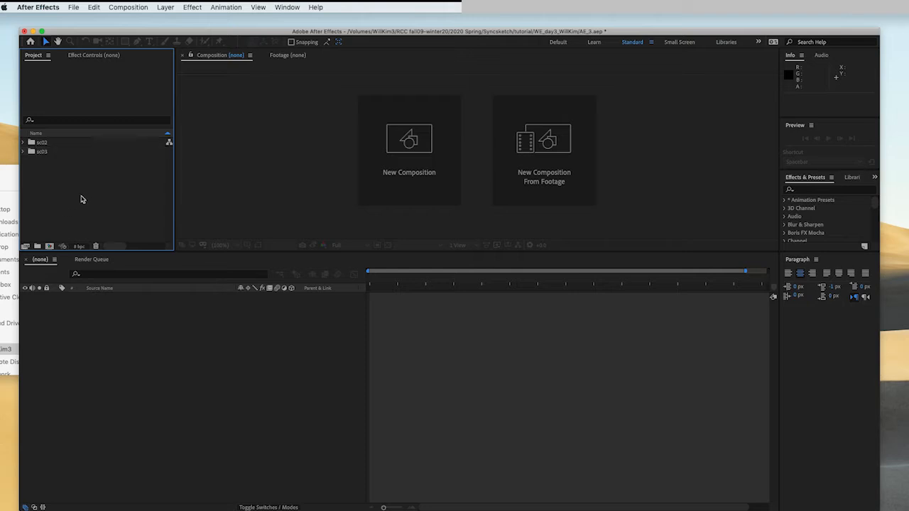
- Select the sc02 folder and import all frames from the sc02-alpha Finder folder into it by dragging
{"action": "left_click", "coordinate": [69, 143]}
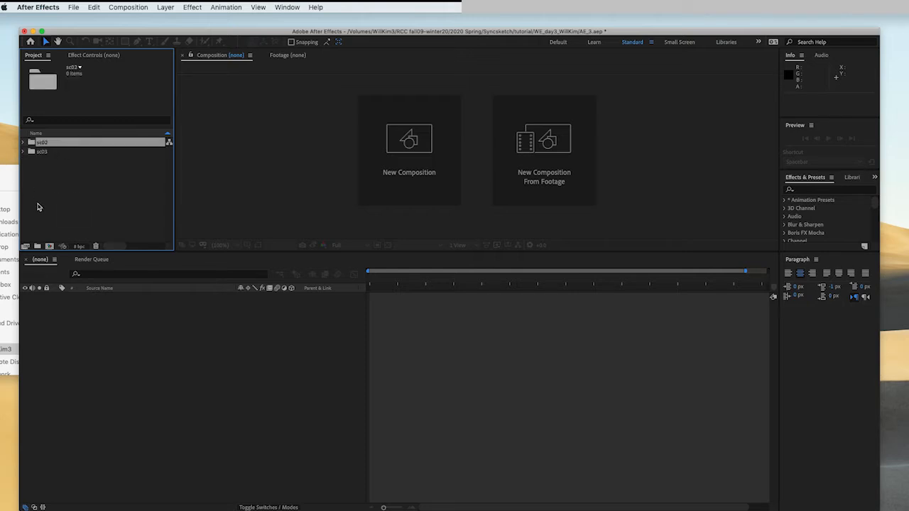
{"action": "left_click", "coordinate": [13, 183]}
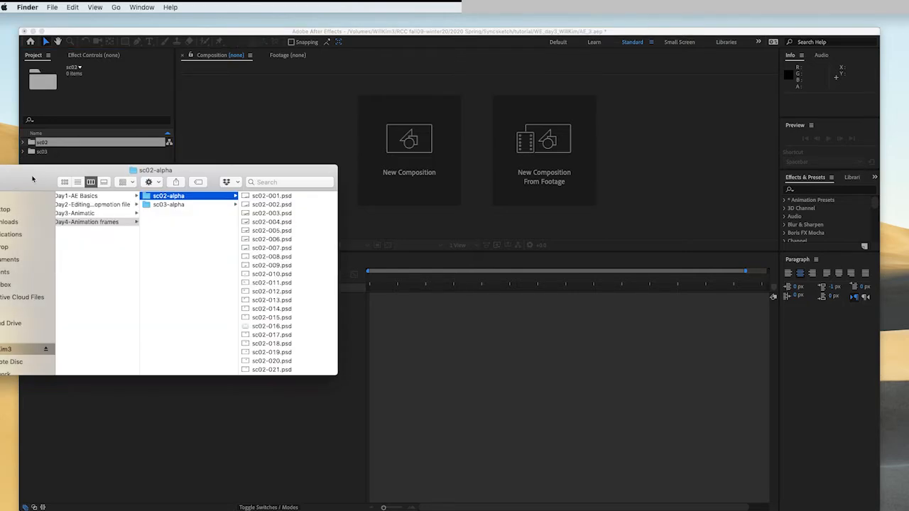
{"action": "left_click_drag", "start_coordinate": [32, 179], "coordinate": [55, 195]}
{"action": "left_click", "coordinate": [294, 214]}
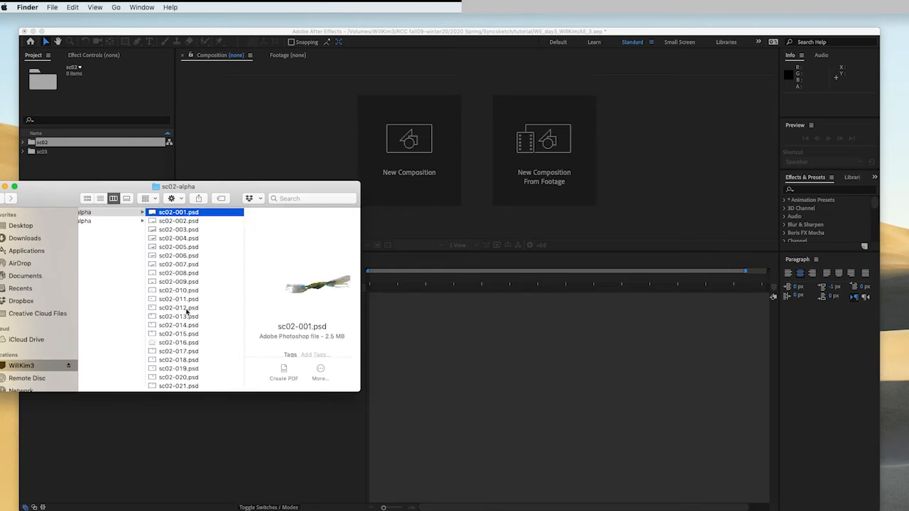
{"action": "scroll", "coordinate": [195, 361], "scroll_direction": "down", "scroll_amount": 10}
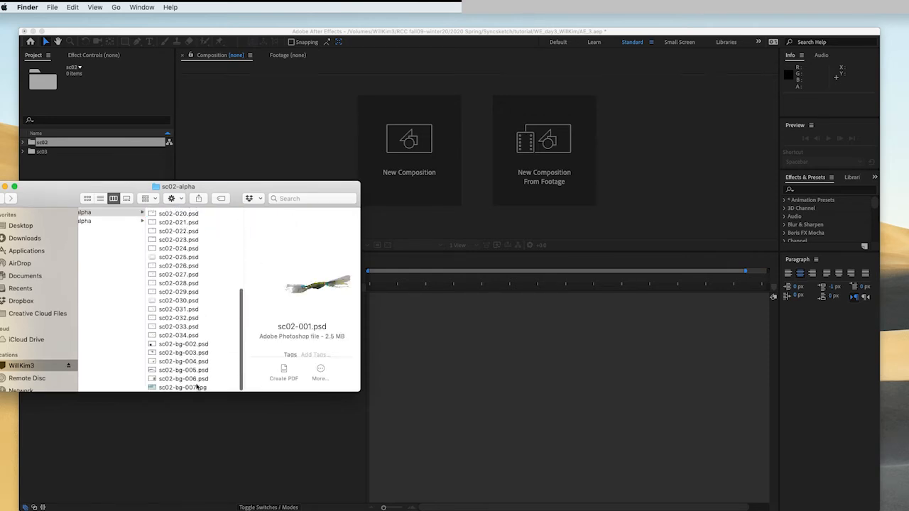
{"action": "left_click", "coordinate": [196, 388], "text": "shift"}
{"action": "scroll", "coordinate": [211, 334], "scroll_direction": "up", "scroll_amount": 10}
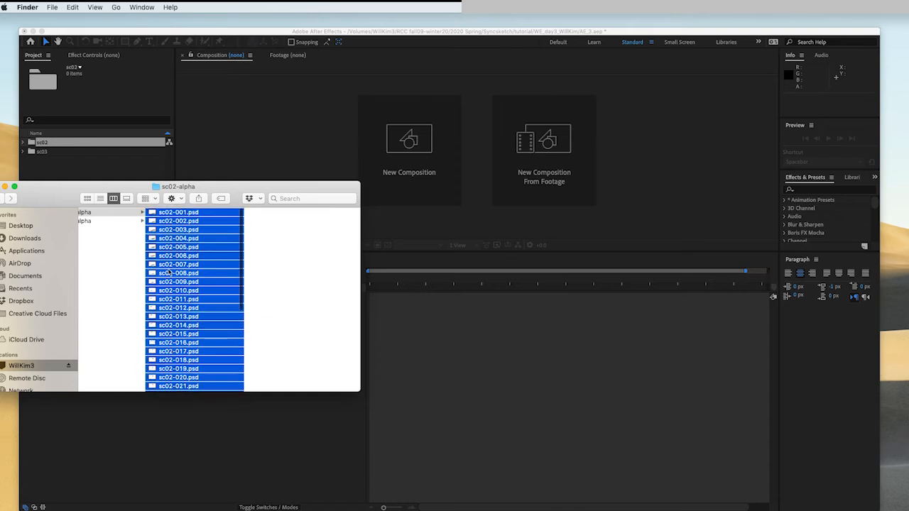
{"action": "left_click_drag", "start_coordinate": [105, 188], "coordinate": [107, 189]}
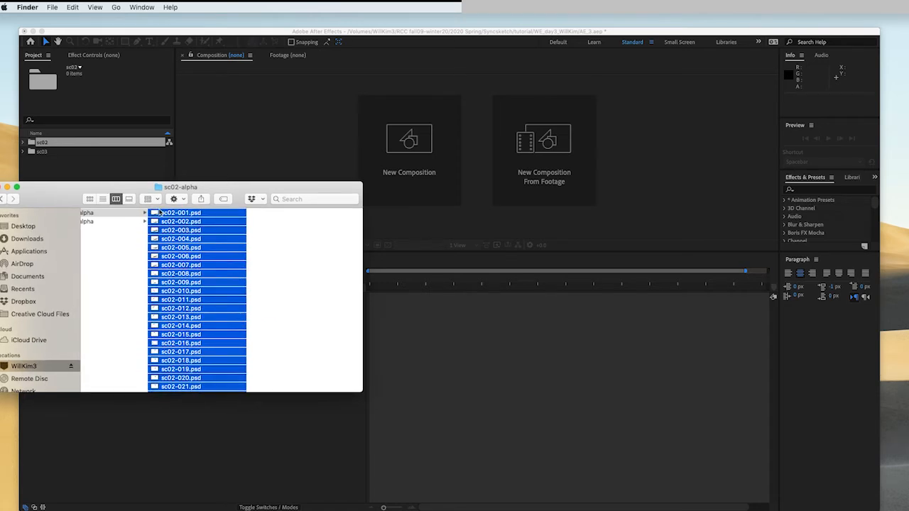
{"action": "left_click_drag", "start_coordinate": [162, 215], "coordinate": [47, 145]}
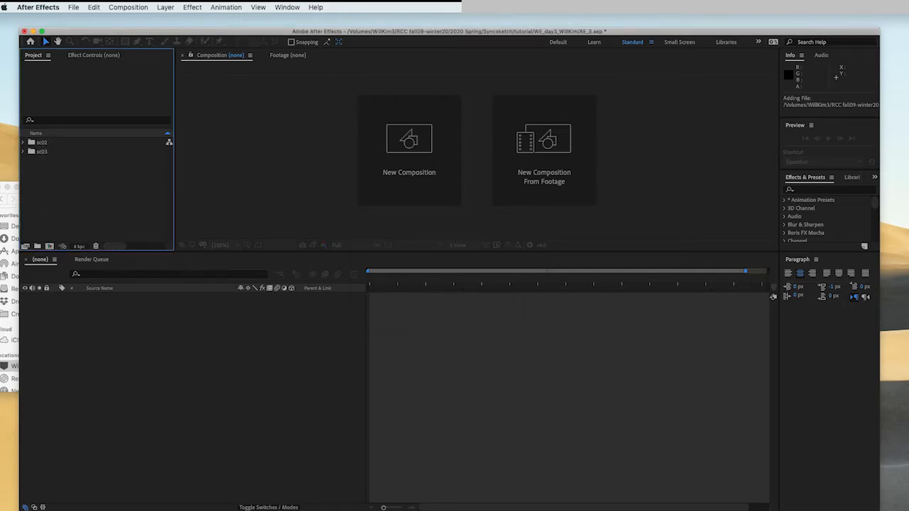
- Import all files from the sc03-alpha Finder folder into the sc03 project folder by dragging
{"action": "left_click", "coordinate": [9, 328]}
{"action": "left_click", "coordinate": [142, 222]}
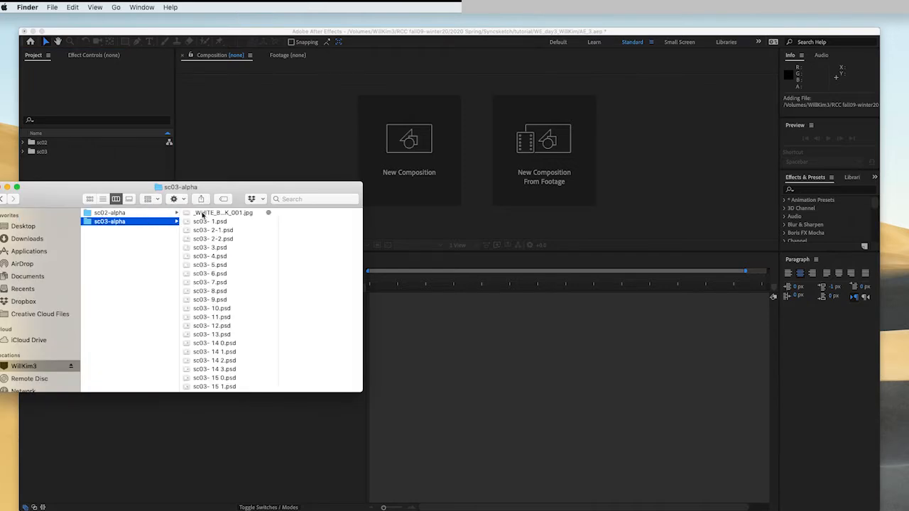
{"action": "left_click", "coordinate": [214, 215]}
{"action": "scroll", "coordinate": [183, 334], "scroll_direction": "down", "scroll_amount": 10}
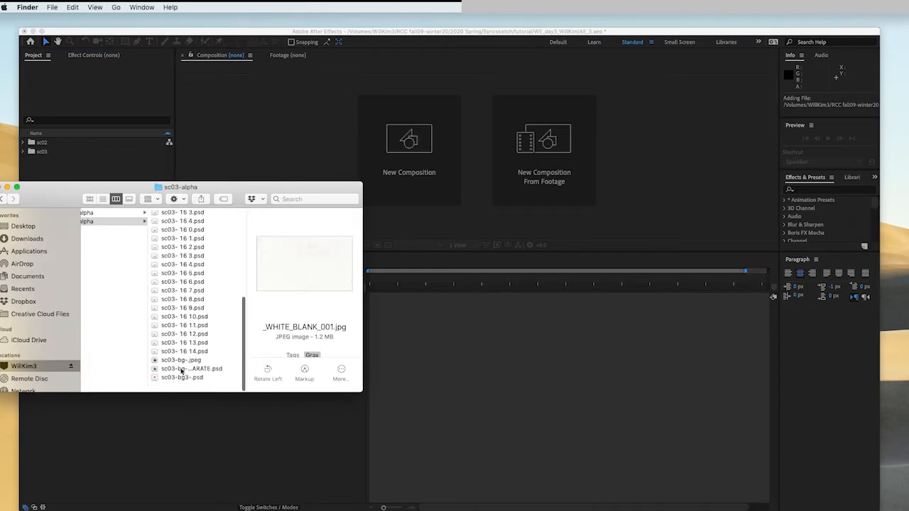
{"action": "left_click", "coordinate": [177, 389], "text": "shift"}
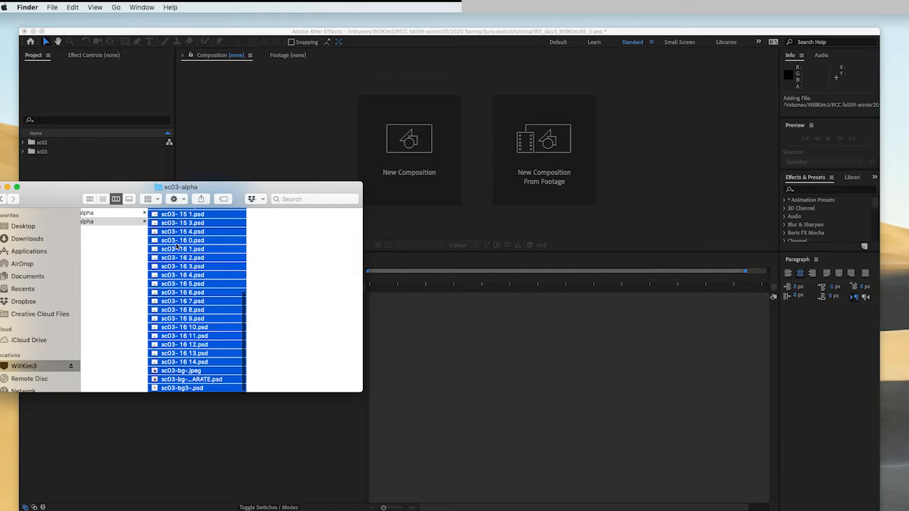
{"action": "left_click_drag", "start_coordinate": [182, 241], "coordinate": [61, 153]}
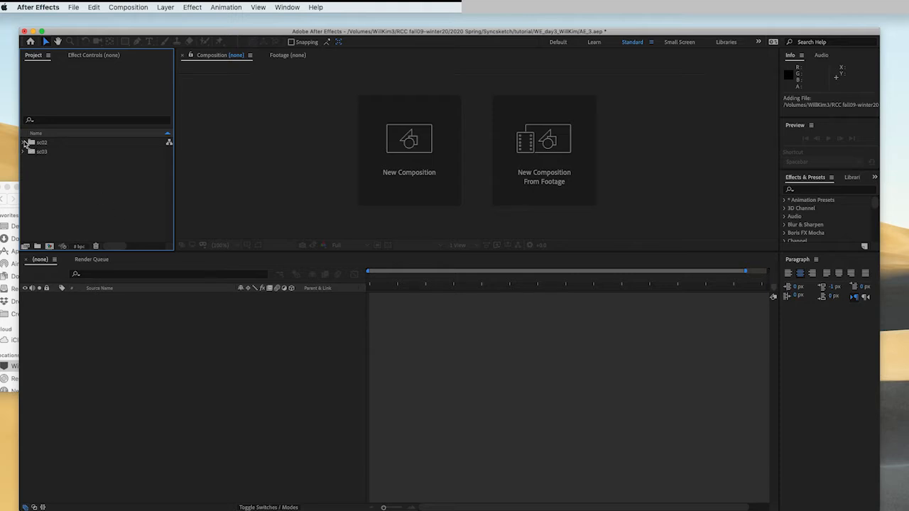
- Expand the sc02 folder and scroll through its imported frames
{"action": "left_click", "coordinate": [23, 142]}
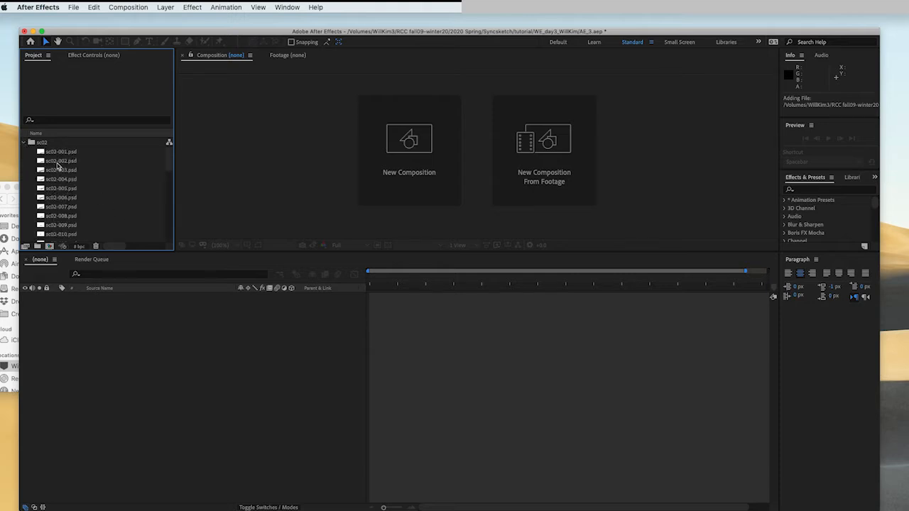
{"action": "scroll", "coordinate": [59, 168], "scroll_direction": "down", "scroll_amount": 5}
{"action": "scroll", "coordinate": [59, 169], "scroll_direction": "down", "scroll_amount": 7}
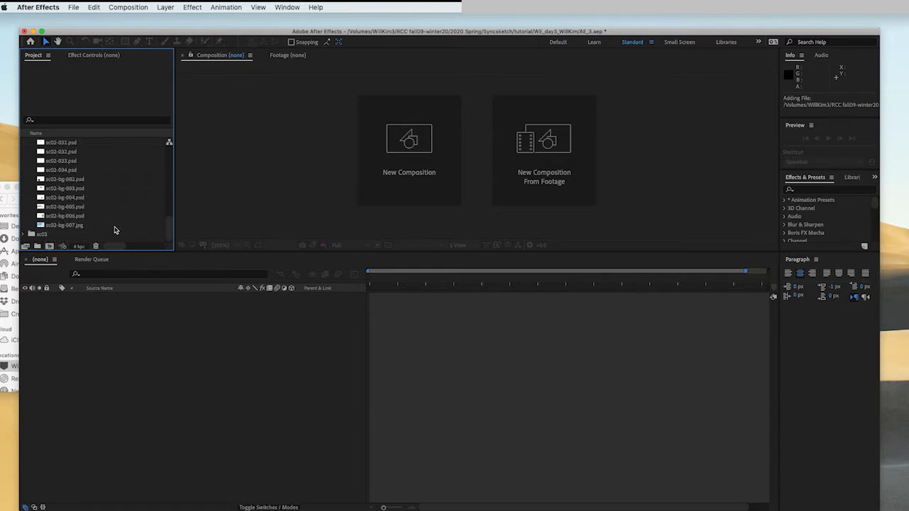
- Set the still footage import duration preference to 0:00:00:01
{"action": "scroll", "coordinate": [92, 219], "scroll_direction": "up", "scroll_amount": 10}
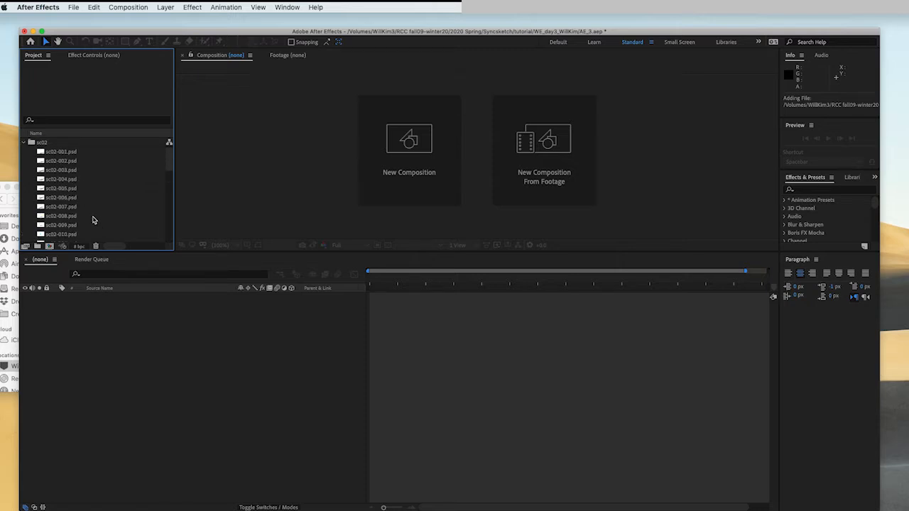
{"action": "scroll", "coordinate": [92, 219], "scroll_direction": "down", "scroll_amount": 8}
{"action": "scroll", "coordinate": [92, 221], "scroll_direction": "up", "scroll_amount": 8}
{"action": "left_click", "coordinate": [37, 7]}
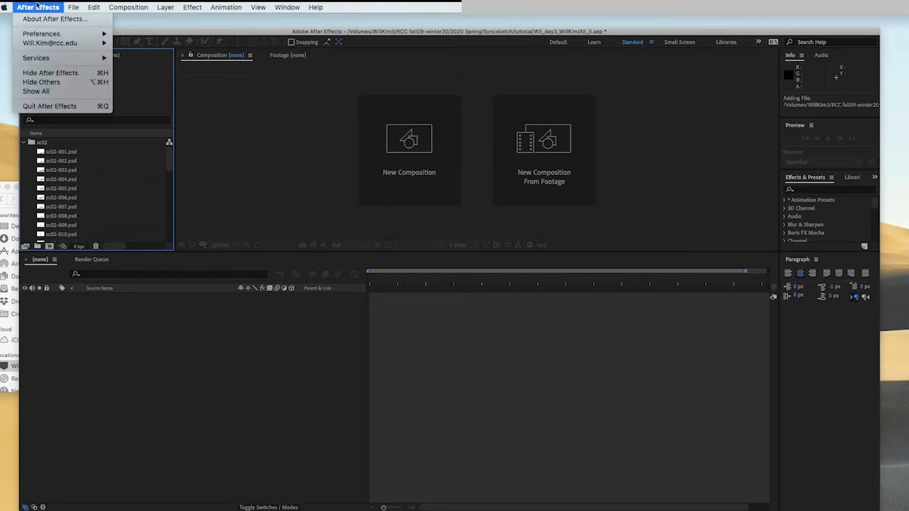
{"action": "mouse_move", "coordinate": [47, 36]}
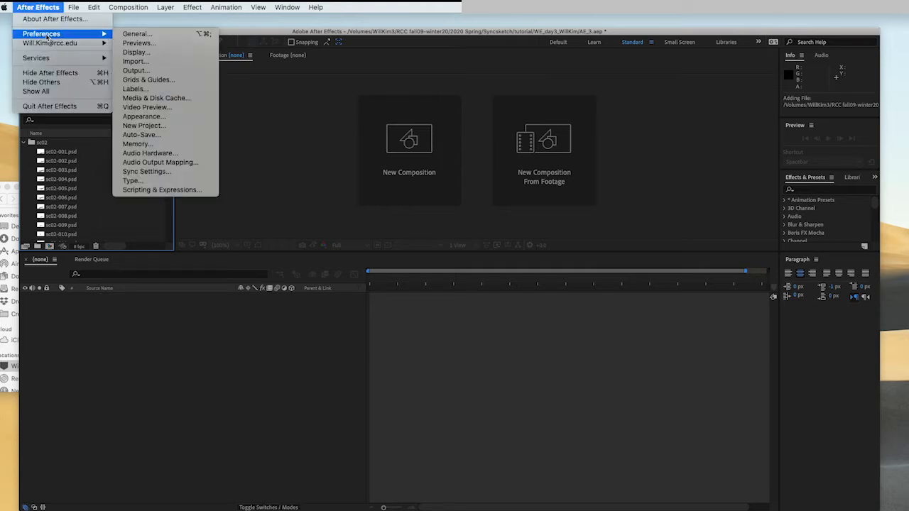
{"action": "left_click", "coordinate": [147, 64]}
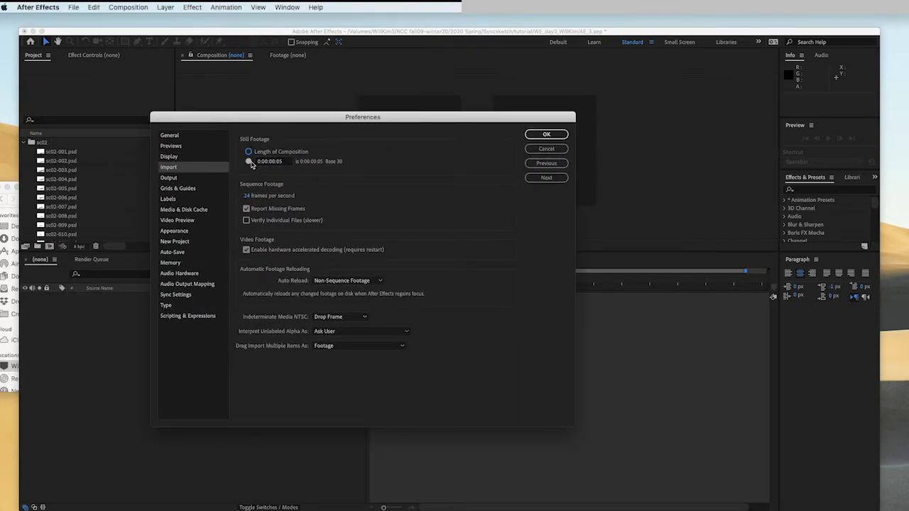
{"action": "left_click", "coordinate": [249, 153]}
{"action": "left_click", "coordinate": [249, 162]}
{"action": "left_click", "coordinate": [292, 163]}
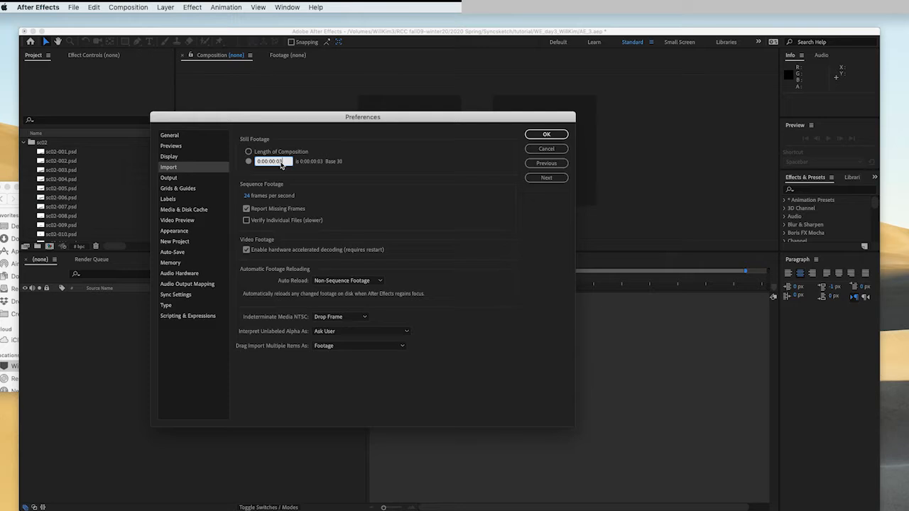
{"action": "left_click", "coordinate": [539, 136]}
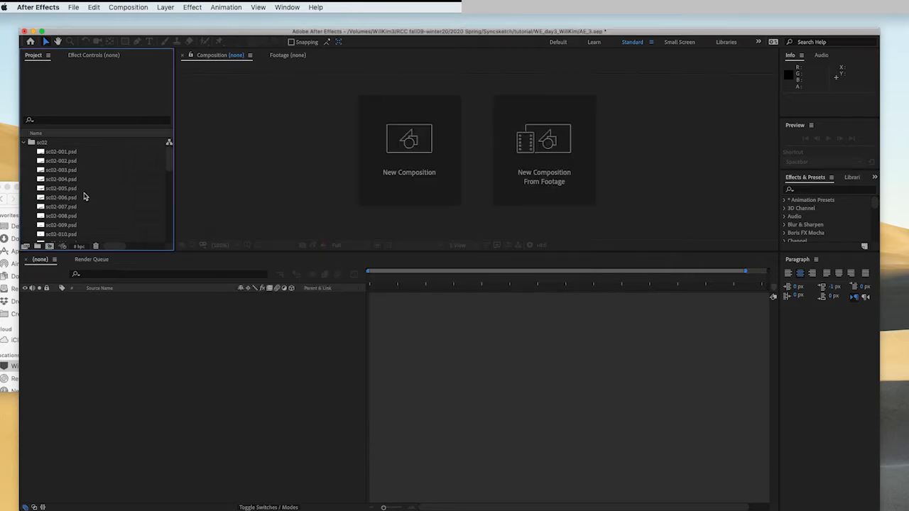
- Create a new composition named sc02 using the HDTV 1080 29.97 preset with a duration of 0;00;10;00
{"action": "left_click", "coordinate": [24, 143]}
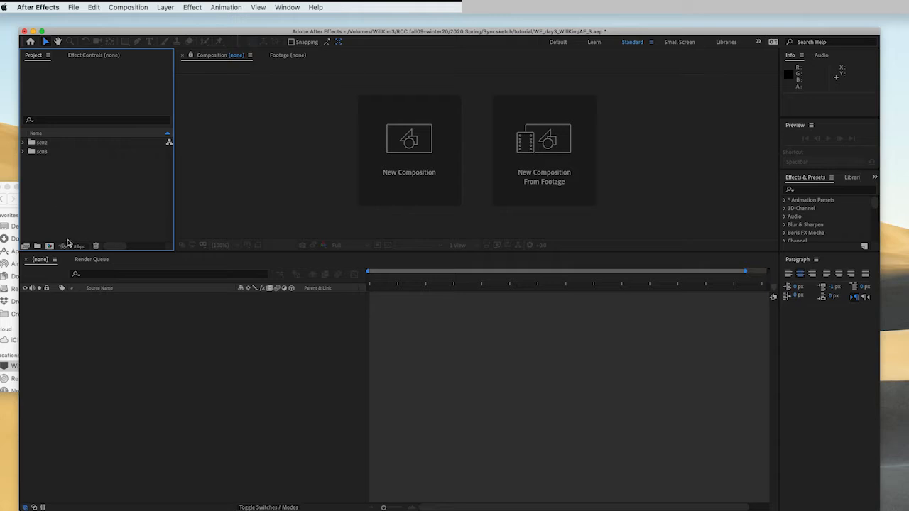
{"action": "left_click", "coordinate": [132, 5]}
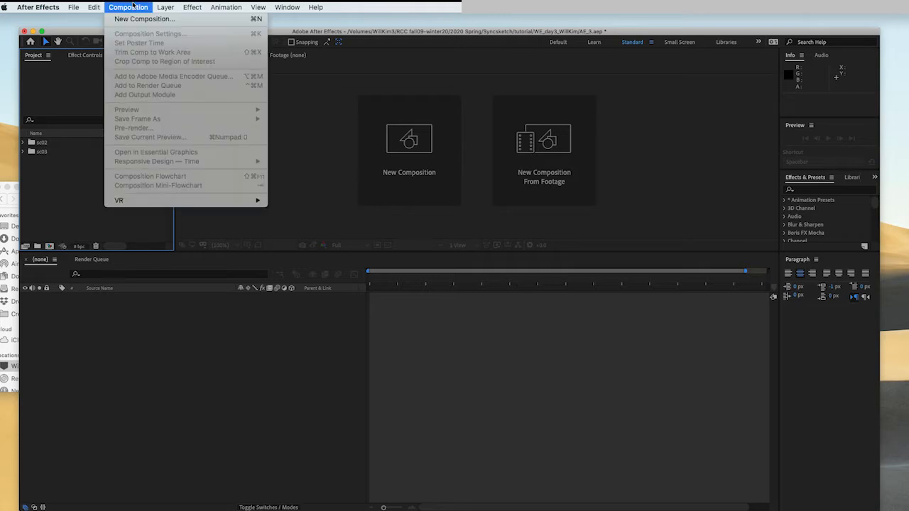
{"action": "left_click", "coordinate": [135, 19]}
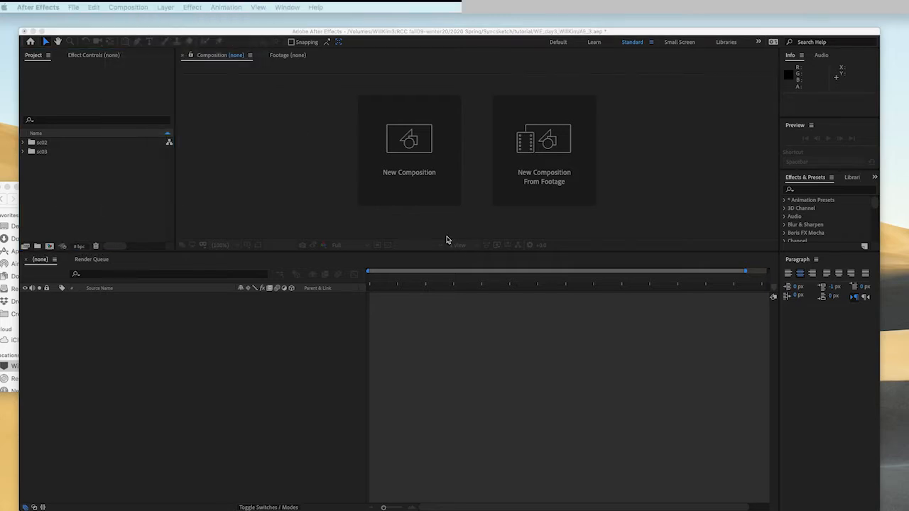
{"action": "left_click_drag", "start_coordinate": [80, 145], "coordinate": [301, 156]}
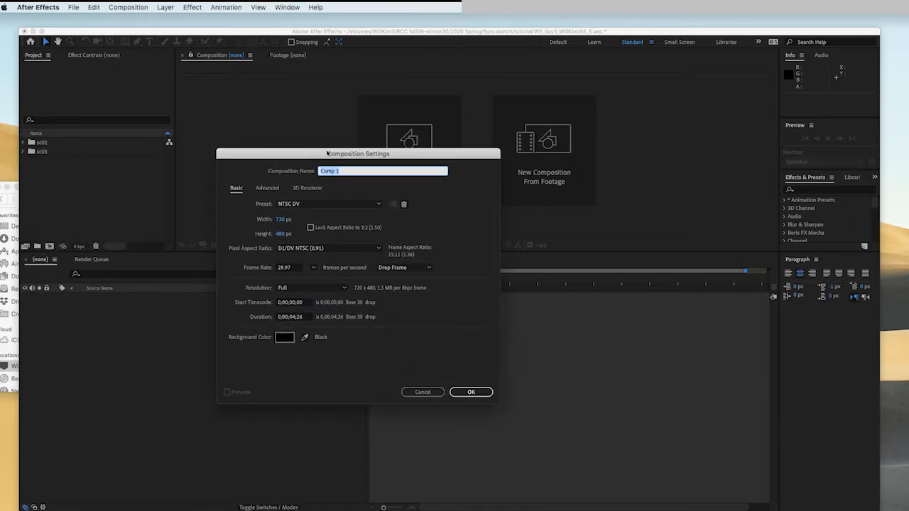
{"action": "type", "text": "sc02"}
{"action": "left_click", "coordinate": [292, 318]}
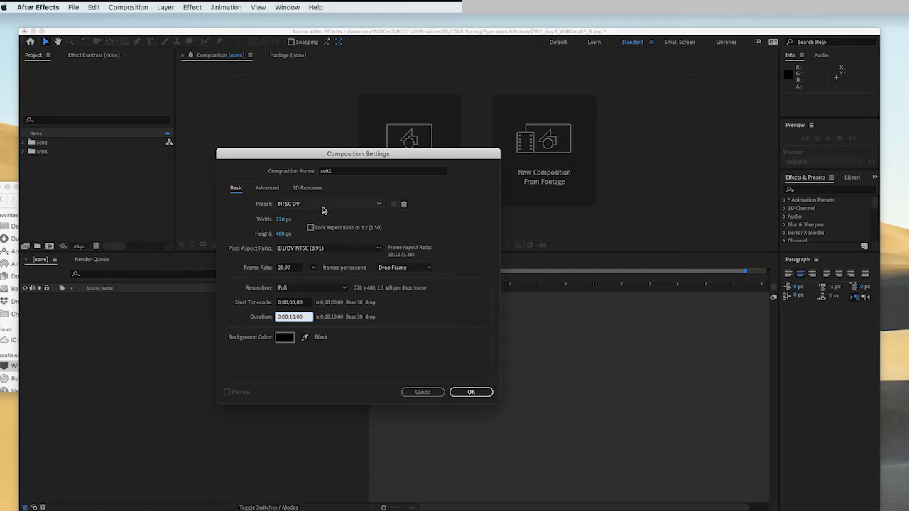
{"action": "left_click", "coordinate": [323, 206]}
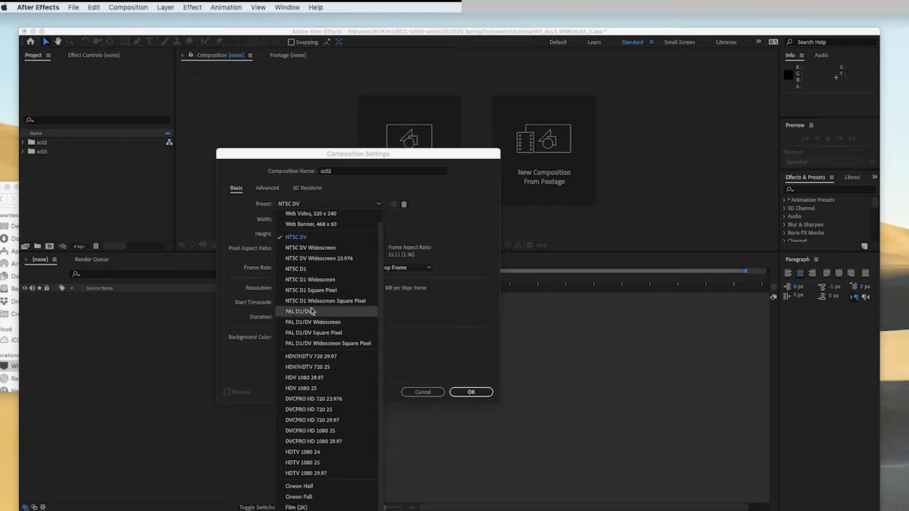
{"action": "left_click", "coordinate": [323, 474]}
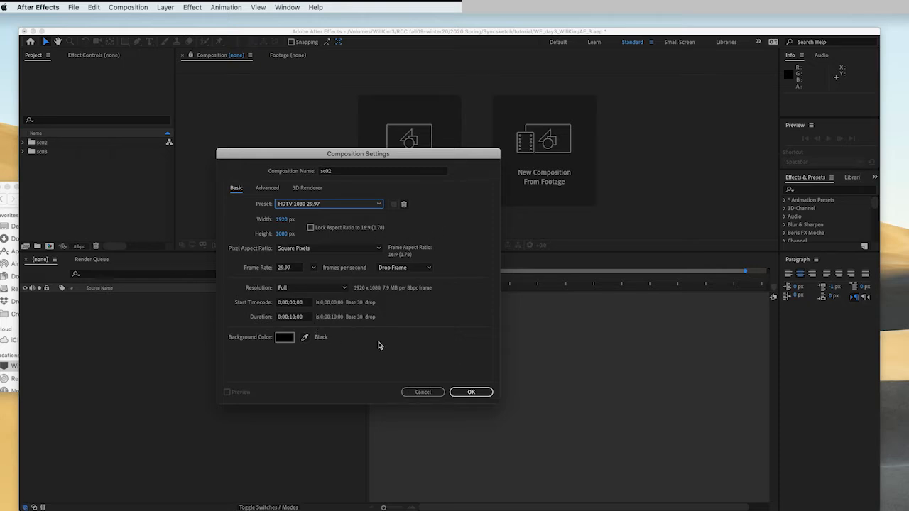
{"action": "left_click", "coordinate": [473, 392]}
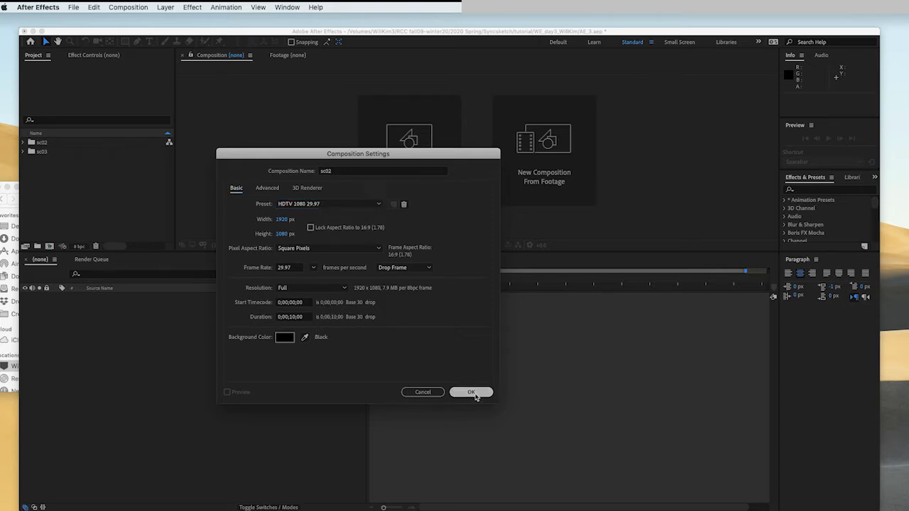
- Select frames sc02-001.psd through sc02-034.psd in the sc02 folder and add them to the sc02 composition
{"action": "left_click", "coordinate": [23, 143]}
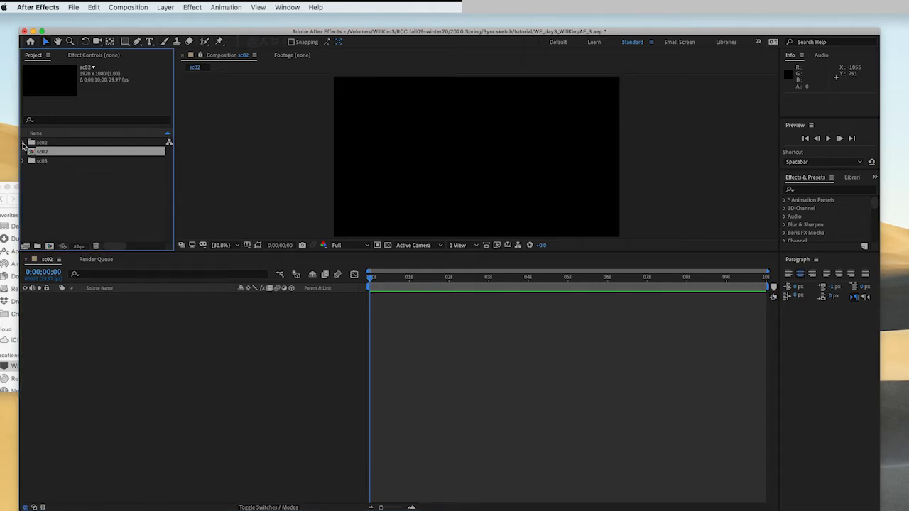
{"action": "left_click", "coordinate": [62, 152]}
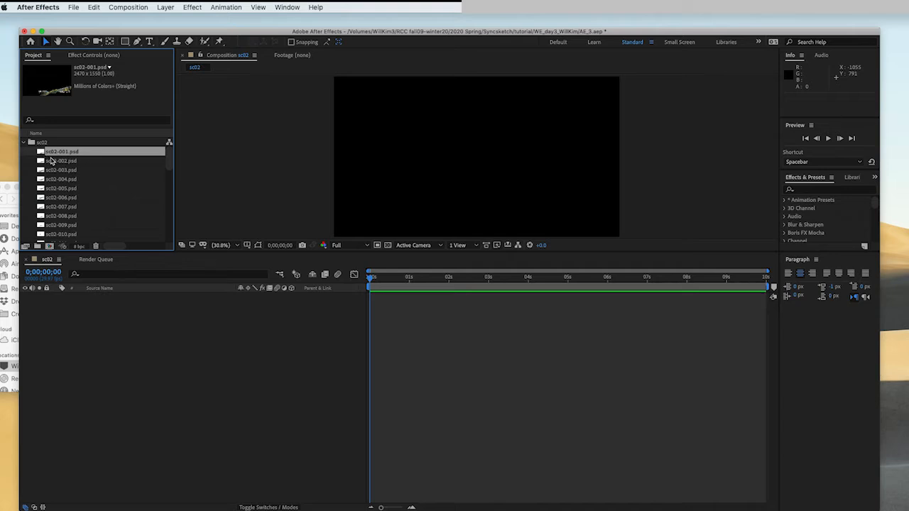
{"action": "scroll", "coordinate": [70, 178], "scroll_direction": "down", "scroll_amount": 5}
{"action": "scroll", "coordinate": [70, 178], "scroll_direction": "down", "scroll_amount": 6}
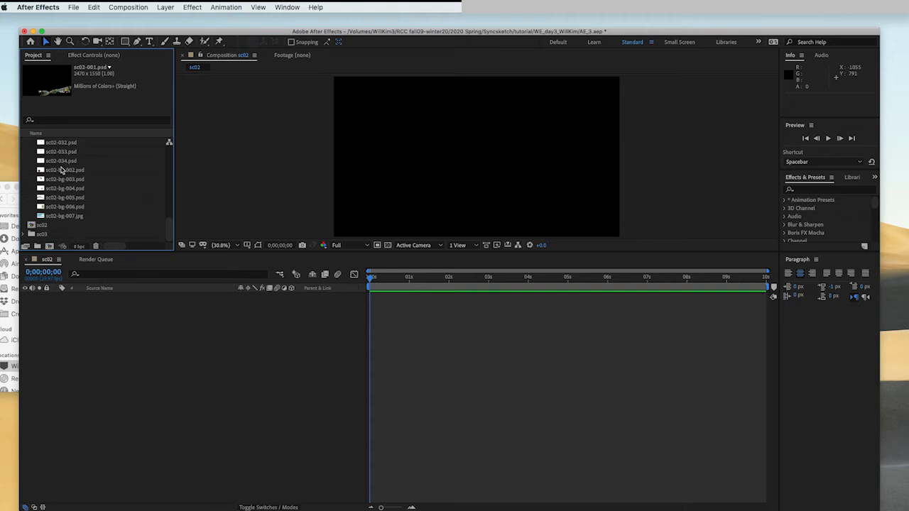
{"action": "left_click", "coordinate": [62, 162], "text": "shift"}
{"action": "scroll", "coordinate": [71, 169], "scroll_direction": "up", "scroll_amount": 4}
{"action": "scroll", "coordinate": [71, 169], "scroll_direction": "down", "scroll_amount": 2}
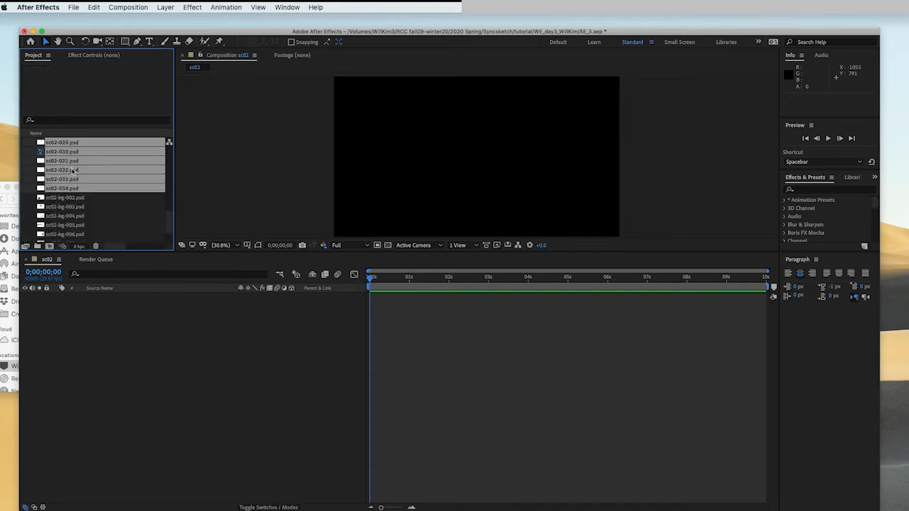
{"action": "scroll", "coordinate": [71, 190], "scroll_direction": "up", "scroll_amount": 10}
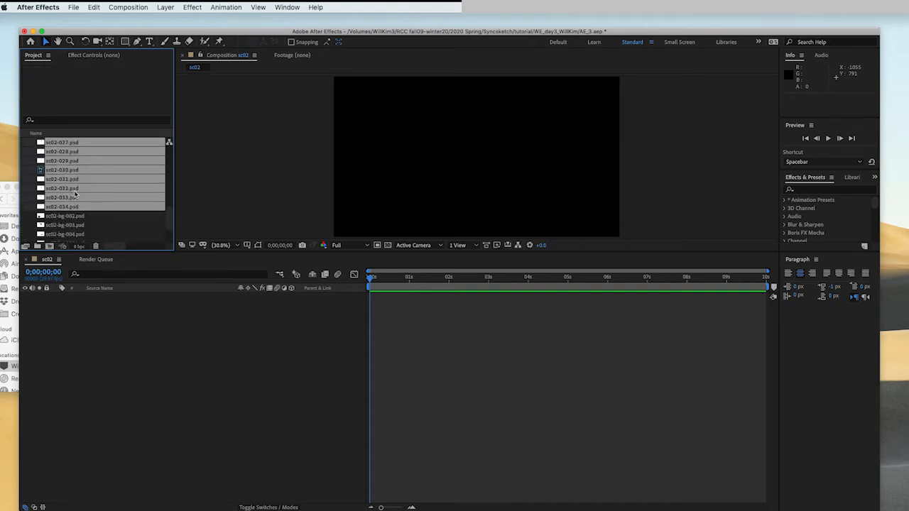
{"action": "left_click_drag", "start_coordinate": [69, 155], "coordinate": [148, 326]}
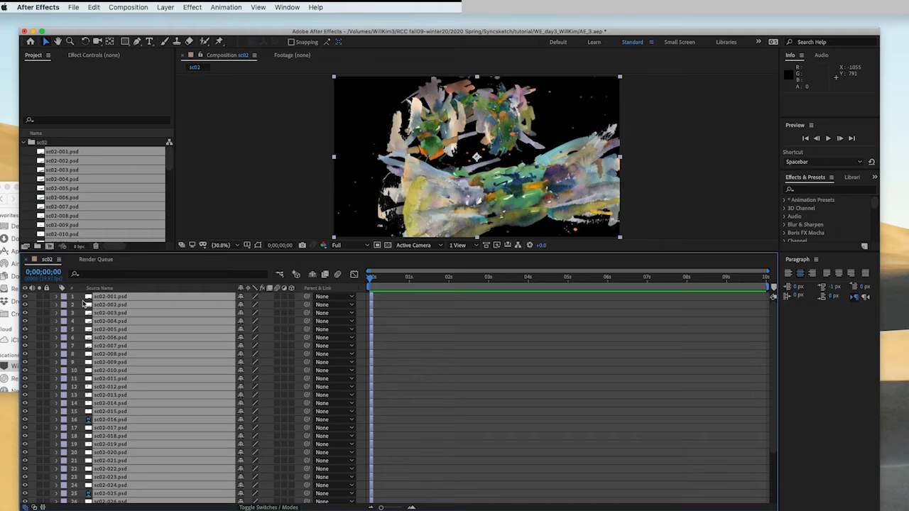
- Select all frame layers sc02-001 through sc02-034 and apply Sequence Layers without overlap
{"action": "key", "text": "super+shift+a"}
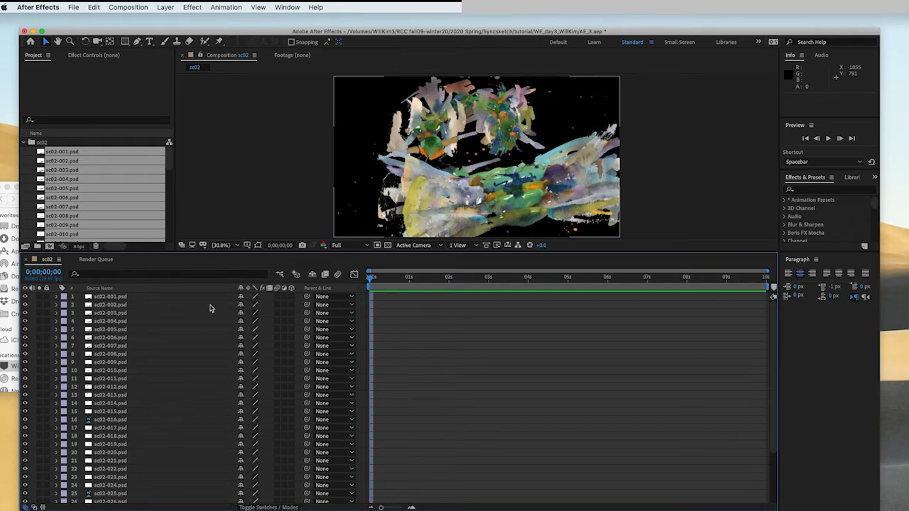
{"action": "left_click", "coordinate": [100, 296]}
{"action": "left_click", "coordinate": [111, 298]}
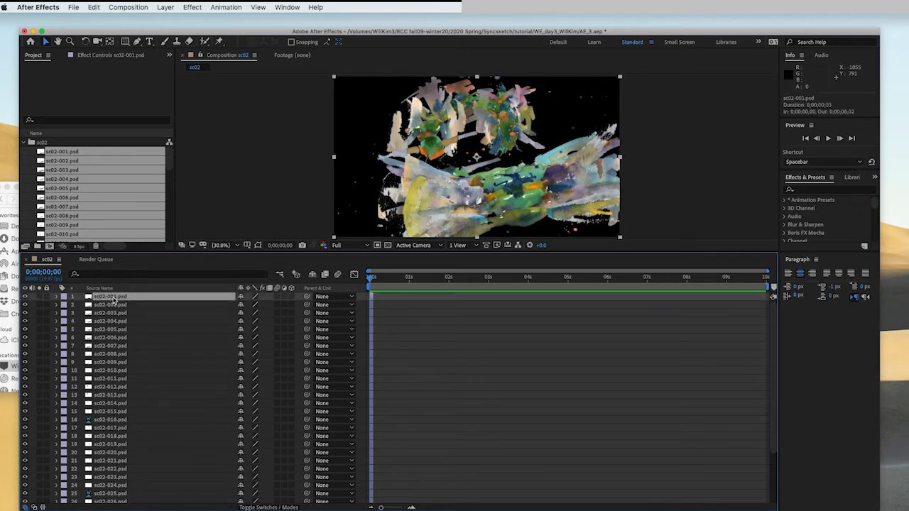
{"action": "scroll", "coordinate": [128, 434], "scroll_direction": "down", "scroll_amount": 3}
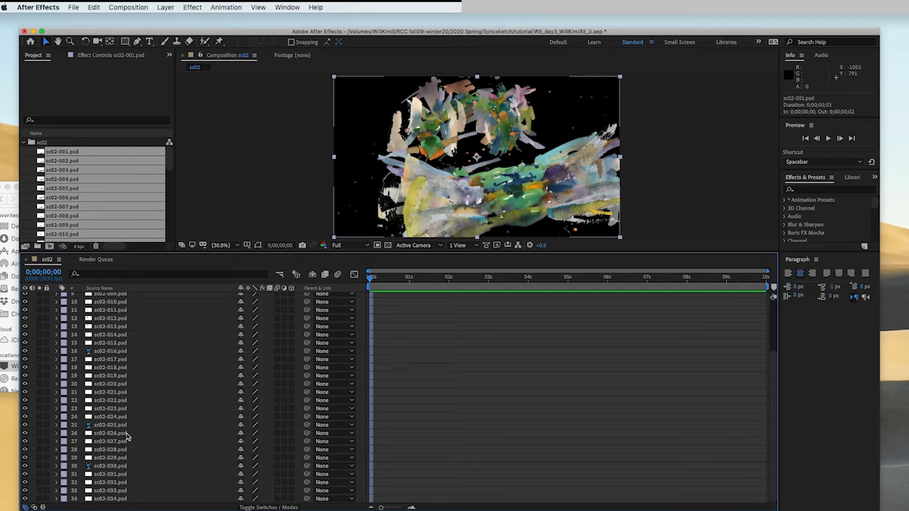
{"action": "left_click", "coordinate": [113, 501], "text": "shift"}
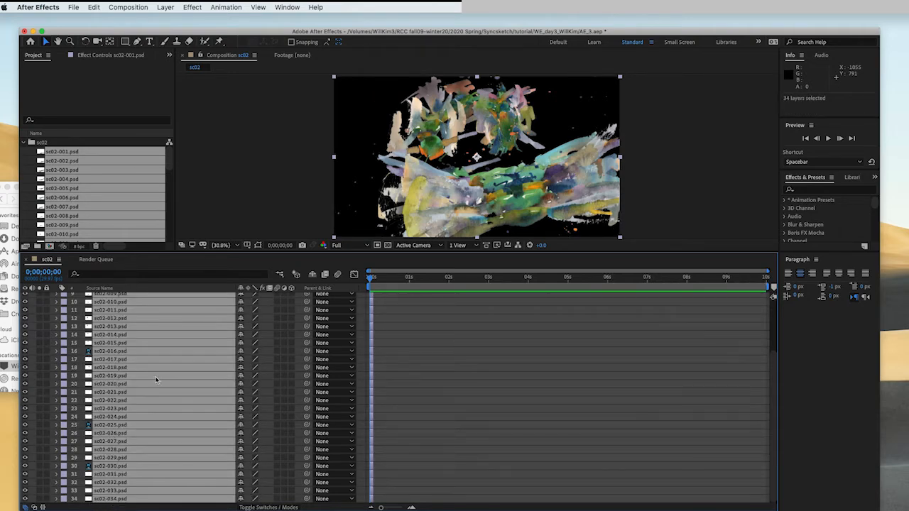
{"action": "scroll", "coordinate": [155, 381], "scroll_direction": "up", "scroll_amount": 3}
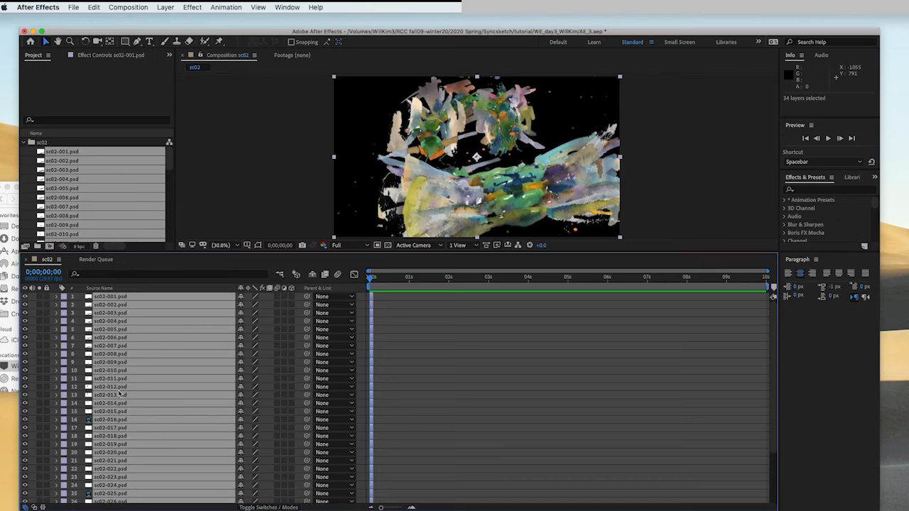
{"action": "right_click", "coordinate": [141, 342]}
{"action": "mouse_move", "coordinate": [179, 416]}
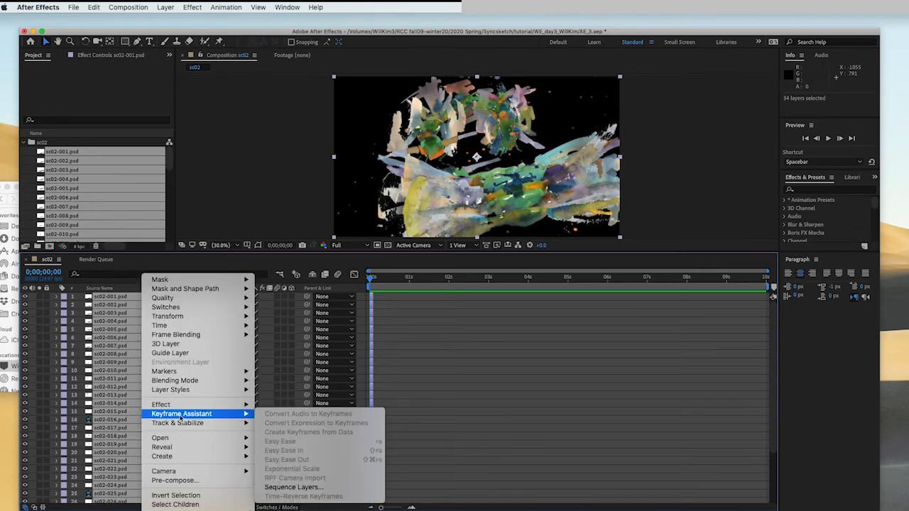
{"action": "left_click", "coordinate": [311, 488]}
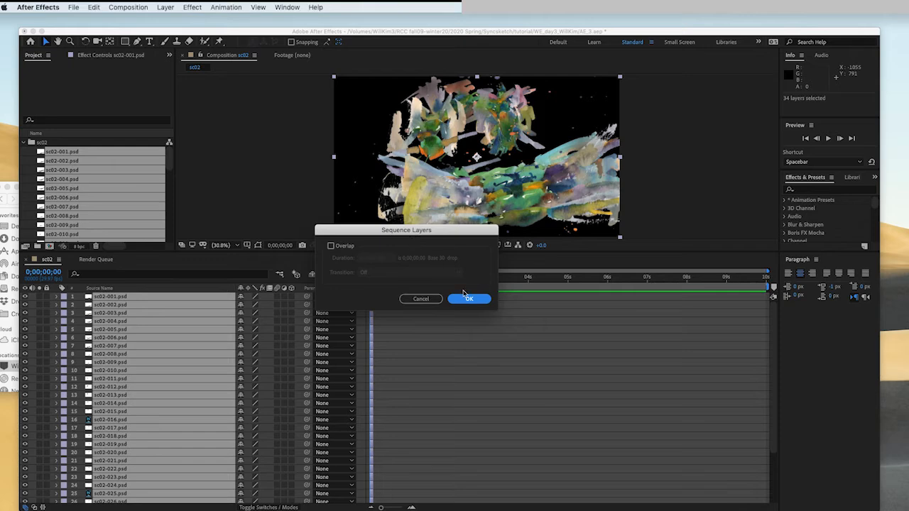
{"action": "left_click", "coordinate": [474, 302]}
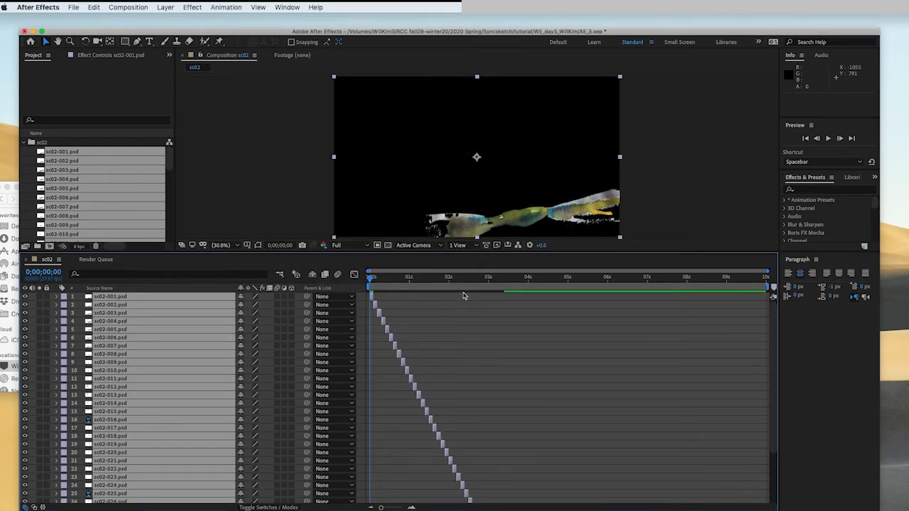
- Preview the sequenced animation and return the current time to the start
{"action": "key", "text": "space"}
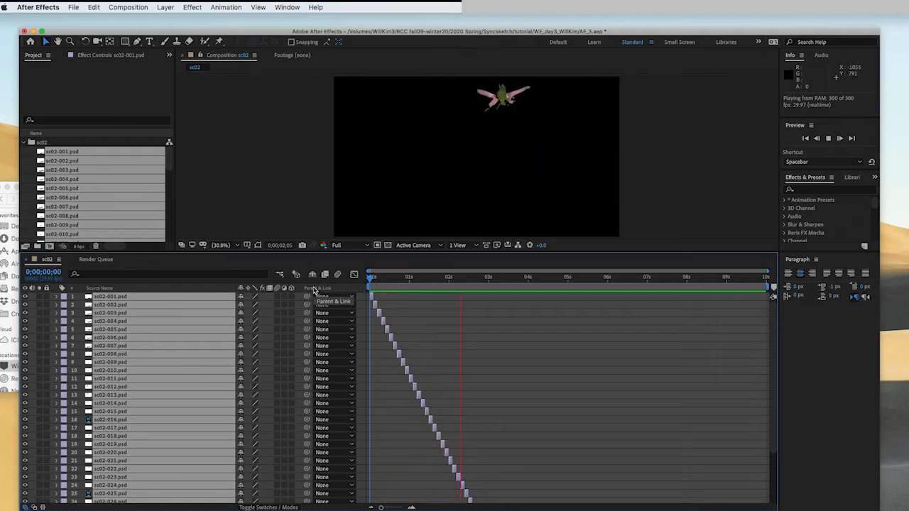
{"action": "left_click", "coordinate": [367, 290]}
{"action": "key", "text": "space"}
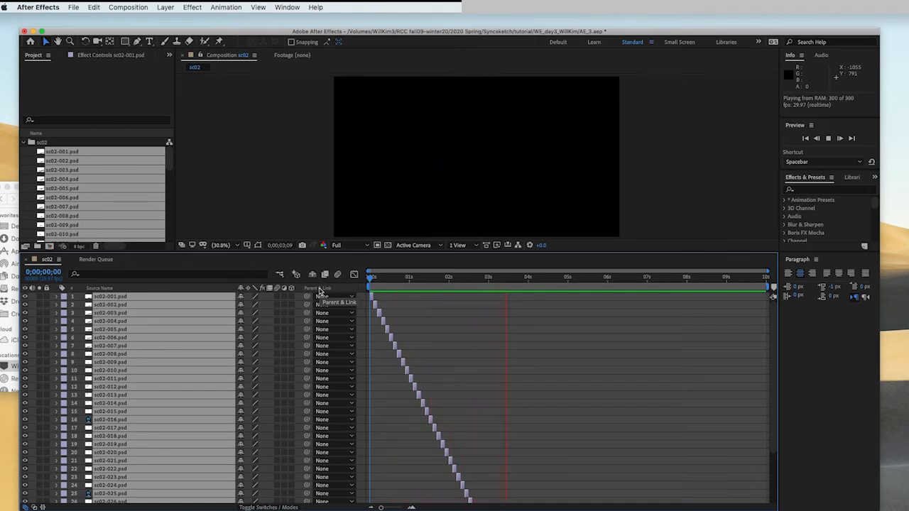
{"action": "left_click_drag", "start_coordinate": [496, 278], "coordinate": [359, 295]}
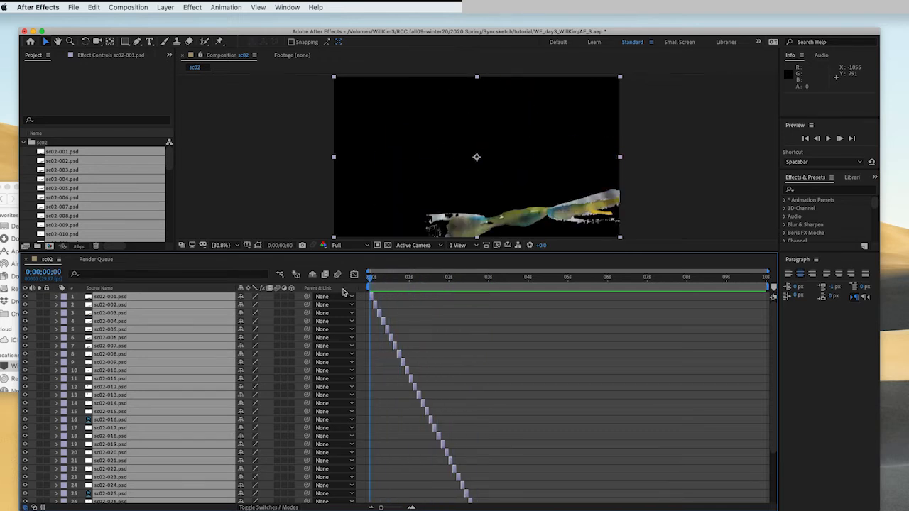
- Inspect the sc02 background files in the sc02 folder, then collapse the folder
{"action": "left_click", "coordinate": [28, 153]}
{"action": "scroll", "coordinate": [103, 183], "scroll_direction": "down", "scroll_amount": 10}
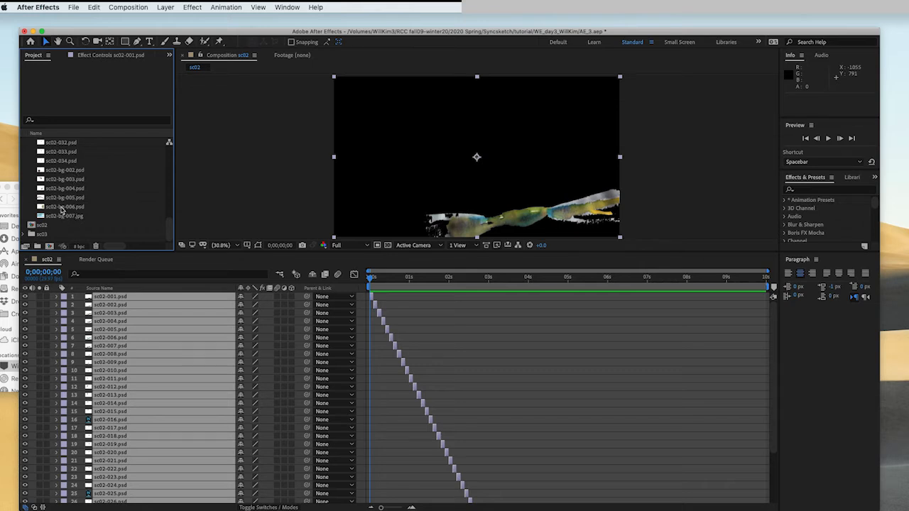
{"action": "left_click", "coordinate": [63, 207]}
{"action": "left_click", "coordinate": [61, 198]}
{"action": "left_click", "coordinate": [61, 188]}
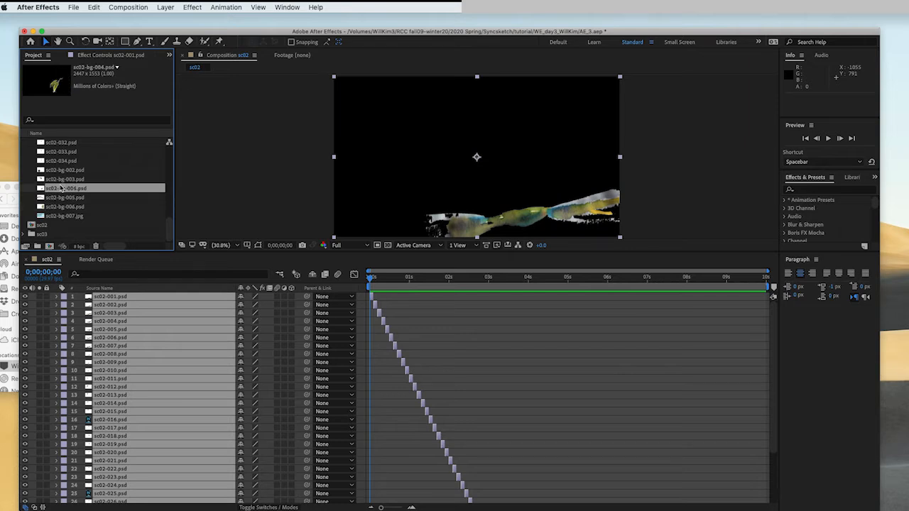
{"action": "left_click", "coordinate": [61, 179]}
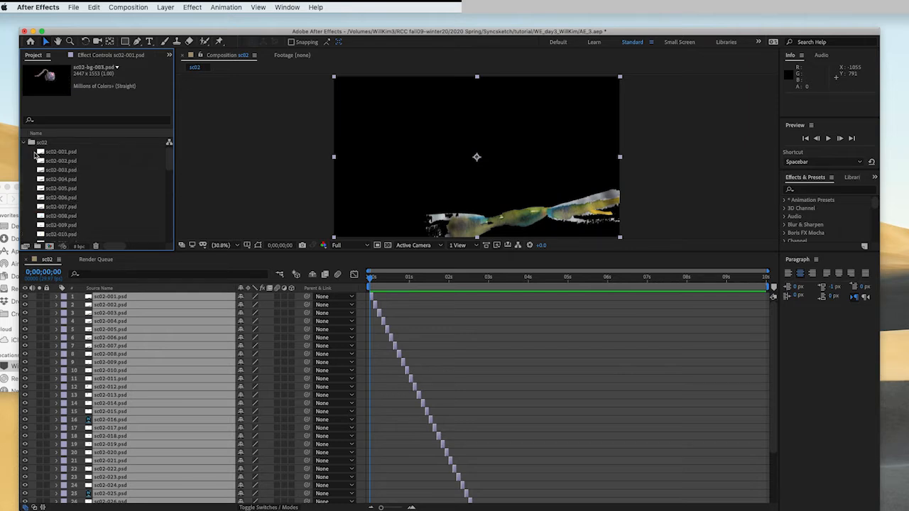
{"action": "left_click", "coordinate": [23, 143]}
{"action": "left_click", "coordinate": [48, 176]}
{"action": "left_click", "coordinate": [49, 159]}
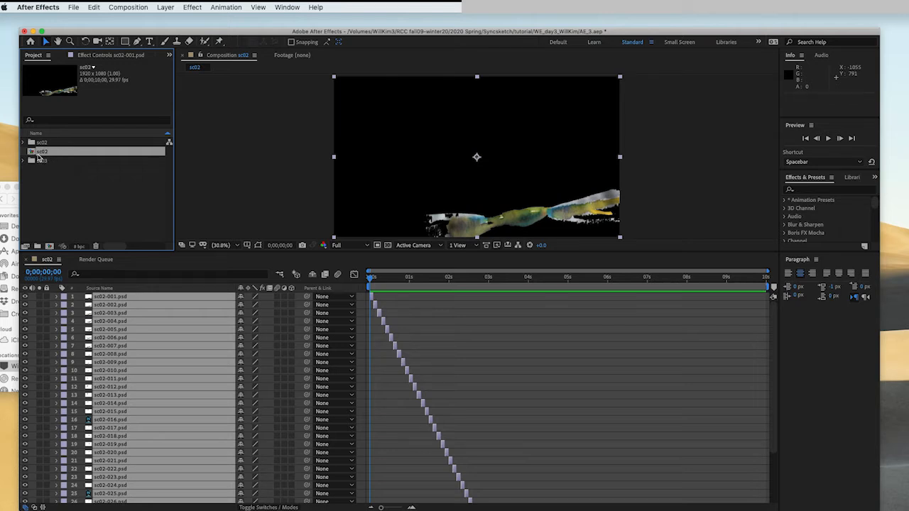
- Rename the sc02 composition as sc02_animation only
{"action": "key", "text": "Return"}
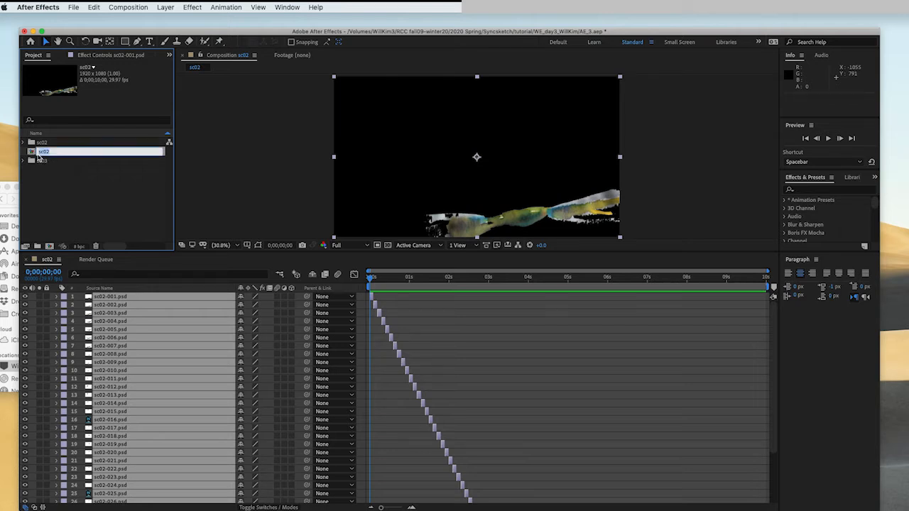
{"action": "key", "text": "Right"}
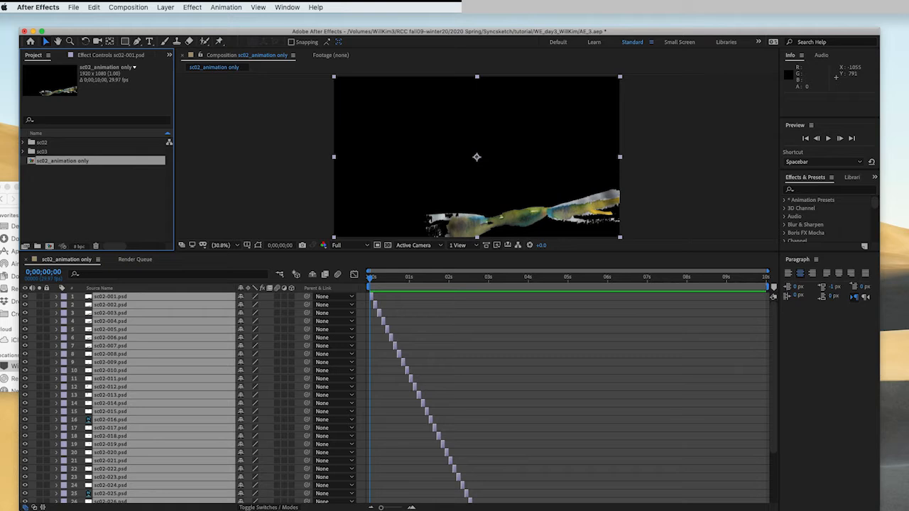
{"action": "left_click", "coordinate": [58, 182]}
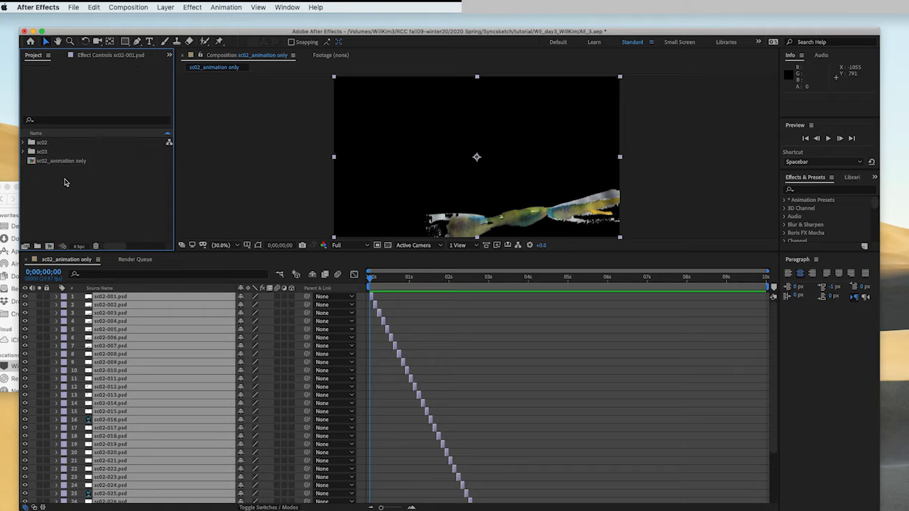
- Create a new HDTV 1080 29.97 composition named sc02_fin
{"action": "left_click", "coordinate": [49, 247]}
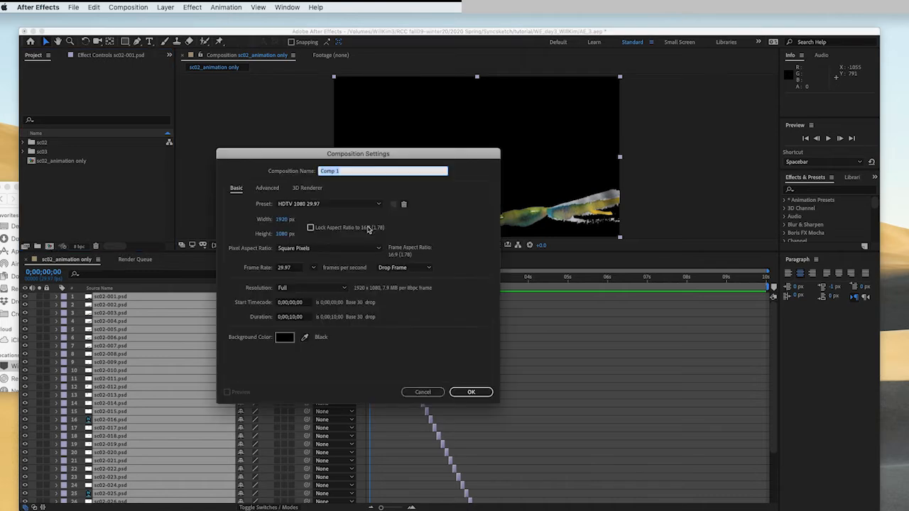
{"action": "left_click_drag", "start_coordinate": [337, 157], "coordinate": [348, 156]}
{"action": "type", "text": "sc02_fin"}
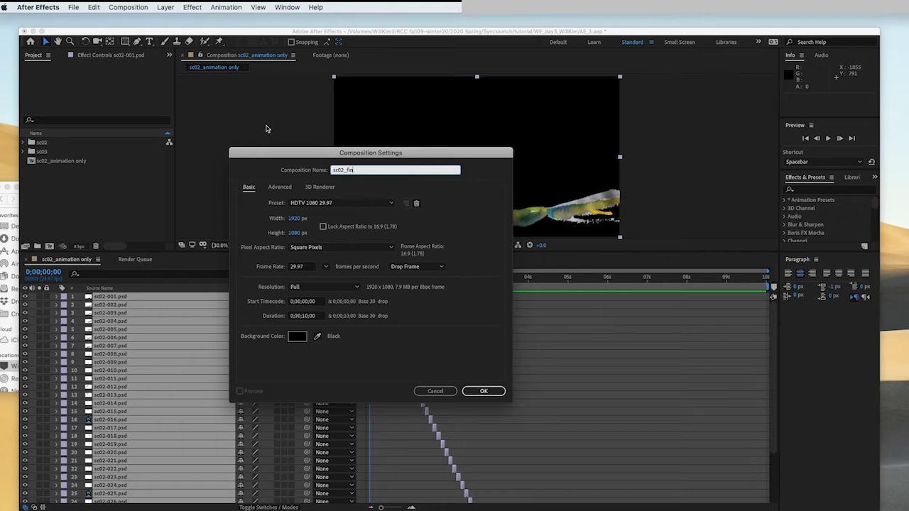
{"action": "left_click", "coordinate": [482, 392]}
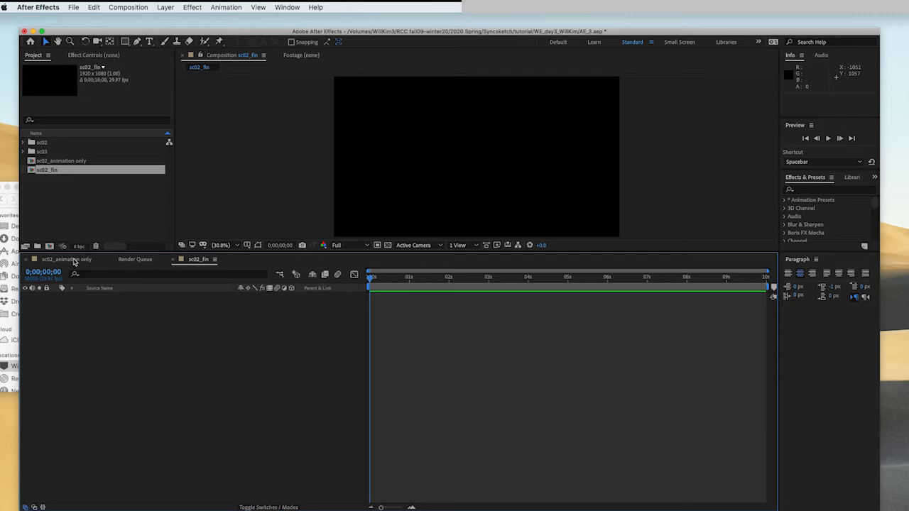
- In sc02_animation only, find where the last frame layer ends and set the composition duration to 0;00;03;11
{"action": "left_click", "coordinate": [74, 260]}
{"action": "left_click_drag", "start_coordinate": [417, 287], "coordinate": [496, 309]}
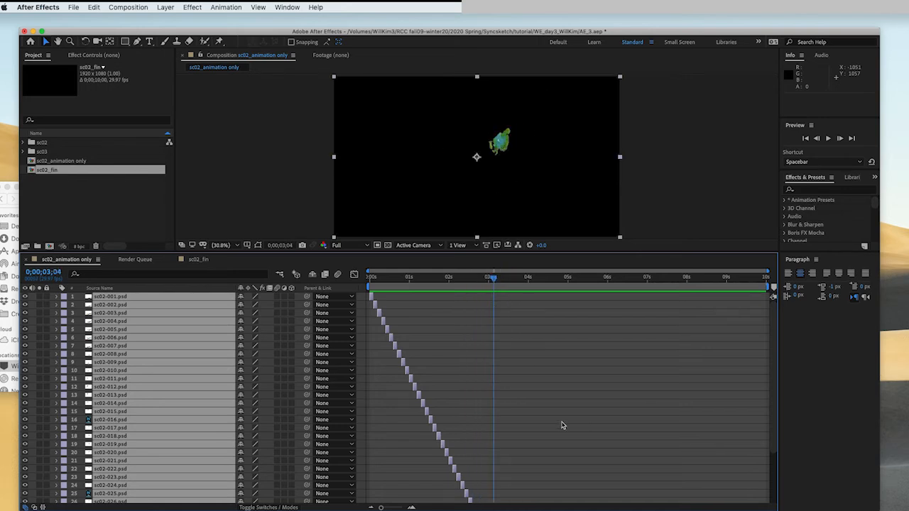
{"action": "scroll", "coordinate": [563, 425], "scroll_direction": "down", "scroll_amount": 3}
{"action": "left_click", "coordinate": [569, 497]}
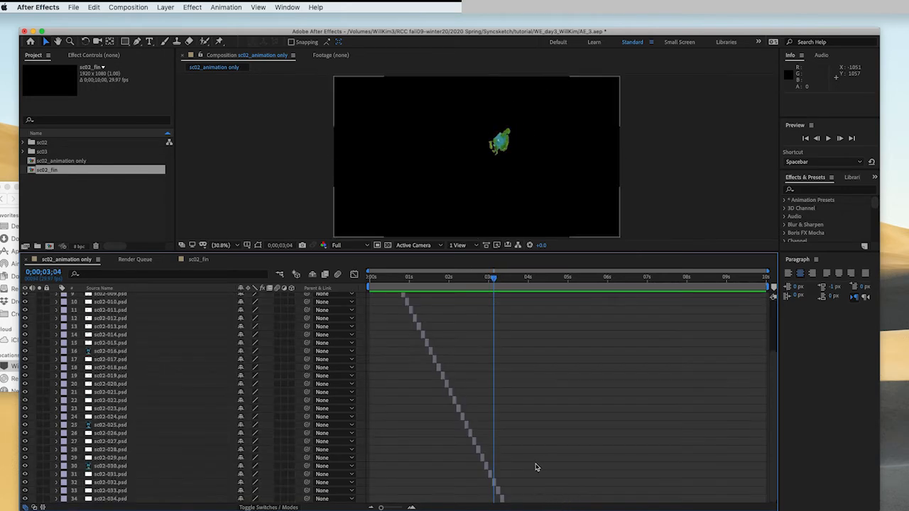
{"action": "left_click", "coordinate": [502, 499]}
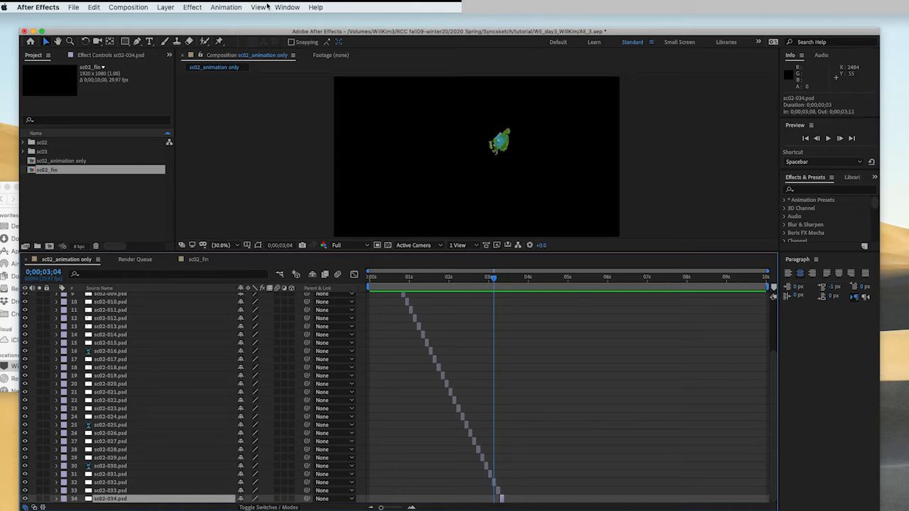
{"action": "left_click", "coordinate": [128, 7]}
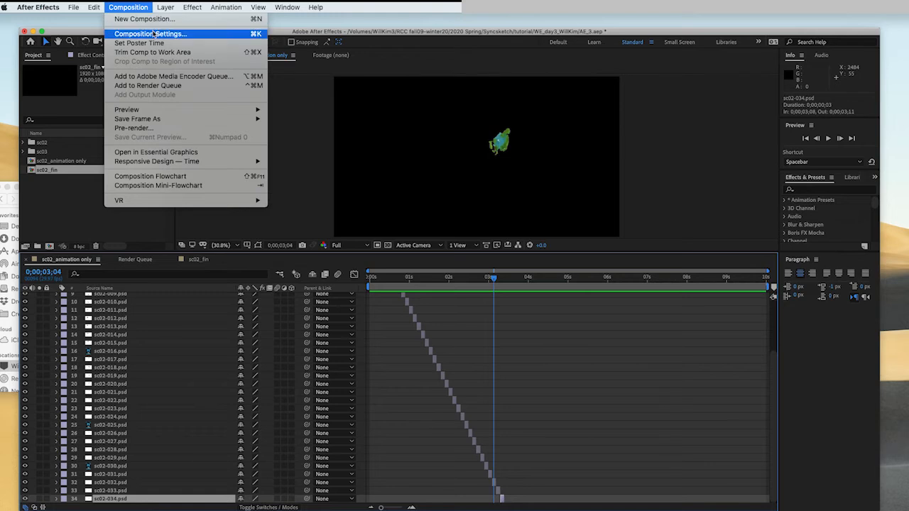
{"action": "left_click", "coordinate": [149, 33]}
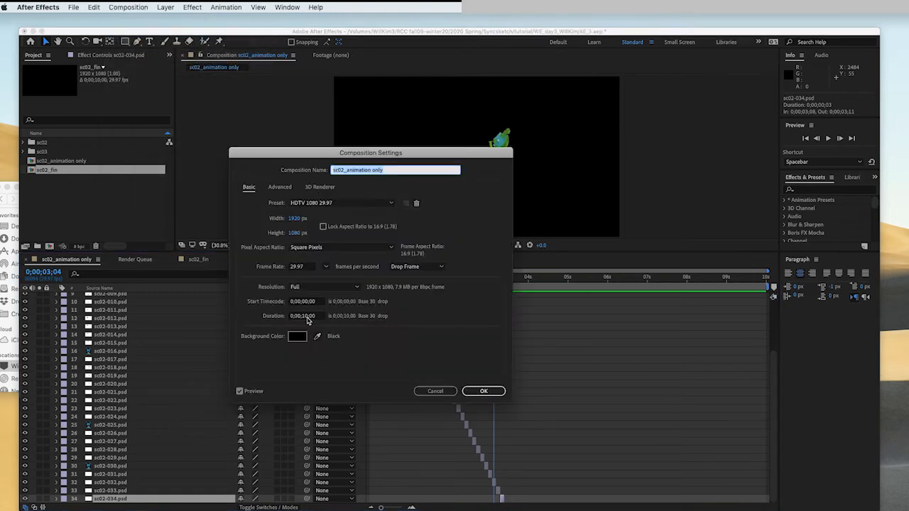
{"action": "left_click", "coordinate": [306, 317]}
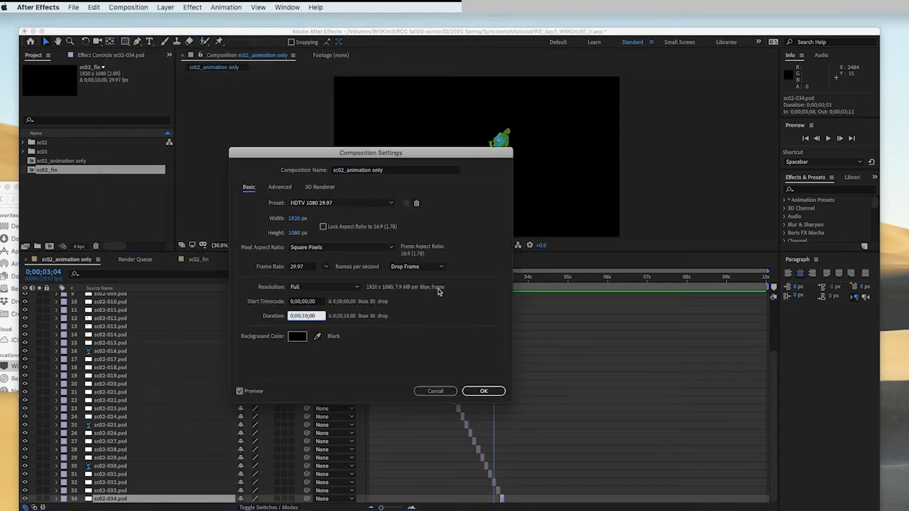
{"action": "type", "text": "03;11"}
{"action": "key", "text": "Return"}
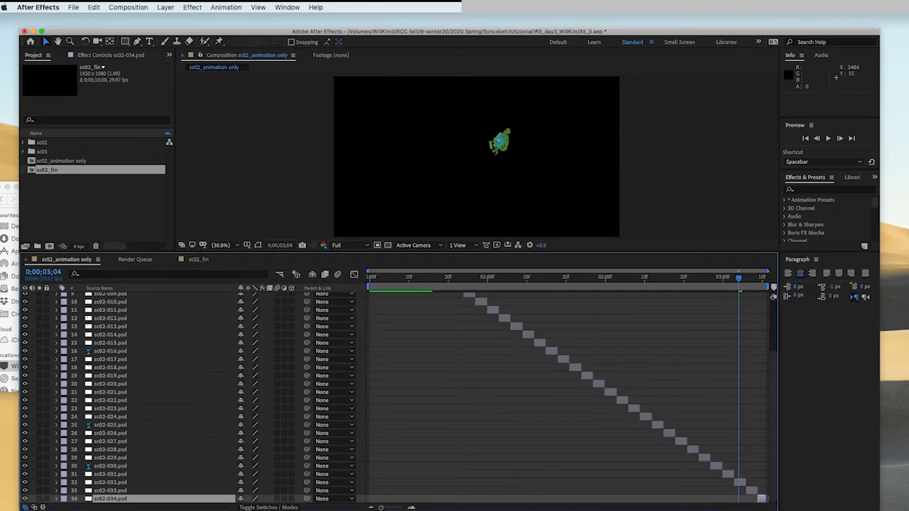
- Preview the sc02_animation only composition and move the time indicator to its final frame
{"action": "key", "text": "space"}
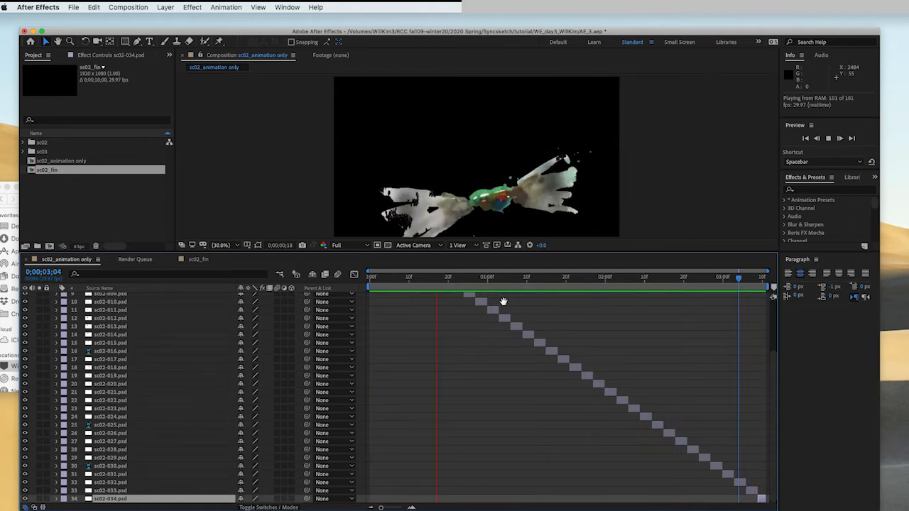
{"action": "key", "text": "space"}
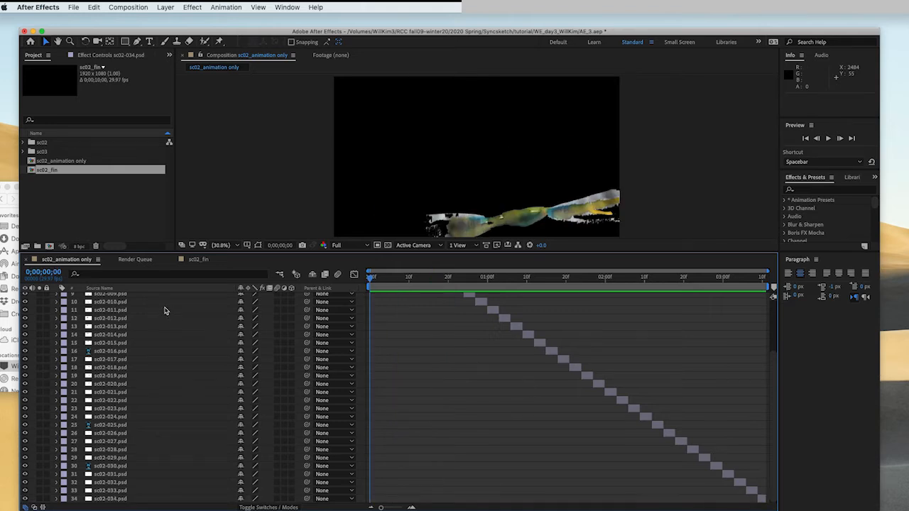
{"action": "left_click", "coordinate": [195, 260]}
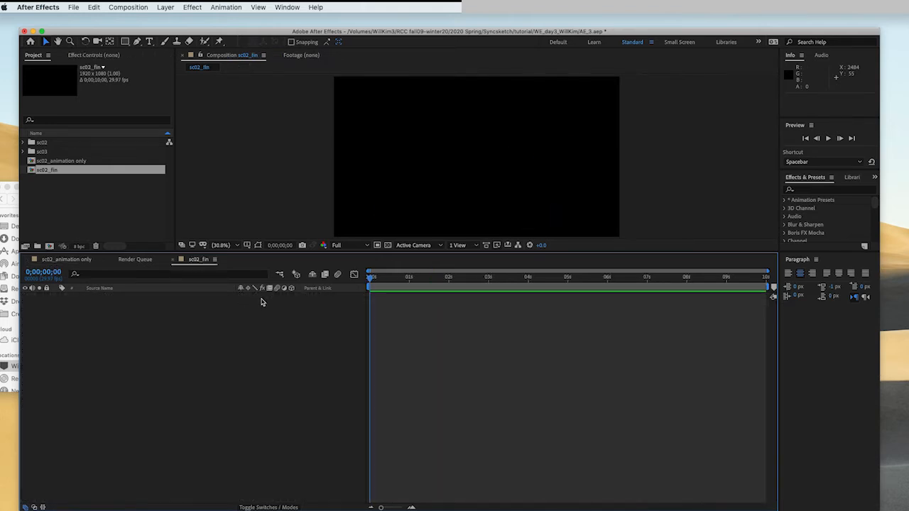
{"action": "left_click", "coordinate": [57, 260]}
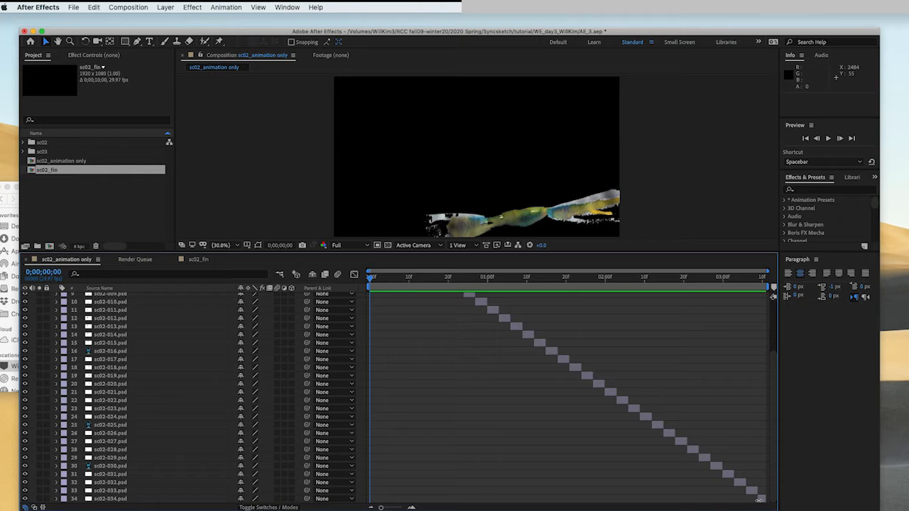
{"action": "left_click_drag", "start_coordinate": [747, 287], "coordinate": [762, 287]}
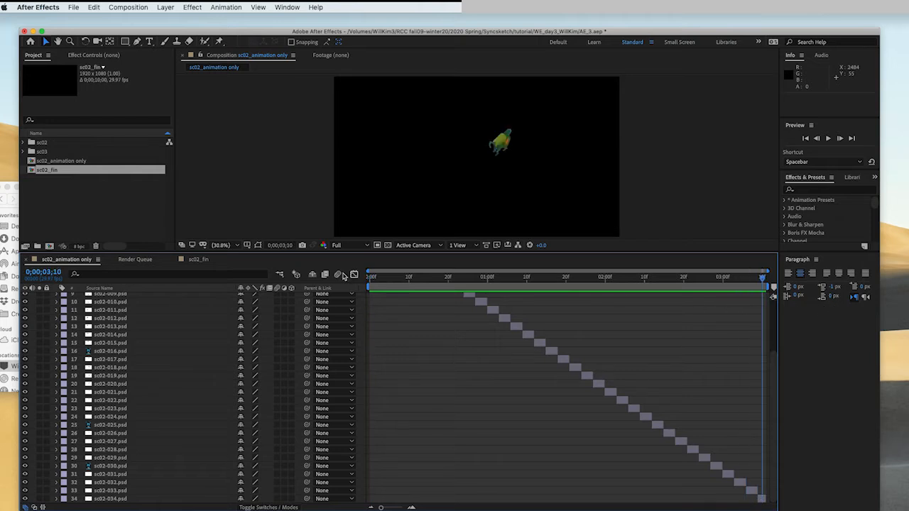
- Set the sc02_fin composition's duration to 0;00;03;11
{"action": "left_click", "coordinate": [198, 261]}
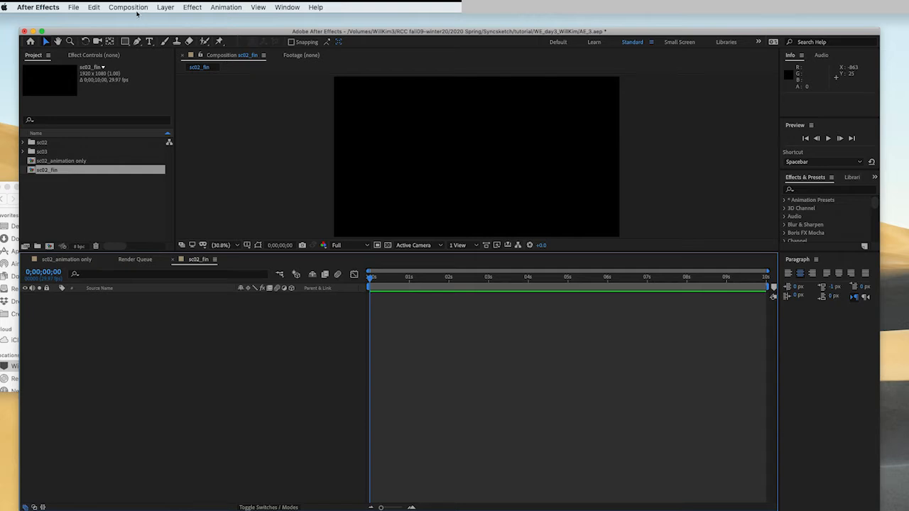
{"action": "left_click", "coordinate": [128, 8]}
{"action": "left_click", "coordinate": [140, 33]}
{"action": "left_click", "coordinate": [309, 317]}
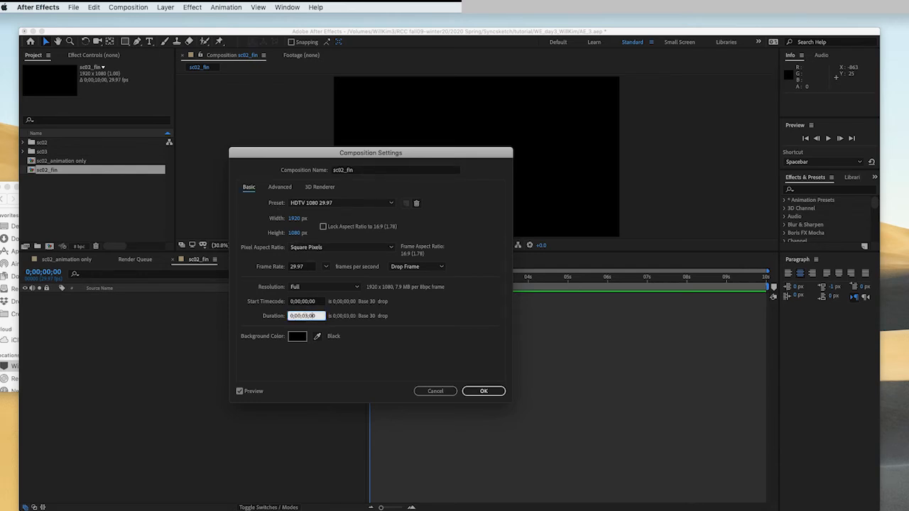
{"action": "type", "text": "0;00;03;11"}
{"action": "key", "text": "Return"}
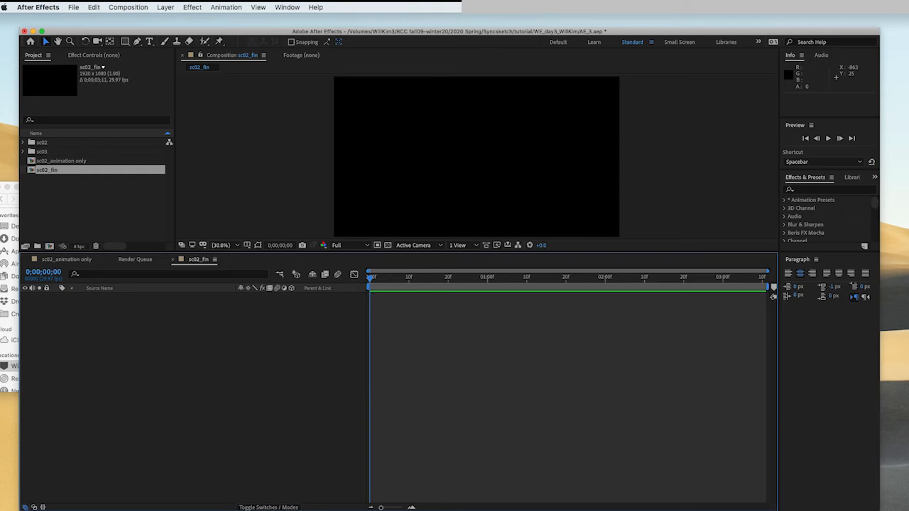
- Add the sc02_animation only composition as a layer in sc02_fin and preview the result
{"action": "left_click", "coordinate": [93, 218]}
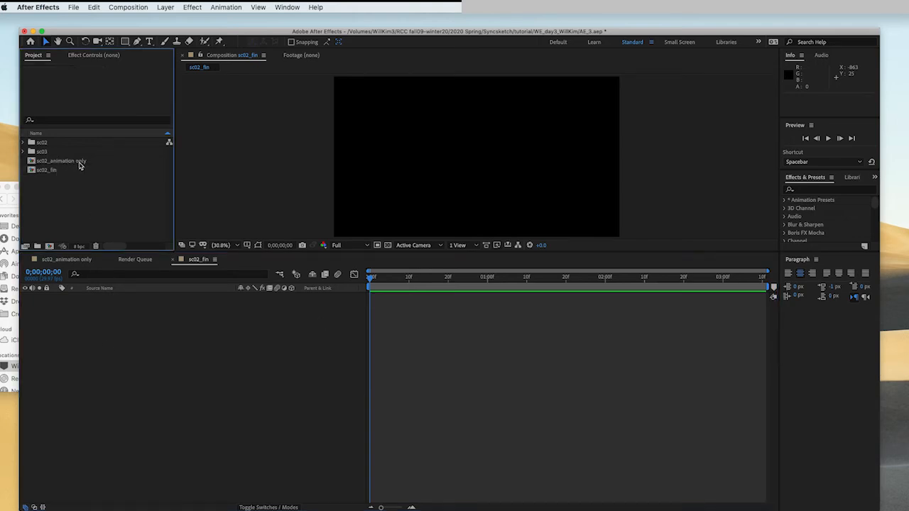
{"action": "left_click_drag", "start_coordinate": [69, 165], "coordinate": [132, 328]}
{"action": "key", "text": "space"}
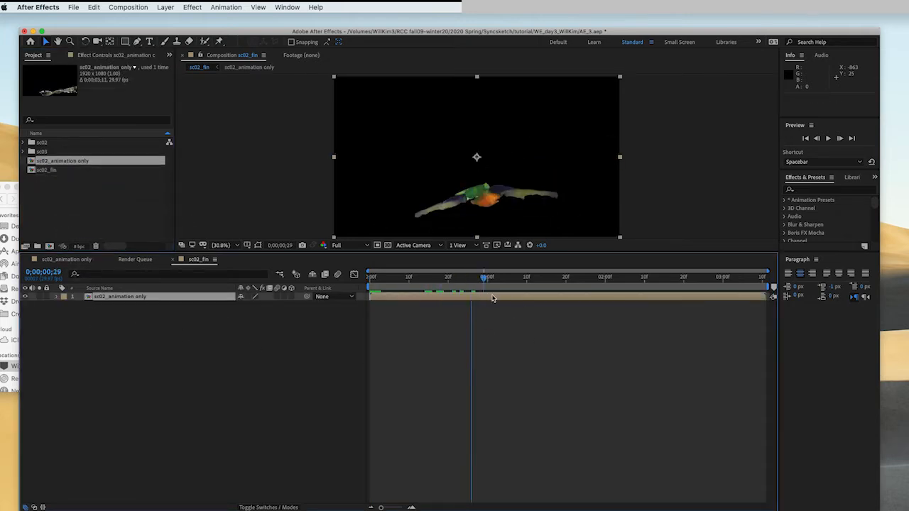
{"action": "key", "text": "space"}
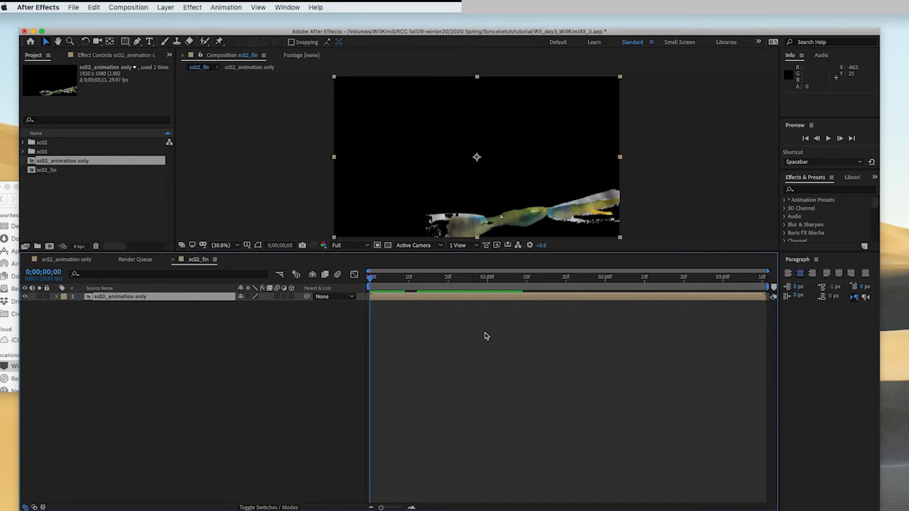
{"action": "key", "text": "space"}
{"action": "key", "text": "space"}
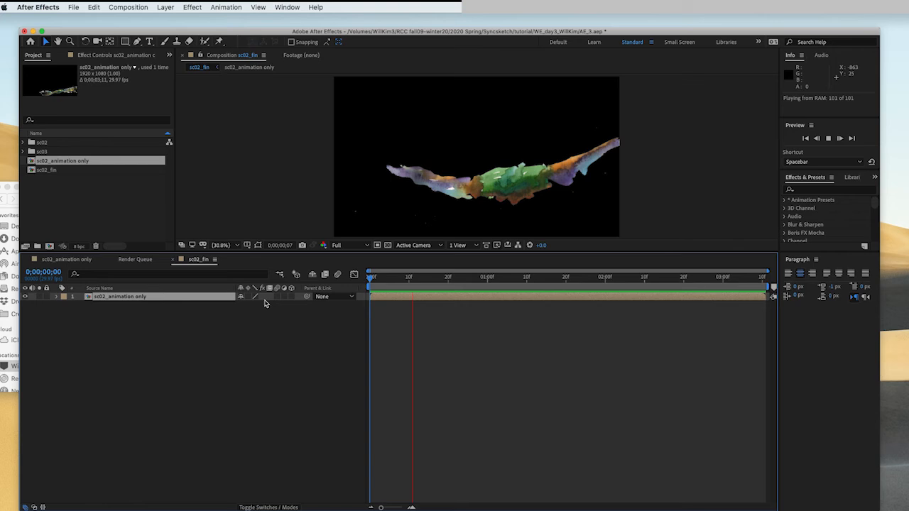
{"action": "key", "text": "space"}
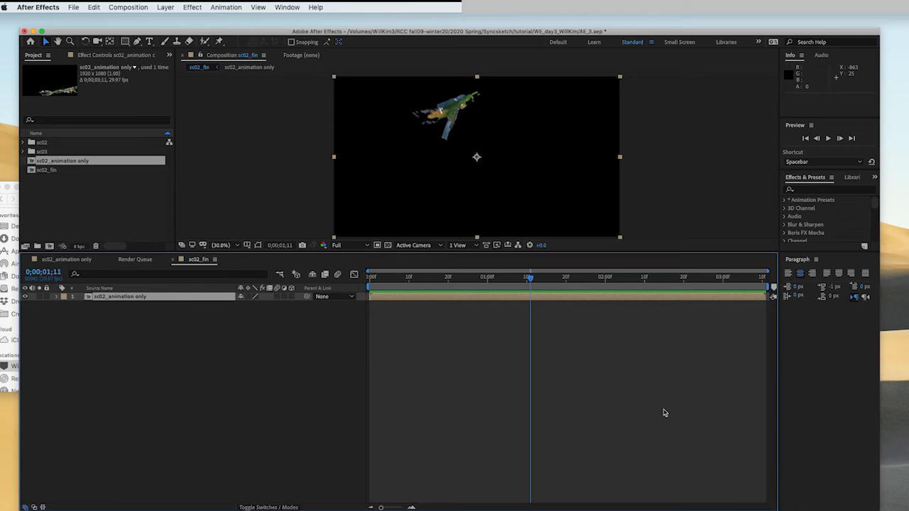
{"action": "left_click_drag", "start_coordinate": [535, 293], "coordinate": [329, 327]}
{"action": "left_click", "coordinate": [506, 375]}
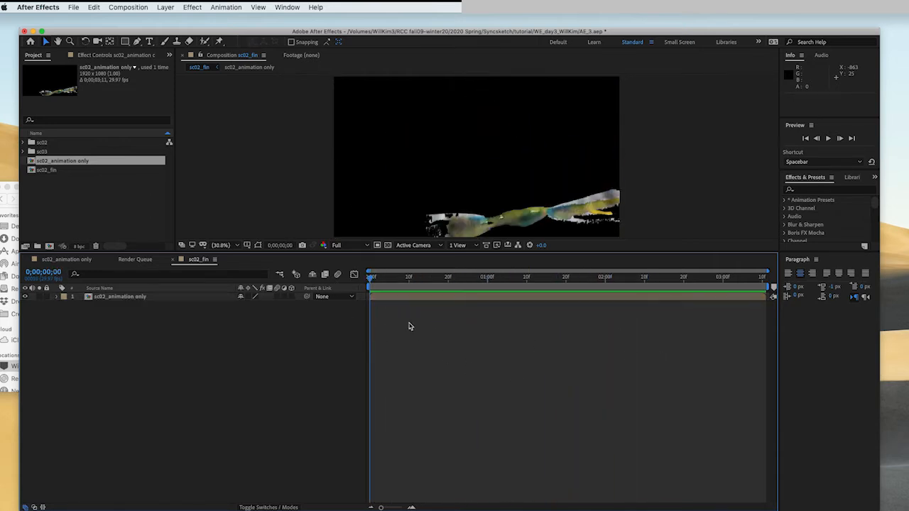
- Add sc02-bg-007.jpg from the sc02 folder below the animation layer in sc02_fin and fit it to the composition
{"action": "double_click", "coordinate": [31, 151]}
{"action": "scroll", "coordinate": [79, 183], "scroll_direction": "down", "scroll_amount": 6}
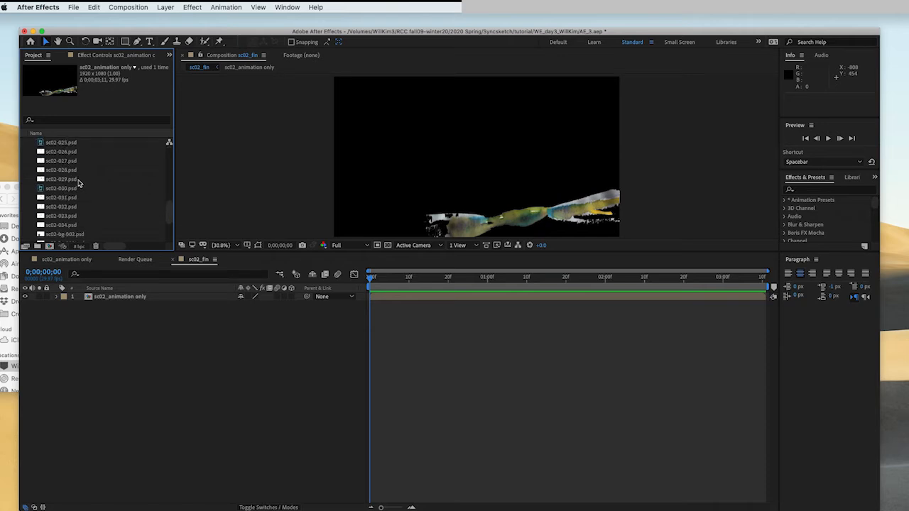
{"action": "scroll", "coordinate": [80, 189], "scroll_direction": "down", "scroll_amount": 3}
{"action": "left_click", "coordinate": [67, 207]}
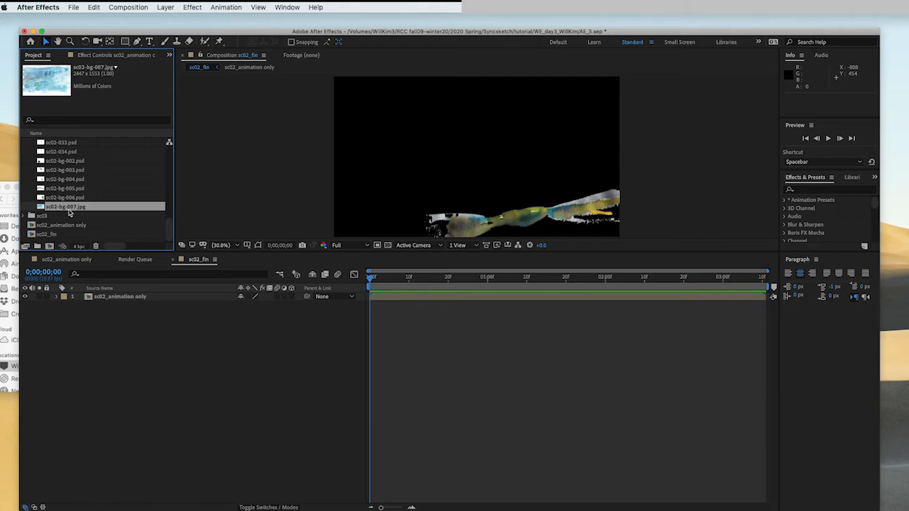
{"action": "left_click_drag", "start_coordinate": [73, 211], "coordinate": [146, 314]}
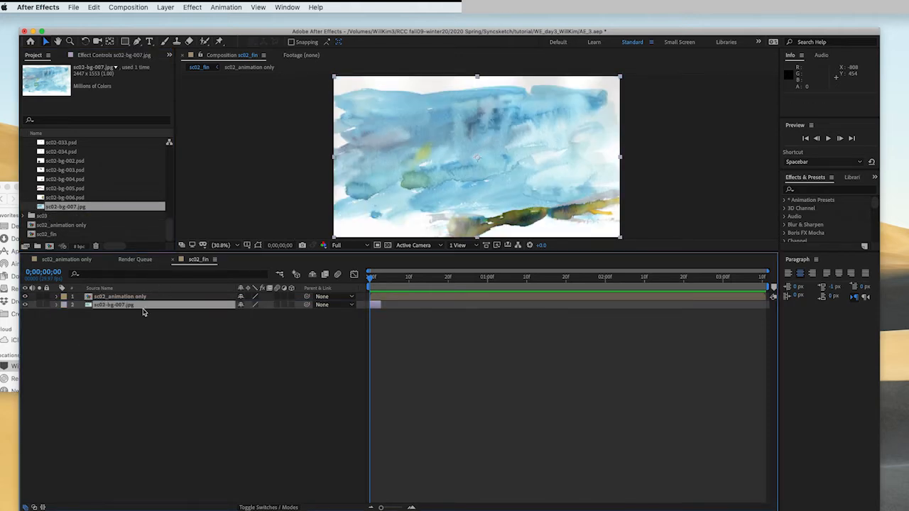
{"action": "left_click_drag", "start_coordinate": [402, 280], "coordinate": [359, 289]}
{"action": "key", "text": "super+alt+f"}
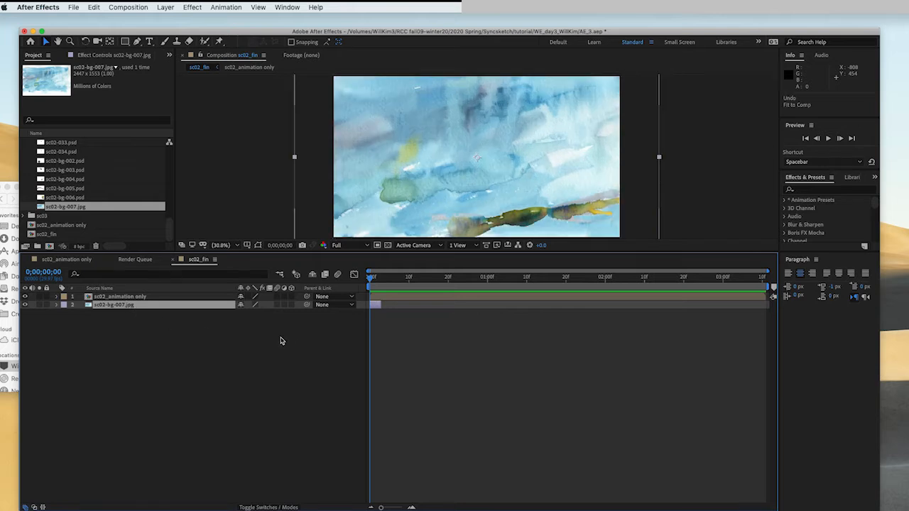
- Add sc02-bg-002.psd as the top layer in sc02_fin and fit it to the composition
{"action": "left_click", "coordinate": [89, 198]}
{"action": "left_click", "coordinate": [76, 189]}
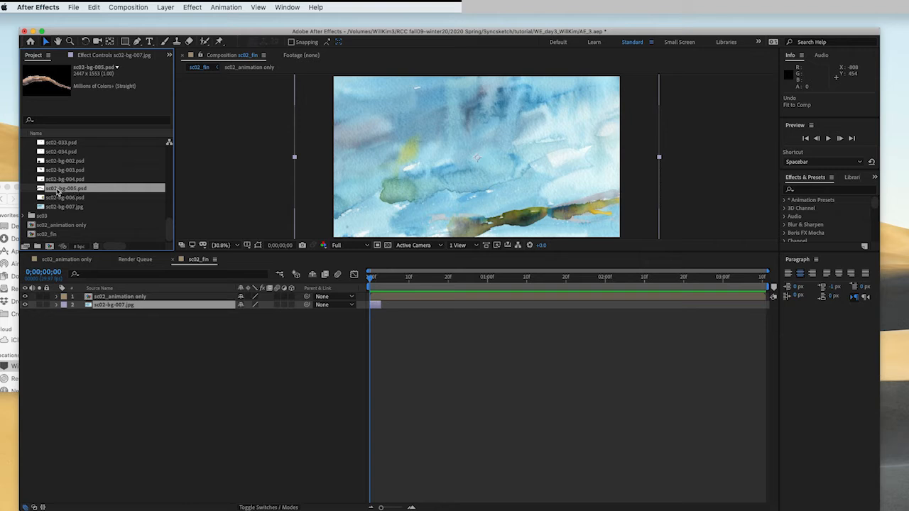
{"action": "left_click", "coordinate": [59, 180]}
{"action": "left_click", "coordinate": [59, 171]}
{"action": "left_click", "coordinate": [61, 161]}
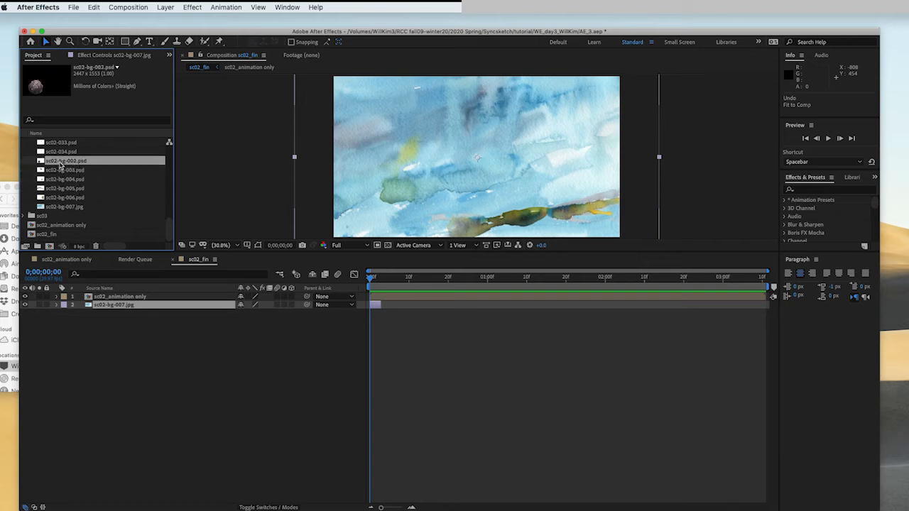
{"action": "left_click", "coordinate": [61, 152]}
{"action": "left_click", "coordinate": [62, 162]}
{"action": "left_click_drag", "start_coordinate": [64, 165], "coordinate": [112, 297]}
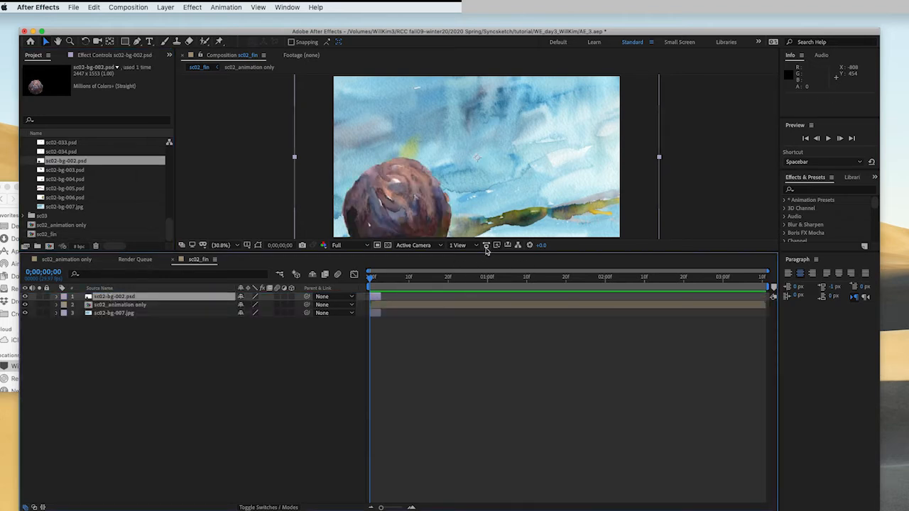
{"action": "key", "text": "super+alt+f"}
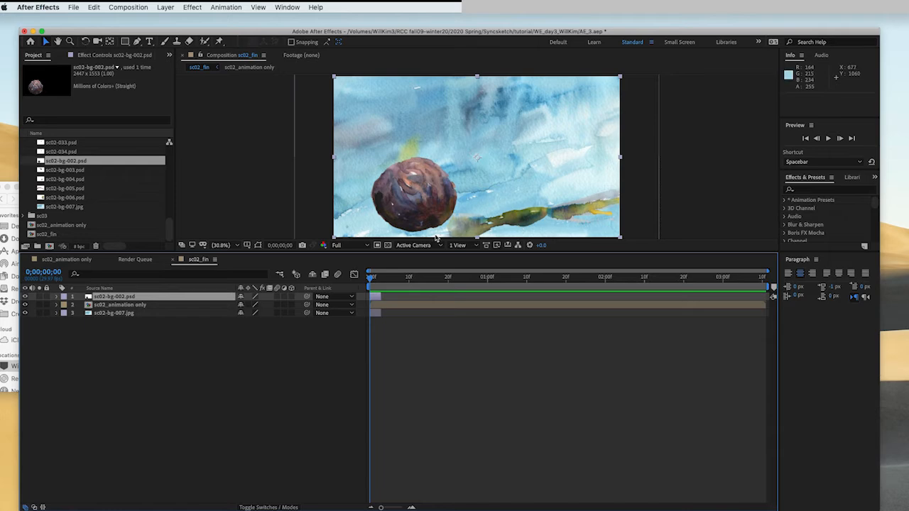
- Add sc02-bg-003.psd and sc02-bg-004.psd from the sc02 folder as layers below the animation layer in sc02_fin
{"action": "left_click", "coordinate": [62, 170]}
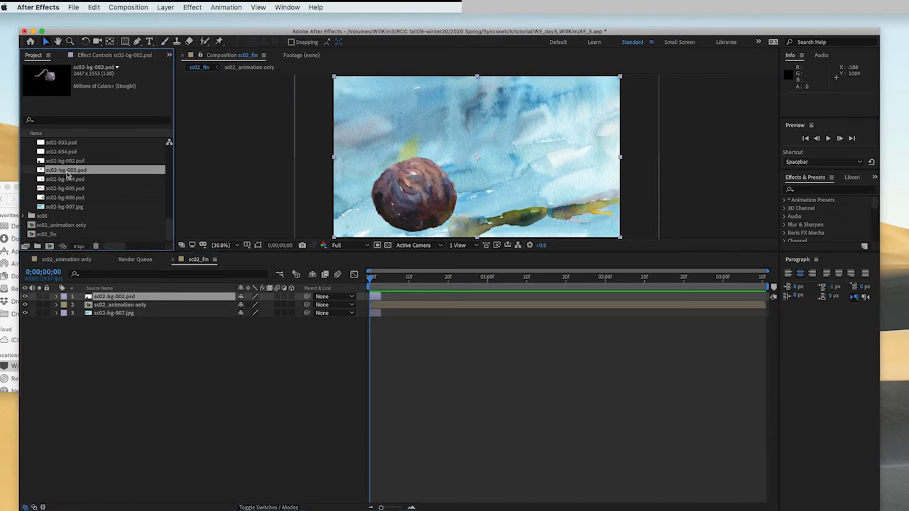
{"action": "left_click_drag", "start_coordinate": [68, 175], "coordinate": [105, 313]}
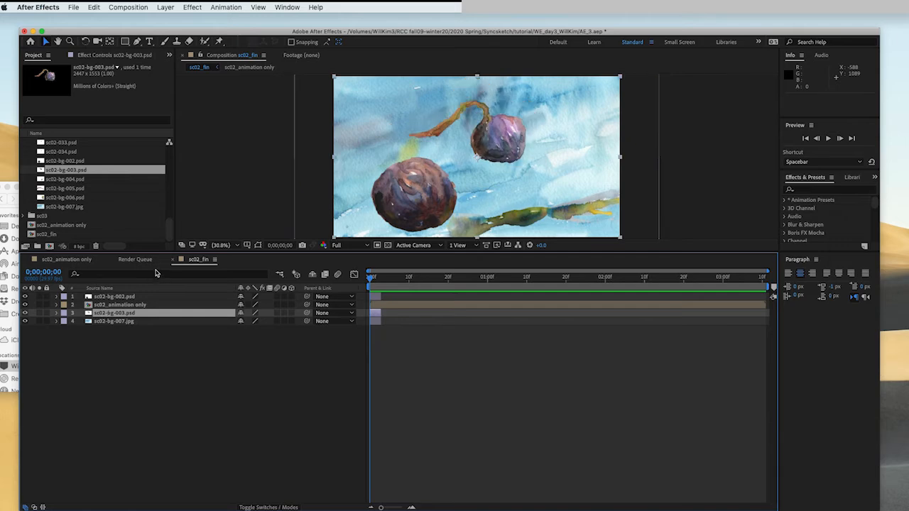
{"action": "left_click", "coordinate": [76, 183]}
{"action": "left_click_drag", "start_coordinate": [68, 183], "coordinate": [112, 316]}
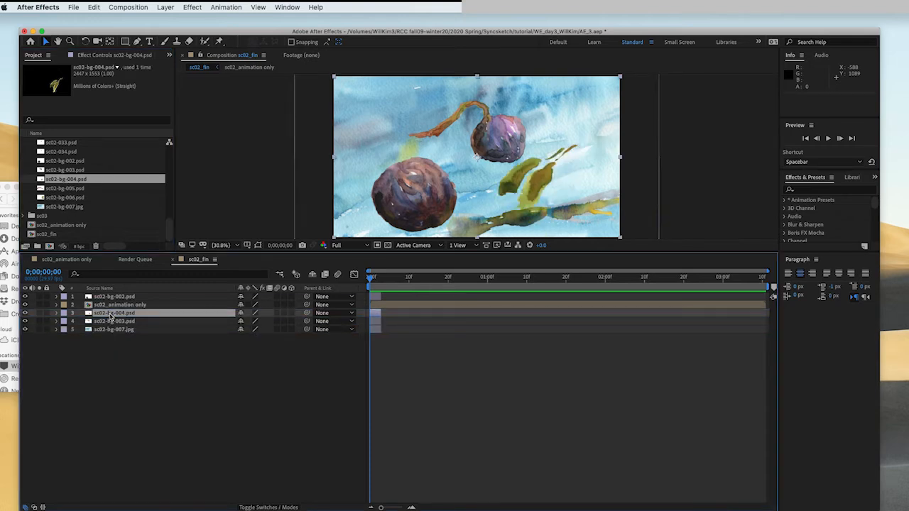
- Add sc02-bg-005.psd and sc02-bg-006.psd from the sc02 folder as further background layers in sc02_fin
{"action": "left_click", "coordinate": [72, 189]}
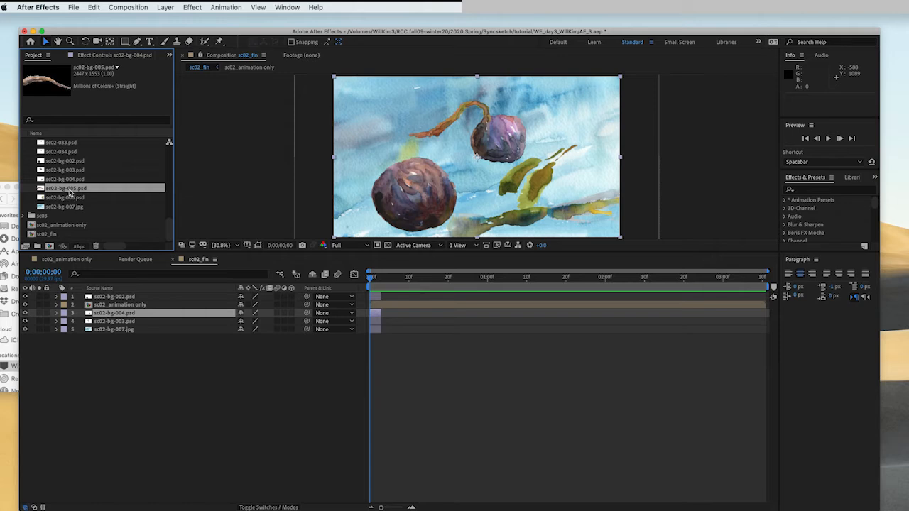
{"action": "left_click_drag", "start_coordinate": [72, 191], "coordinate": [96, 326]}
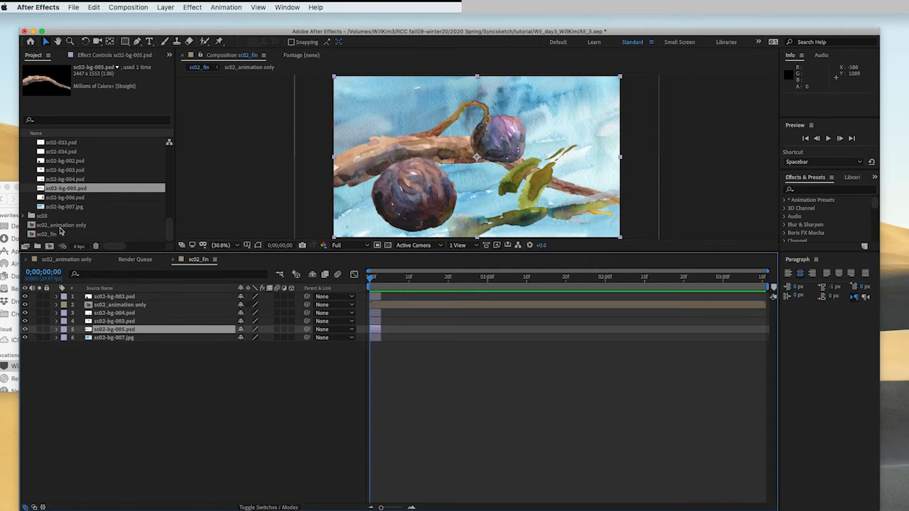
{"action": "left_click", "coordinate": [63, 199]}
{"action": "left_click_drag", "start_coordinate": [76, 201], "coordinate": [130, 328]}
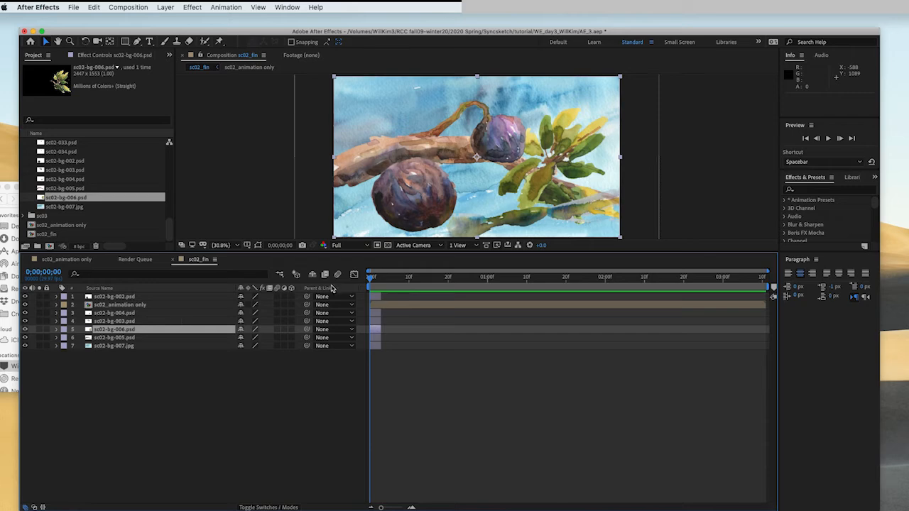
- Extend all seven layers in sc02_fin to the end of the composition and preview the result
{"action": "left_click", "coordinate": [379, 297]}
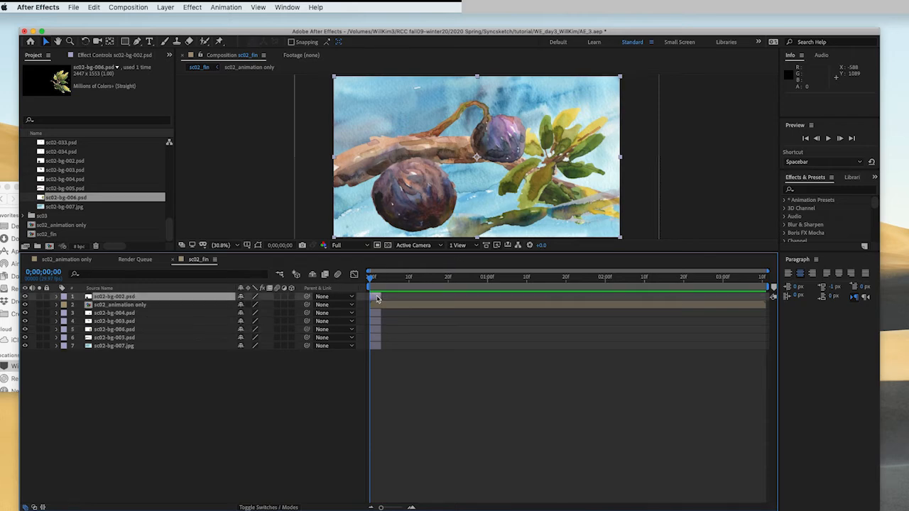
{"action": "left_click", "coordinate": [374, 346], "text": "shift"}
{"action": "left_click_drag", "start_coordinate": [380, 295], "coordinate": [769, 317]}
{"action": "key", "text": "space"}
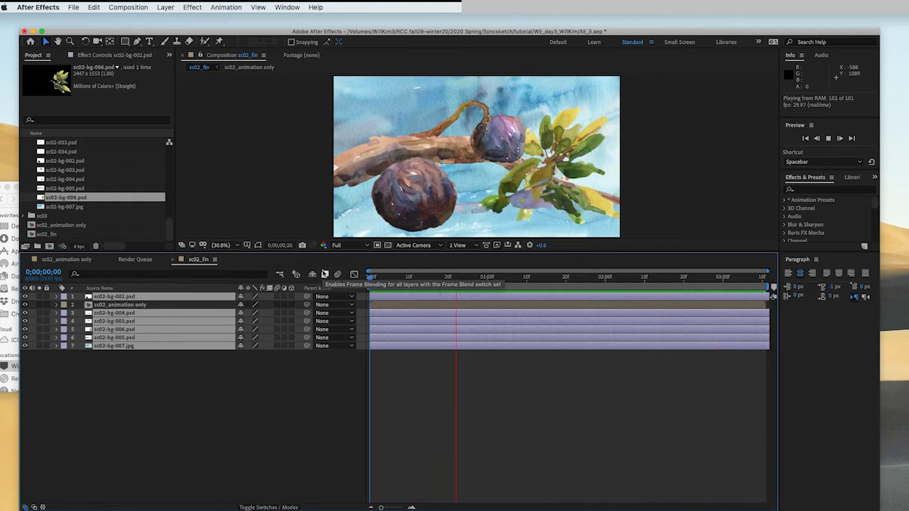
{"action": "key", "text": "space"}
- Split the sc02_animation only layer at 0;00;00;24
{"action": "left_click_drag", "start_coordinate": [406, 278], "coordinate": [463, 287]}
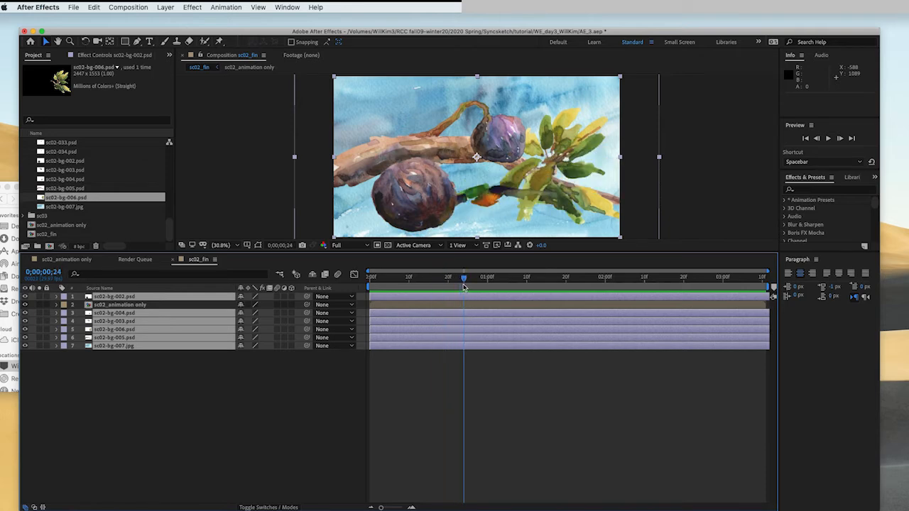
{"action": "key", "text": "comma"}
{"action": "key", "text": "comma"}
{"action": "left_click", "coordinate": [219, 245]}
{"action": "left_click", "coordinate": [236, 265]}
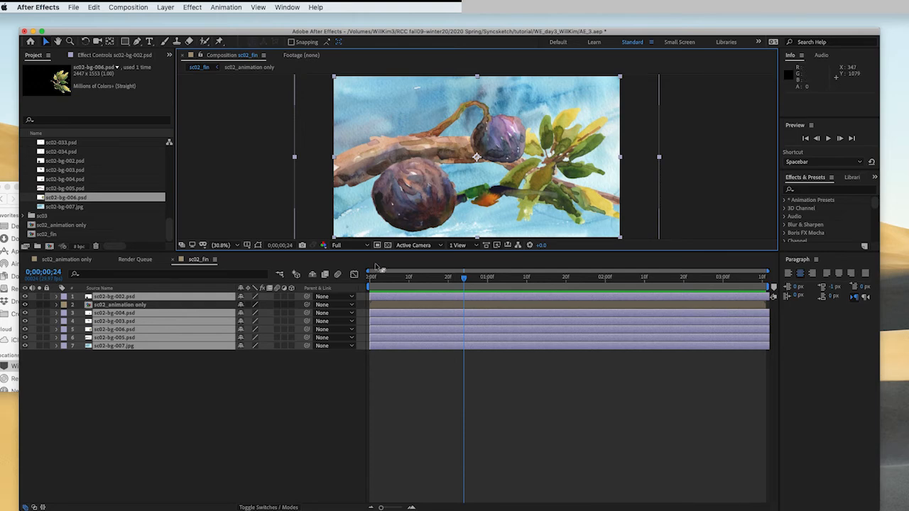
{"action": "left_click", "coordinate": [175, 305]}
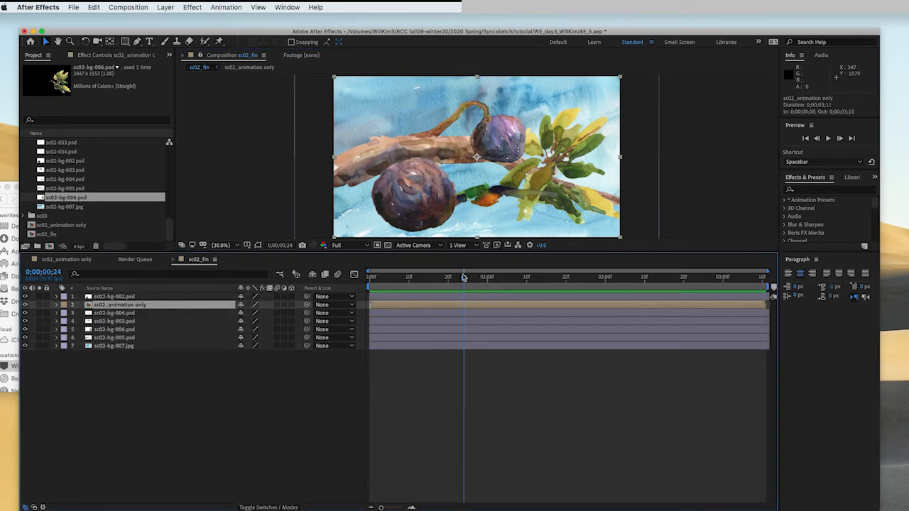
{"action": "left_click_drag", "start_coordinate": [465, 280], "coordinate": [464, 281]}
{"action": "key", "text": "super+shift+d"}
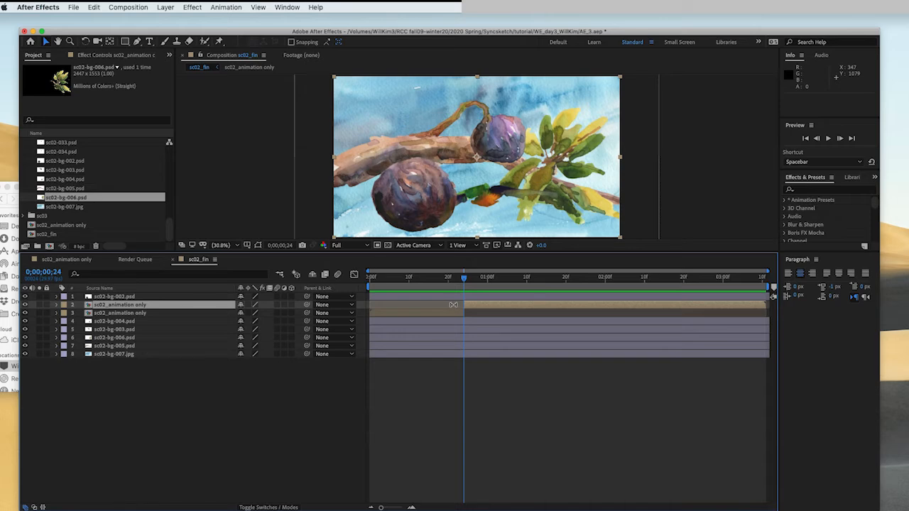
- Move the first segment of the split animation layer to the top of the layer stack and preview the composition
{"action": "left_click", "coordinate": [387, 313]}
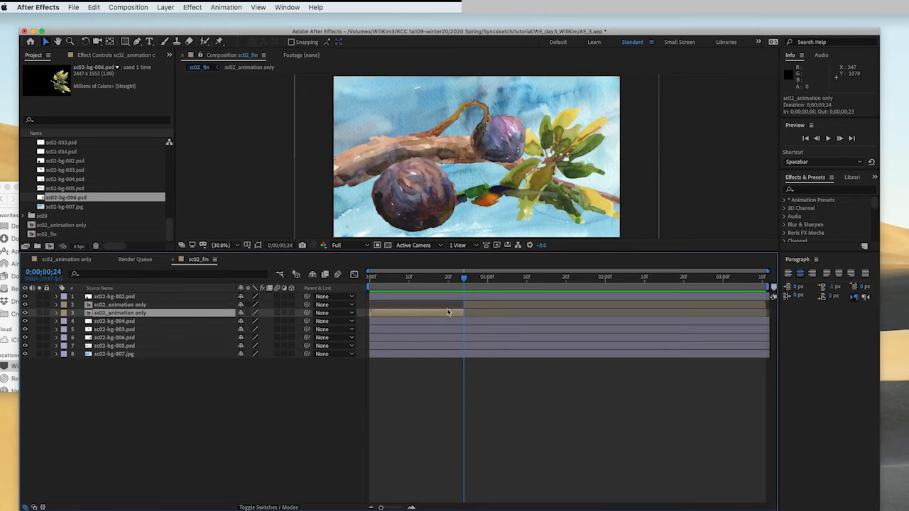
{"action": "left_click_drag", "start_coordinate": [454, 283], "coordinate": [432, 281]}
{"action": "left_click_drag", "start_coordinate": [139, 316], "coordinate": [139, 297]}
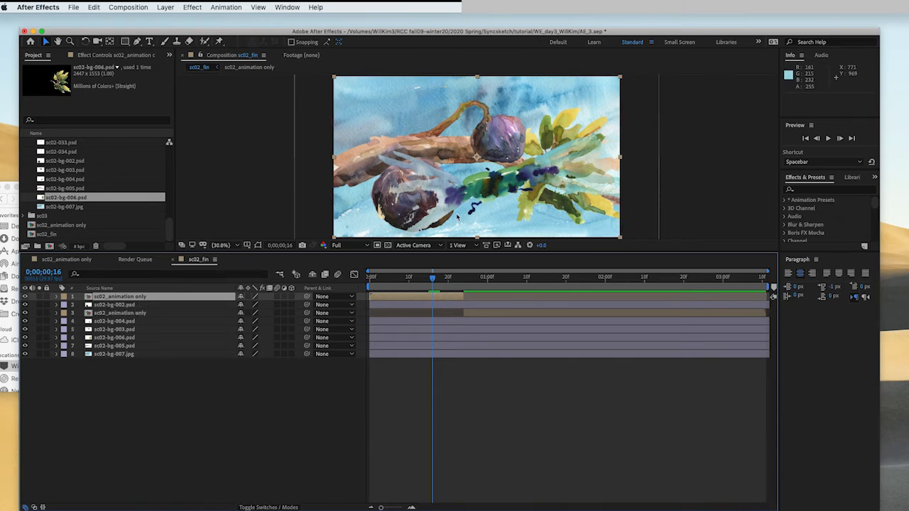
{"action": "left_click_drag", "start_coordinate": [433, 279], "coordinate": [342, 289]}
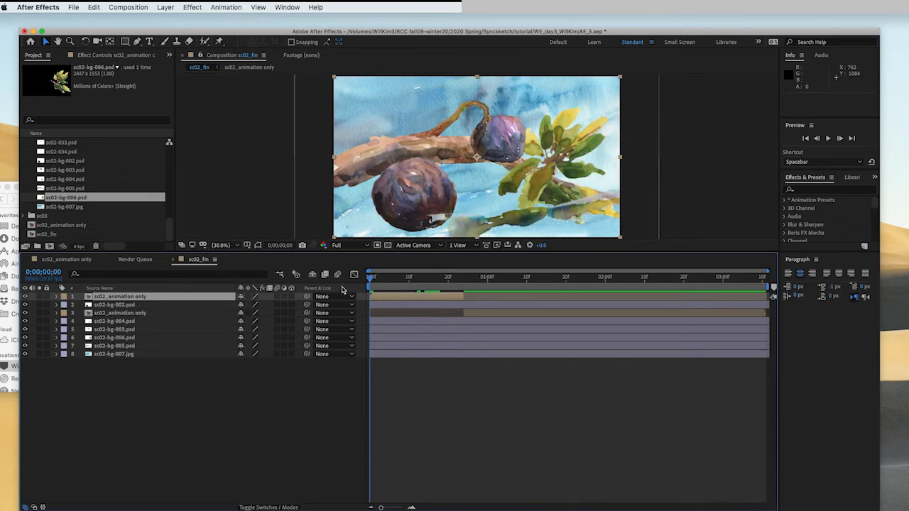
{"action": "key", "text": "space"}
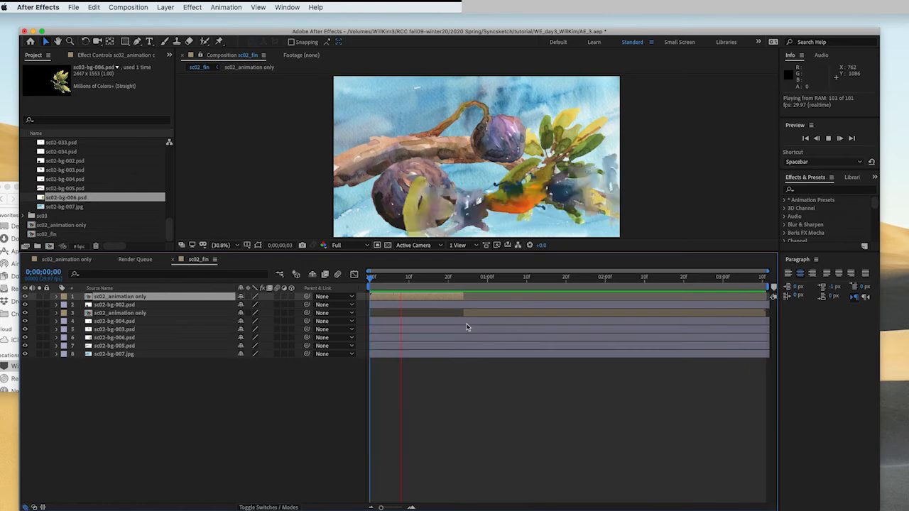
{"action": "key", "text": "space"}
{"action": "left_click_drag", "start_coordinate": [529, 278], "coordinate": [258, 297]}
{"action": "left_click", "coordinate": [646, 437]}
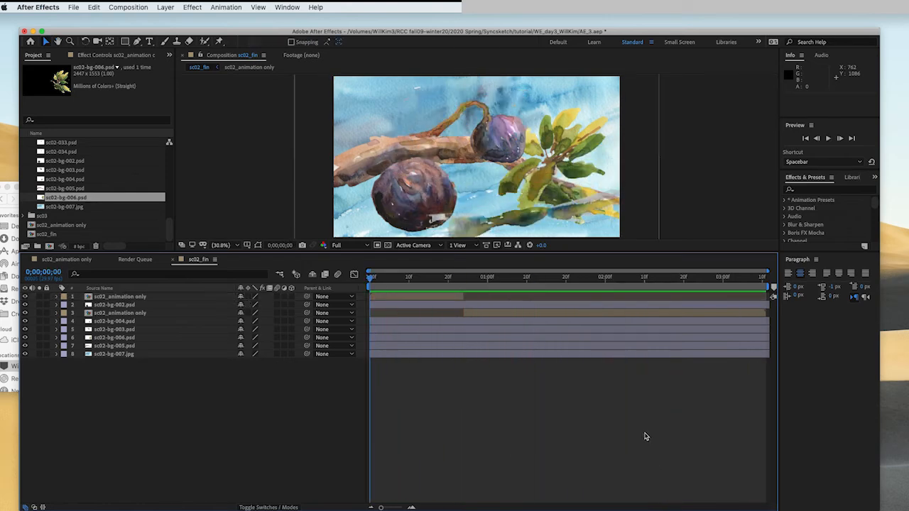
- Browse the footage files inside the sc03 folder of the project
{"action": "left_click", "coordinate": [32, 182]}
{"action": "scroll", "coordinate": [32, 183], "scroll_direction": "up", "scroll_amount": 10}
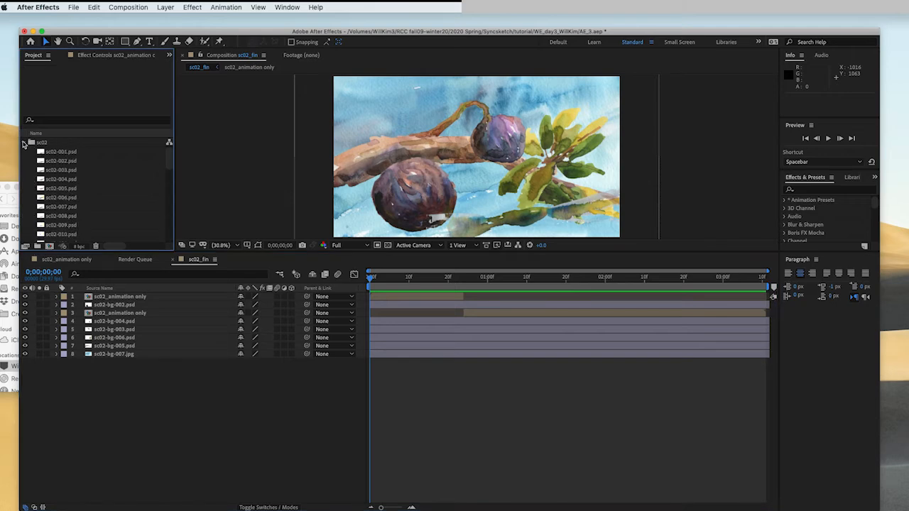
{"action": "left_click", "coordinate": [24, 143]}
{"action": "left_click", "coordinate": [24, 152]}
{"action": "left_click", "coordinate": [71, 152]}
{"action": "left_click", "coordinate": [69, 170]}
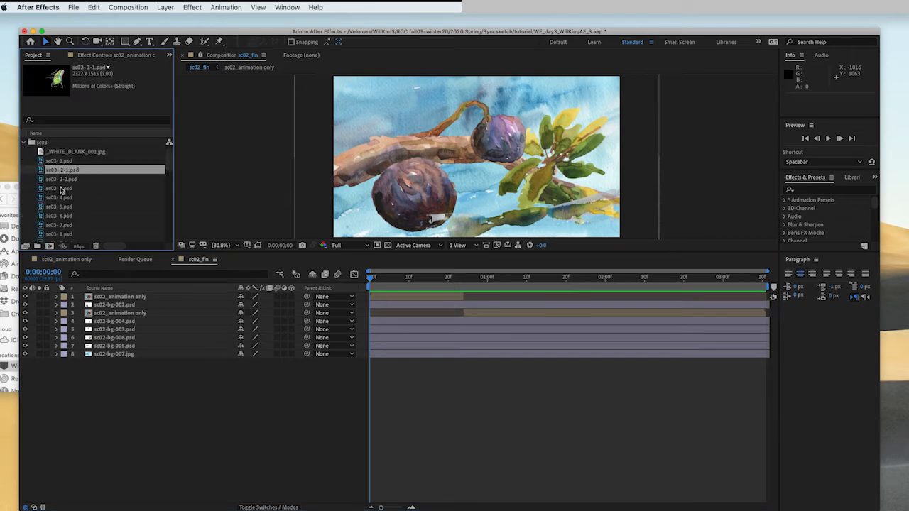
{"action": "left_click", "coordinate": [63, 198]}
{"action": "scroll", "coordinate": [64, 224], "scroll_direction": "down", "scroll_amount": 8}
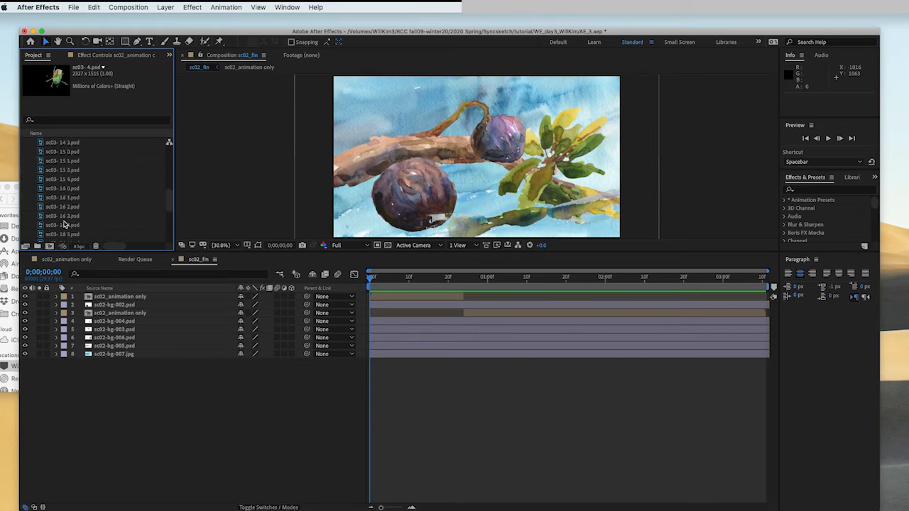
{"action": "left_click", "coordinate": [65, 198]}
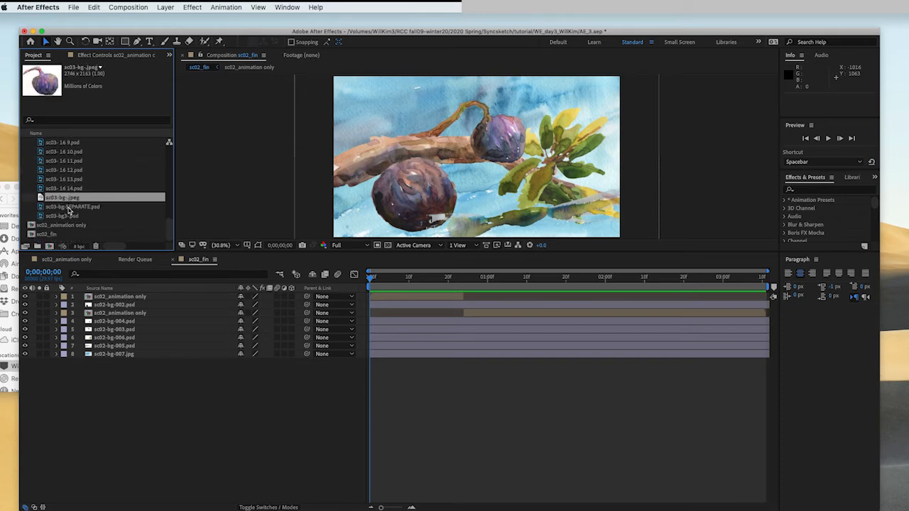
{"action": "left_click", "coordinate": [69, 206]}
{"action": "left_click", "coordinate": [69, 216]}
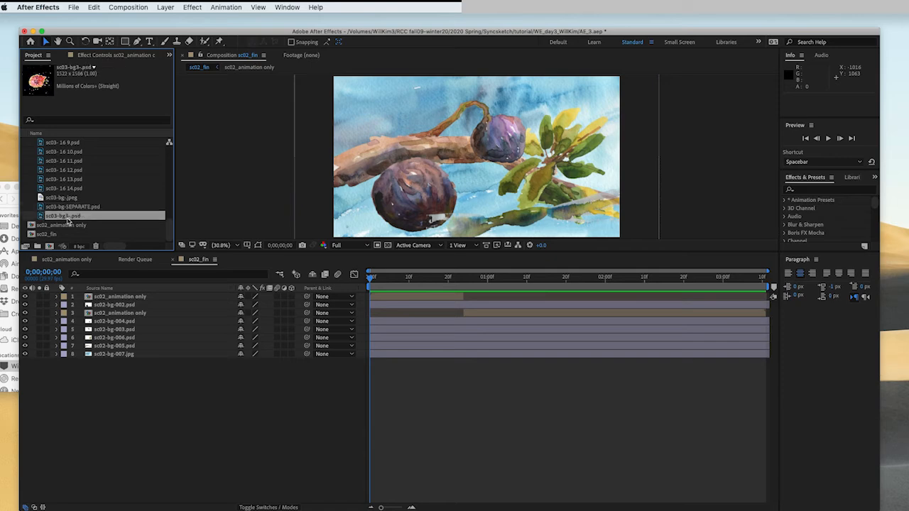
{"action": "left_click", "coordinate": [79, 206]}
{"action": "left_click", "coordinate": [70, 197]}
{"action": "left_click", "coordinate": [68, 206]}
{"action": "left_click", "coordinate": [71, 198]}
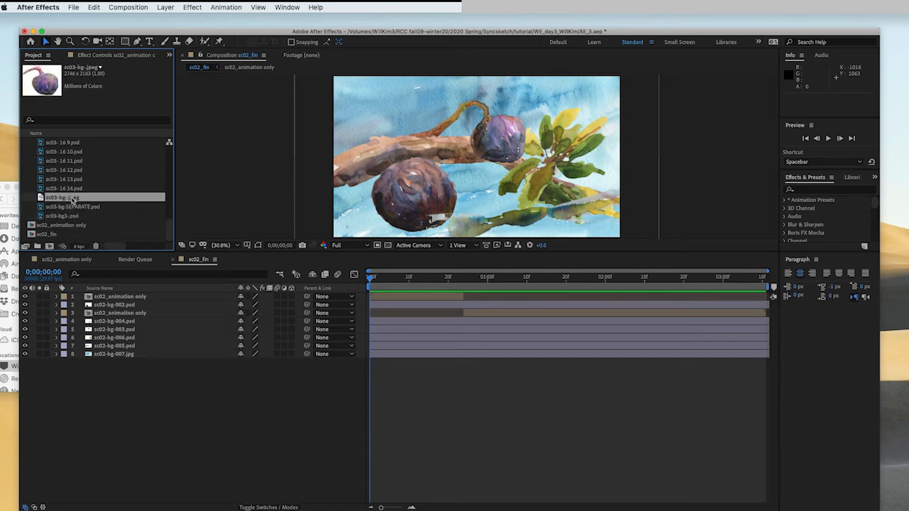
{"action": "left_click", "coordinate": [72, 206]}
{"action": "scroll", "coordinate": [71, 208], "scroll_direction": "up", "scroll_amount": 10}
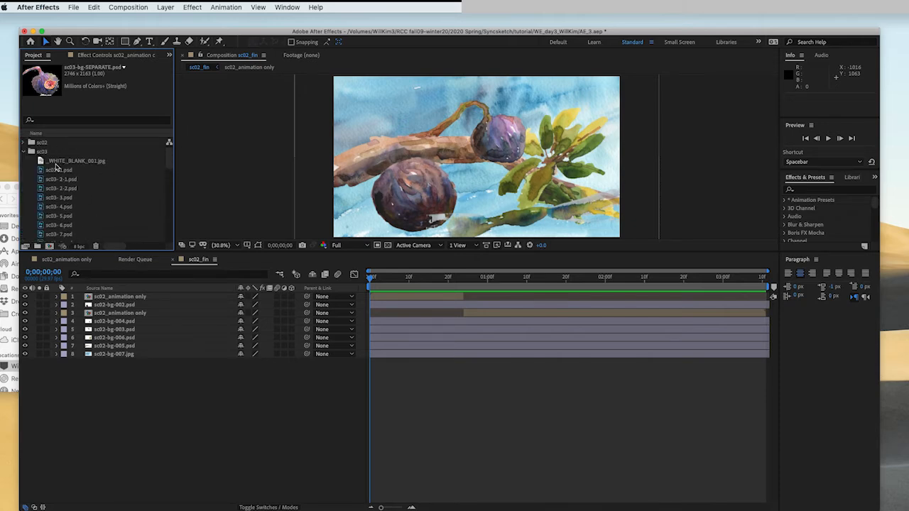
{"action": "left_click", "coordinate": [22, 152]}
{"action": "left_click", "coordinate": [62, 215]}
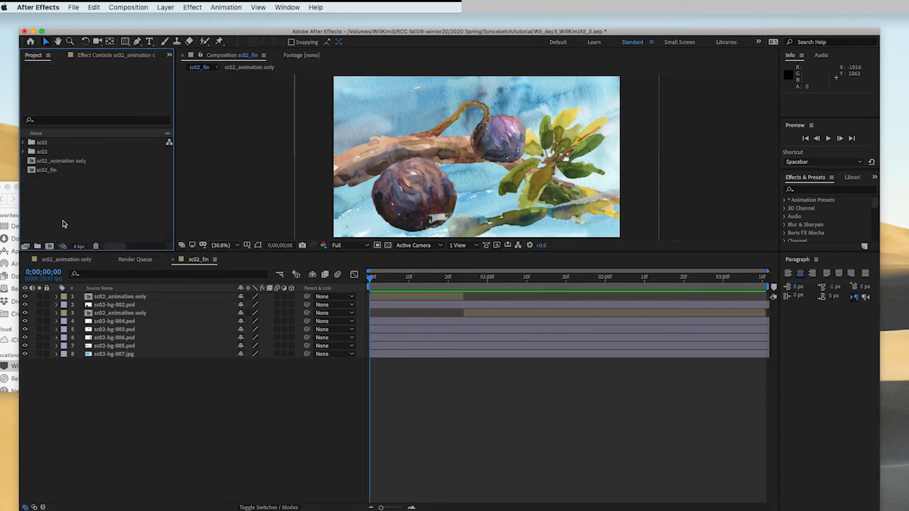
- Create a new composition named sc03_animation only with the default settings
{"action": "left_click", "coordinate": [49, 246]}
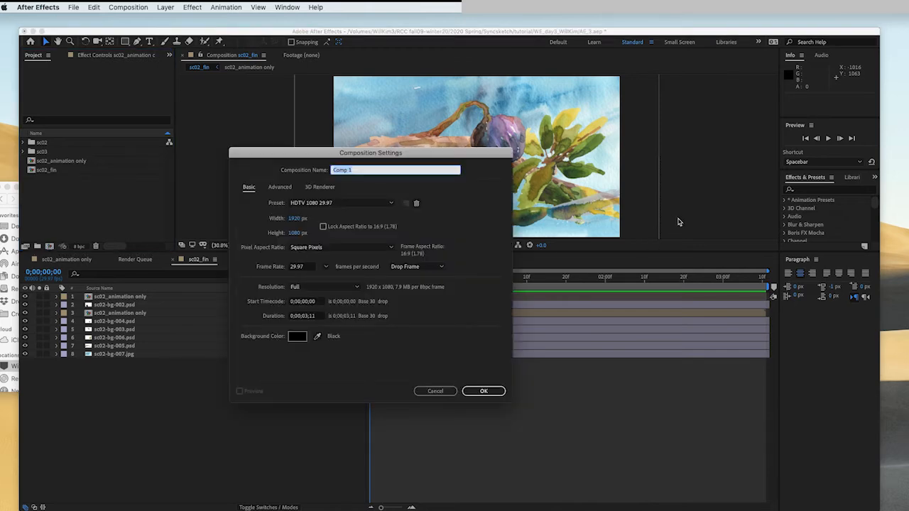
{"action": "type", "text": "sc03_animation only"}
{"action": "key", "text": "Return"}
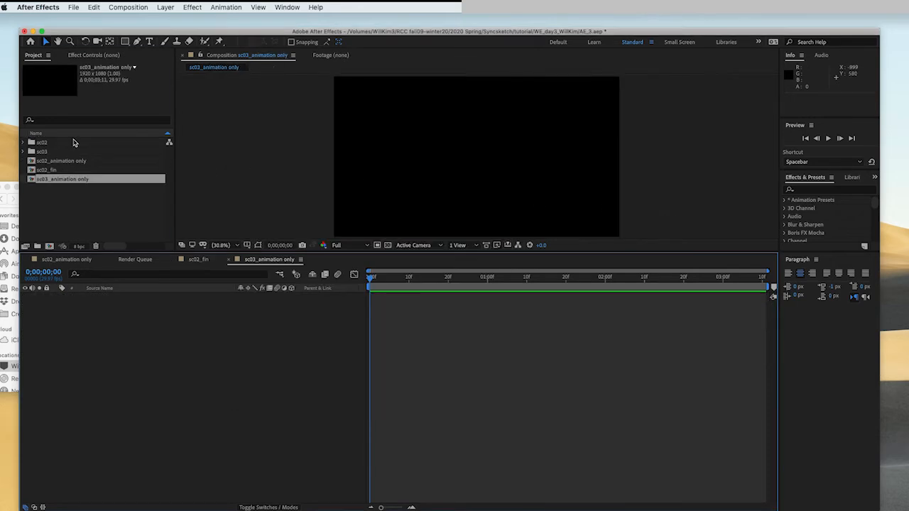
- Add all sc03 frame files from sc03- 1.psd through sc03- 16 14.psd as layers in sc03_animation only
{"action": "left_click", "coordinate": [24, 152]}
{"action": "left_click", "coordinate": [64, 164]}
{"action": "scroll", "coordinate": [80, 196], "scroll_direction": "down", "scroll_amount": 10}
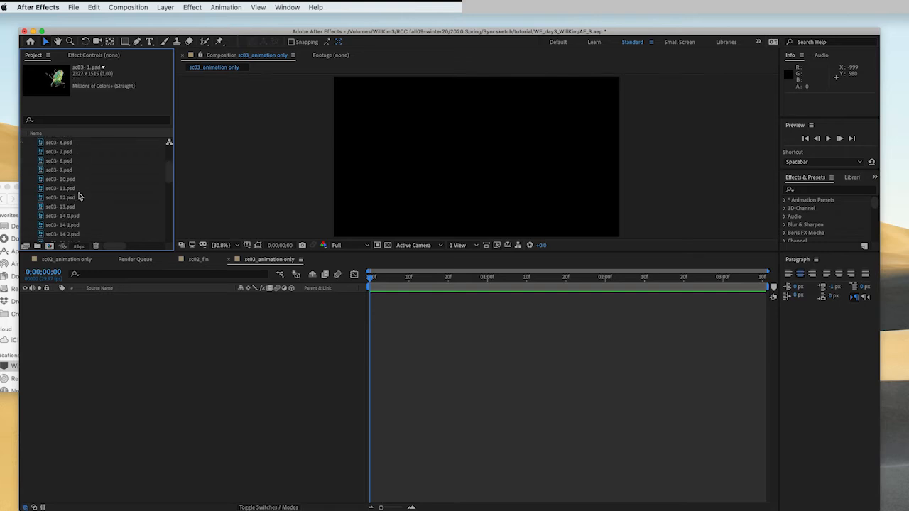
{"action": "scroll", "coordinate": [79, 197], "scroll_direction": "down", "scroll_amount": 5}
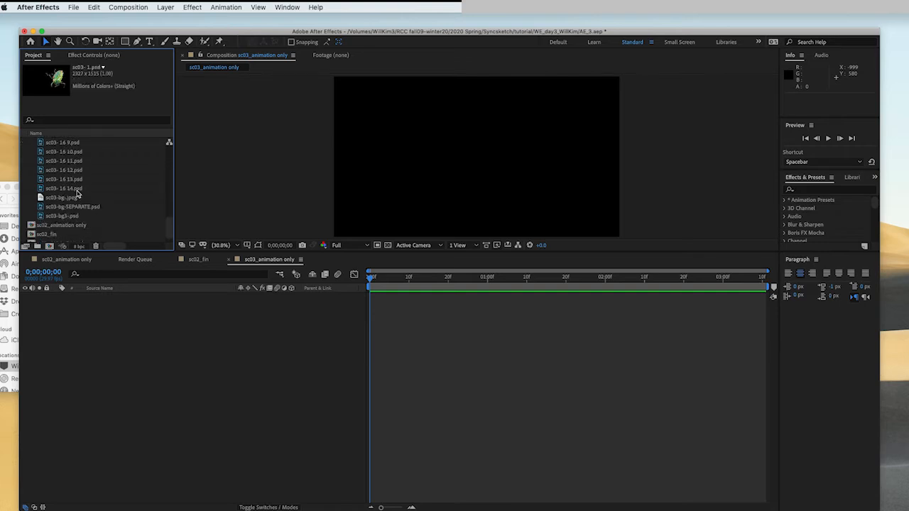
{"action": "left_click", "coordinate": [89, 189], "text": "shift"}
{"action": "scroll", "coordinate": [67, 169], "scroll_direction": "down", "scroll_amount": 1}
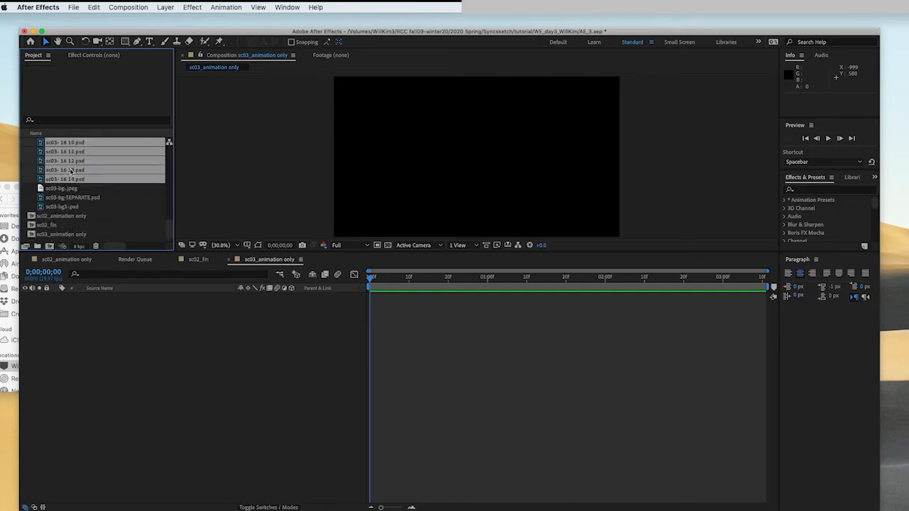
{"action": "left_click_drag", "start_coordinate": [71, 159], "coordinate": [162, 396]}
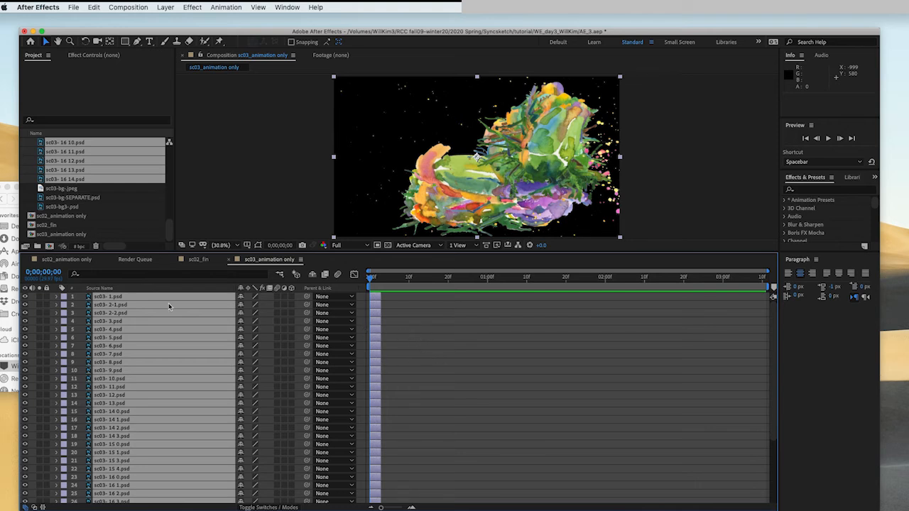
- Select all 37 layers in sc03_animation only and sequence them end to end with Sequence Layers, without overlap
{"action": "key", "text": "super+shift+a"}
{"action": "left_click", "coordinate": [110, 298]}
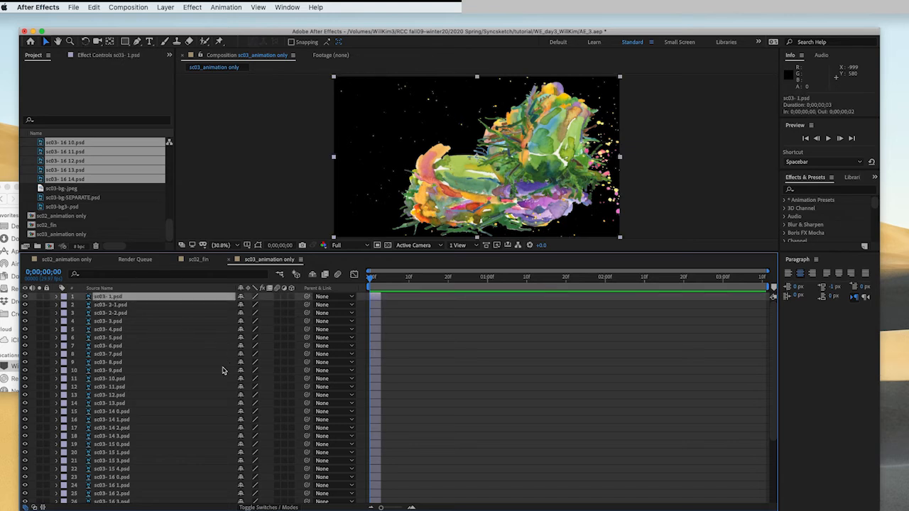
{"action": "scroll", "coordinate": [152, 439], "scroll_direction": "down", "scroll_amount": 4}
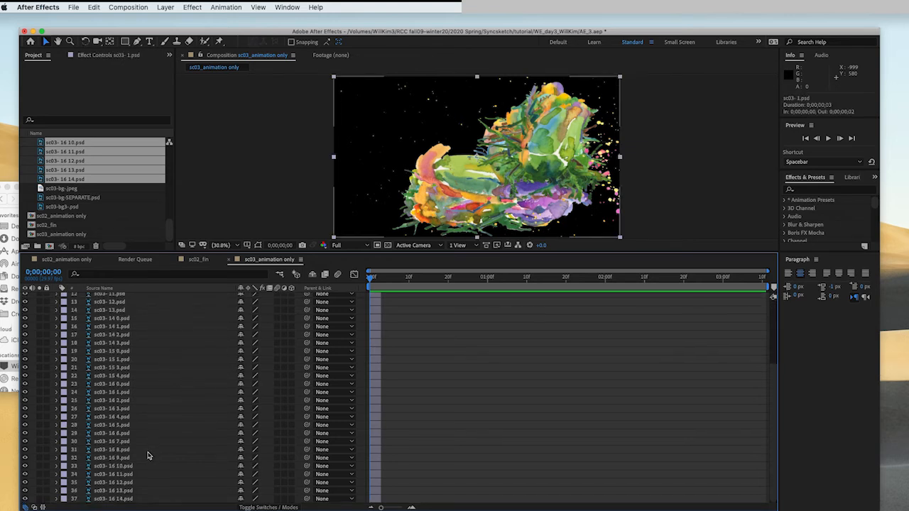
{"action": "left_click", "coordinate": [124, 500], "text": "shift"}
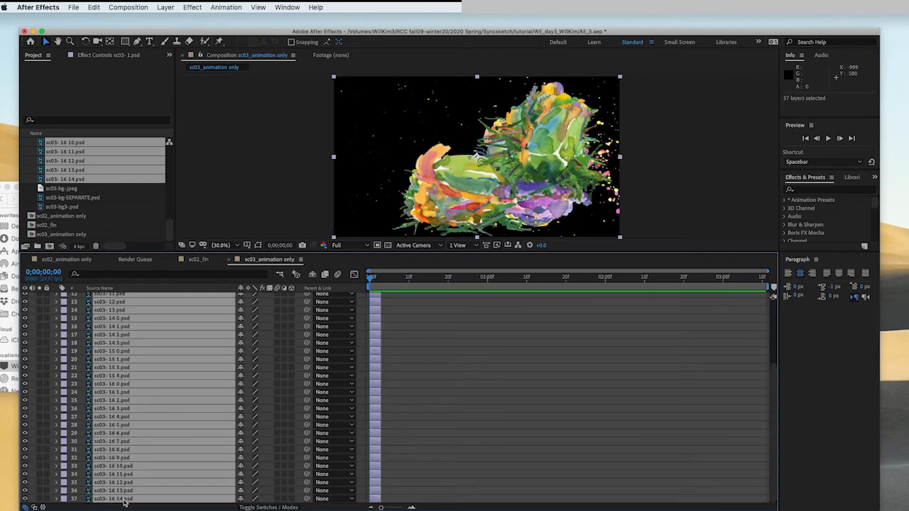
{"action": "right_click", "coordinate": [158, 381]}
{"action": "mouse_move", "coordinate": [163, 414]}
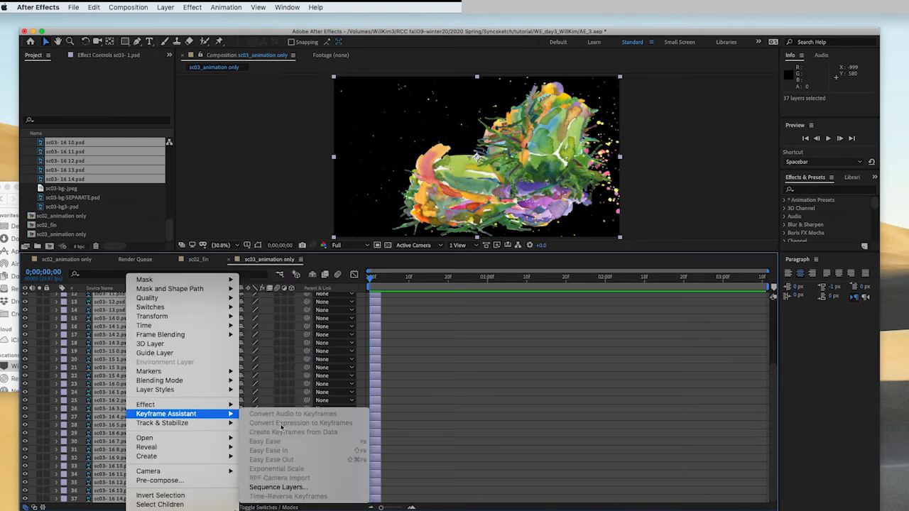
{"action": "left_click", "coordinate": [298, 490]}
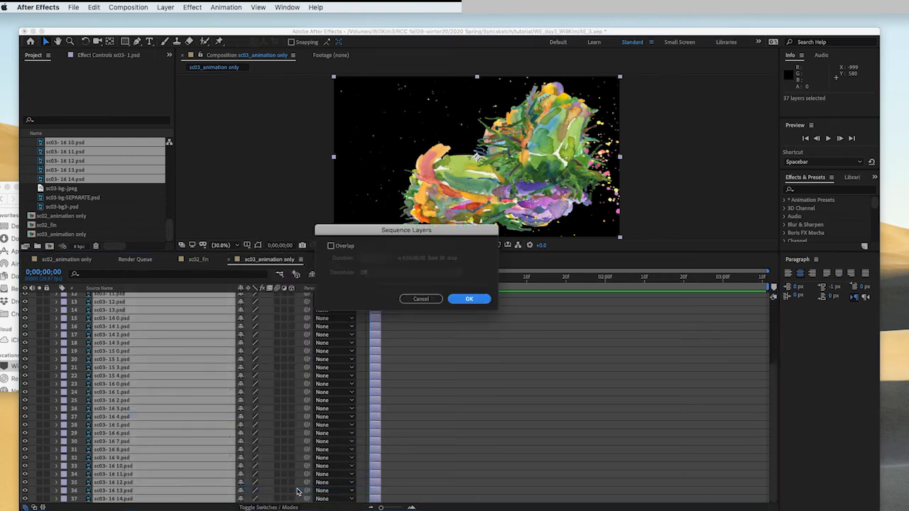
{"action": "left_click", "coordinate": [479, 302]}
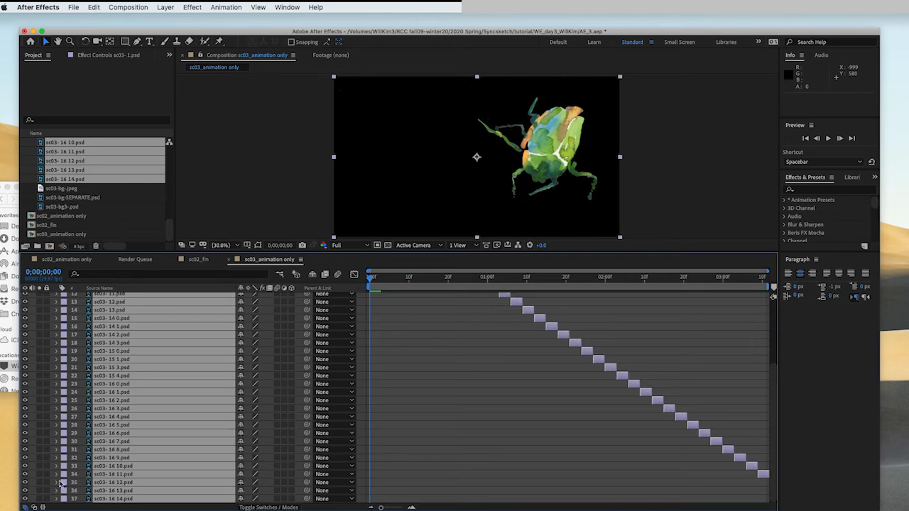
- Set the sc03_animation only composition duration to 0;00;03;20
{"action": "key", "text": "F2"}
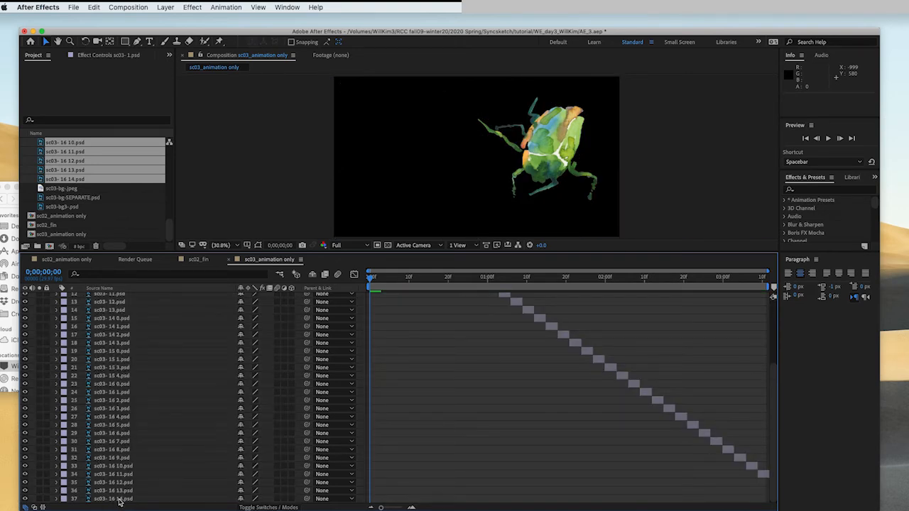
{"action": "left_click", "coordinate": [119, 500]}
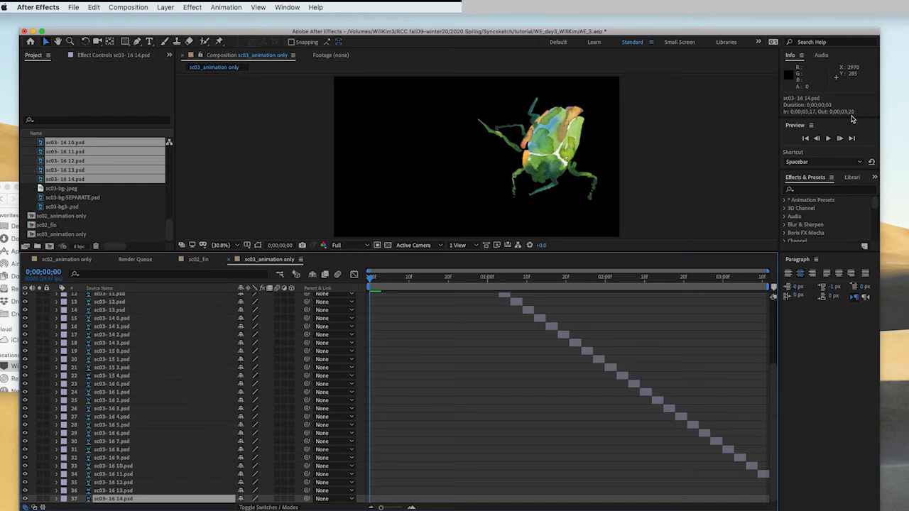
{"action": "left_click", "coordinate": [132, 7]}
{"action": "left_click", "coordinate": [149, 32]}
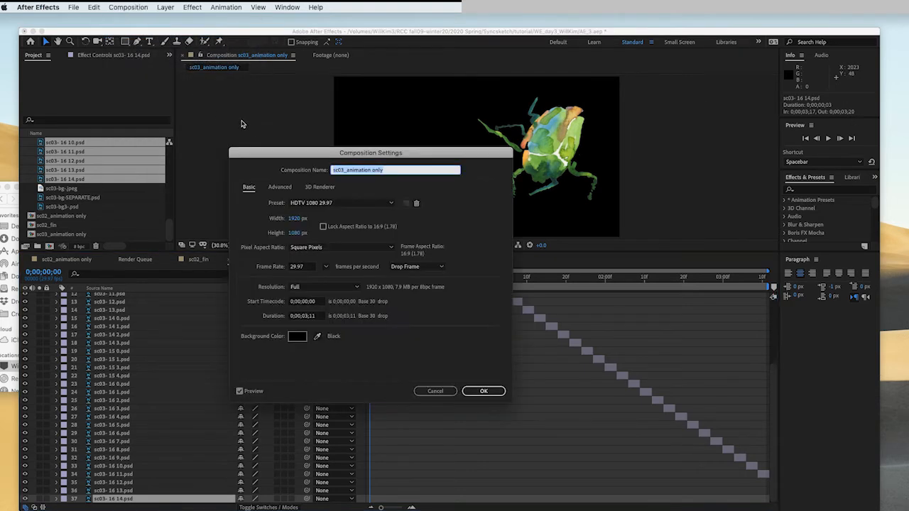
{"action": "left_click", "coordinate": [312, 318]}
{"action": "key", "text": "BackSpace"}
{"action": "type", "text": "20"}
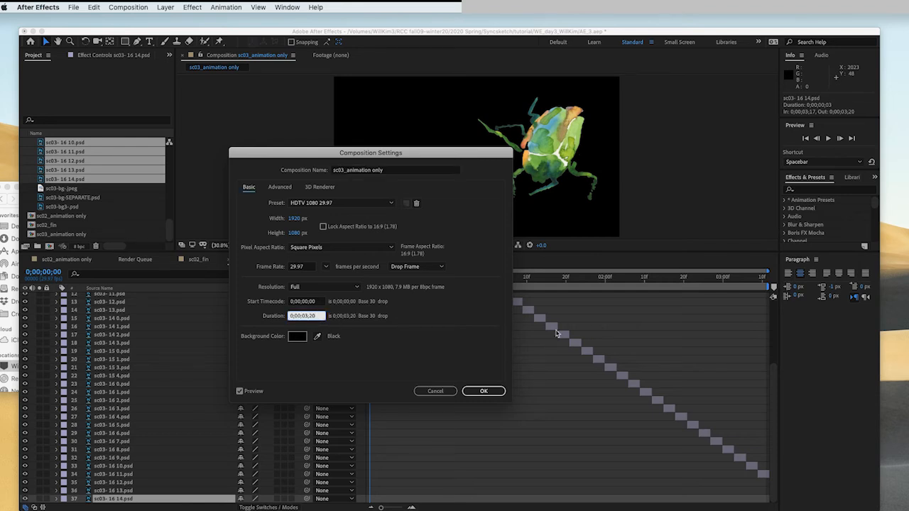
{"action": "left_click", "coordinate": [482, 391]}
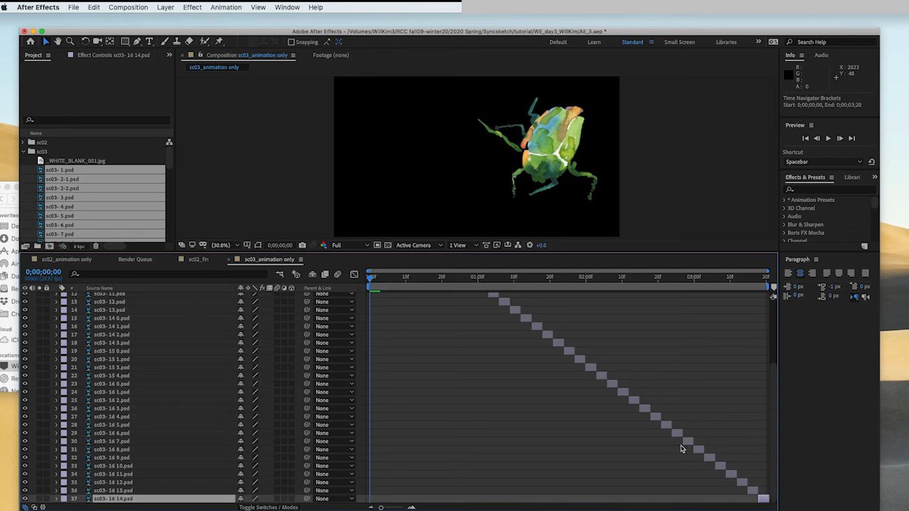
- Scrub and play back the sequenced animation to review the timing across the timeline
{"action": "left_click", "coordinate": [760, 280]}
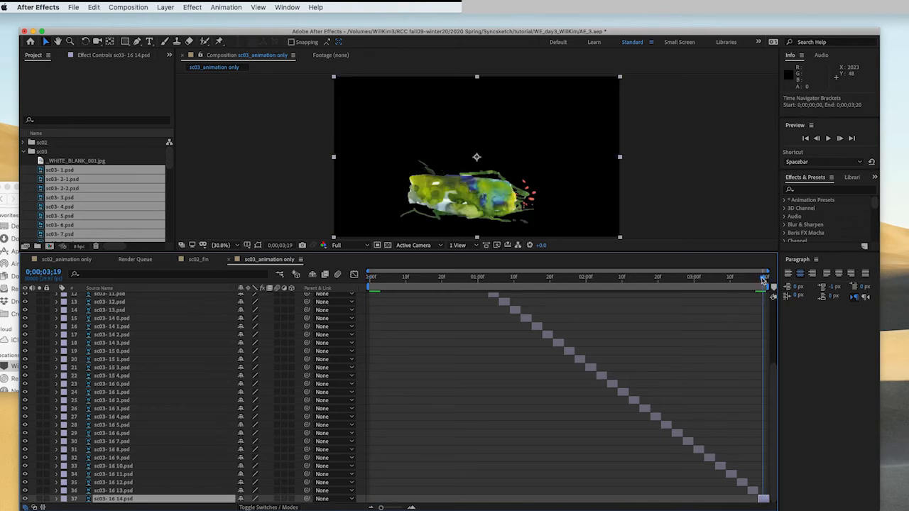
{"action": "left_click_drag", "start_coordinate": [763, 281], "coordinate": [571, 290]}
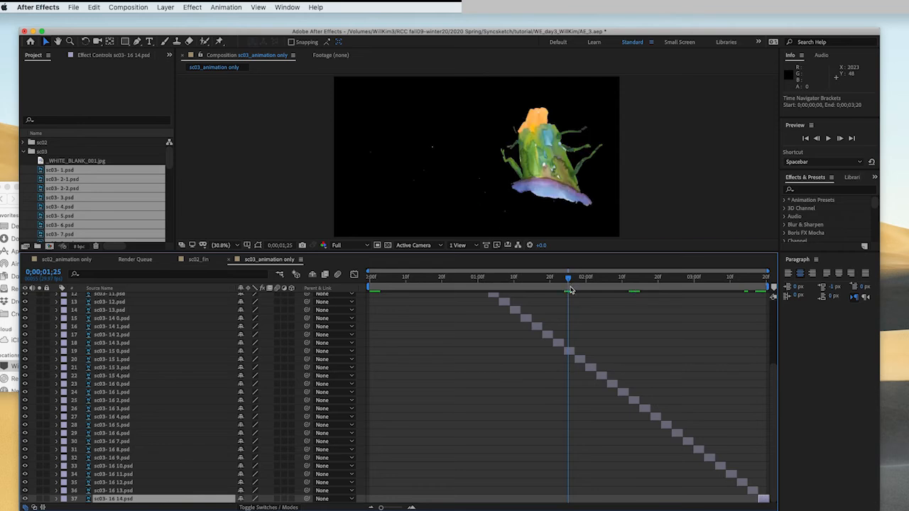
{"action": "scroll", "coordinate": [570, 289], "scroll_direction": "up", "scroll_amount": 8}
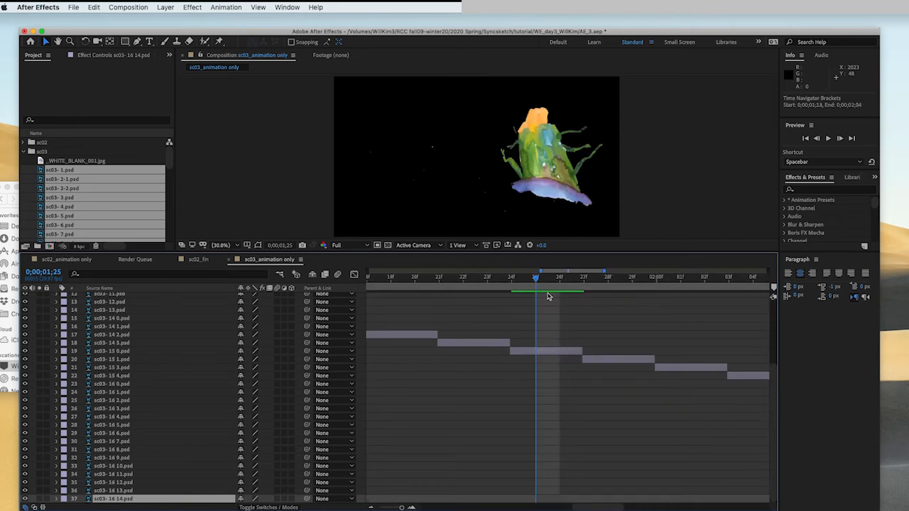
{"action": "scroll", "coordinate": [540, 324], "scroll_direction": "down", "scroll_amount": 8}
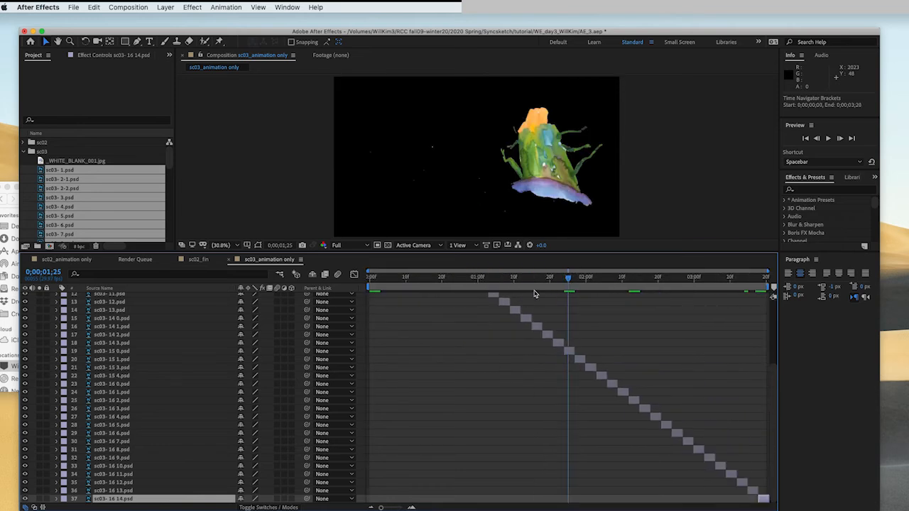
{"action": "scroll", "coordinate": [534, 293], "scroll_direction": "up", "scroll_amount": 3}
{"action": "scroll", "coordinate": [535, 292], "scroll_direction": "down", "scroll_amount": 3}
{"action": "key", "text": "Home"}
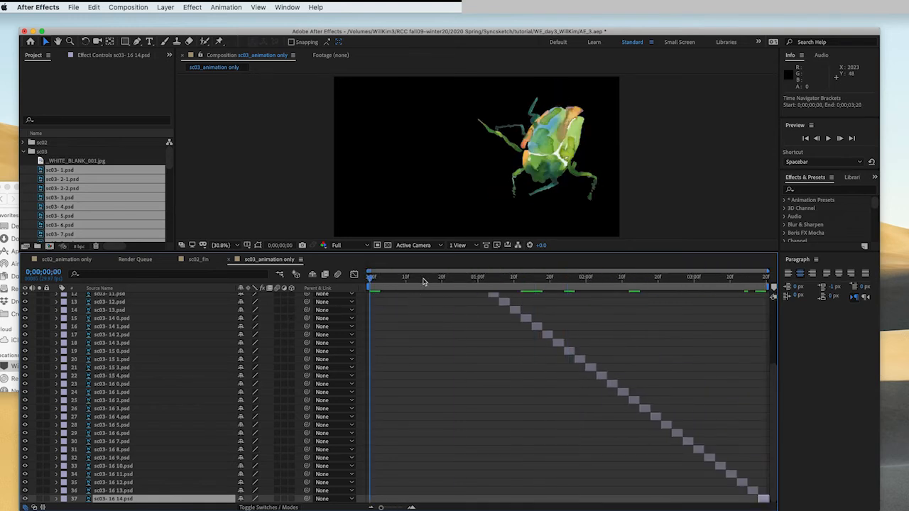
{"action": "key", "text": "space"}
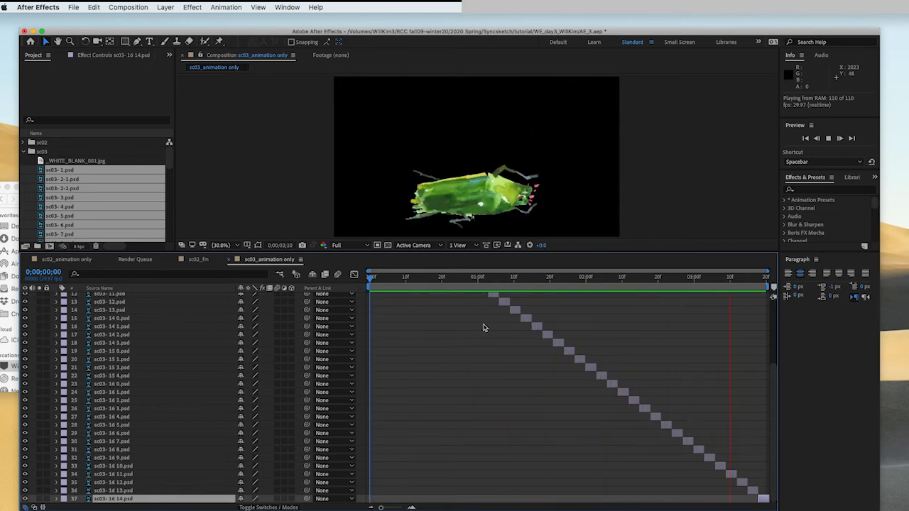
{"action": "left_click_drag", "start_coordinate": [736, 280], "coordinate": [707, 304]}
{"action": "key", "text": "space"}
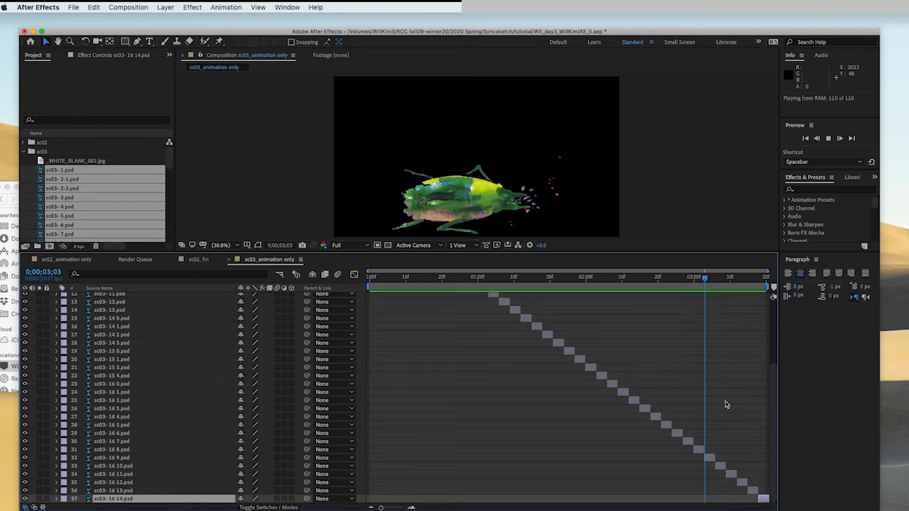
- Copy the last six layers, sc03- 16 9.psd through sc03- 16 14.psd, and paste duplicates of them
{"action": "left_click", "coordinate": [712, 463]}
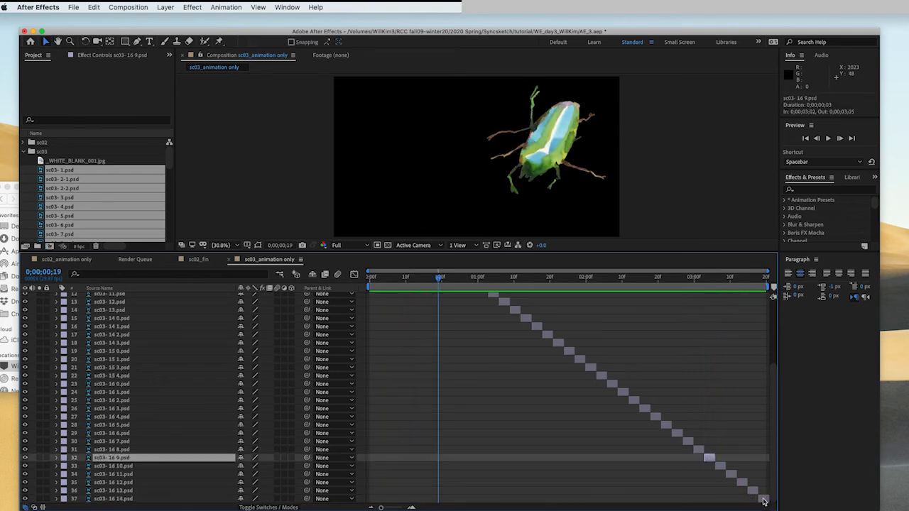
{"action": "left_click", "coordinate": [764, 499], "text": "shift"}
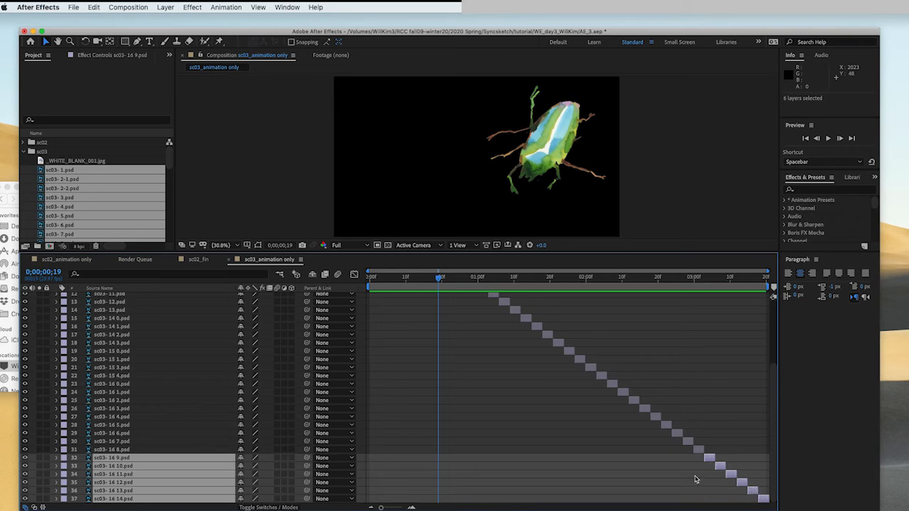
{"action": "key", "text": "cmd+c"}
{"action": "key", "text": "super+v"}
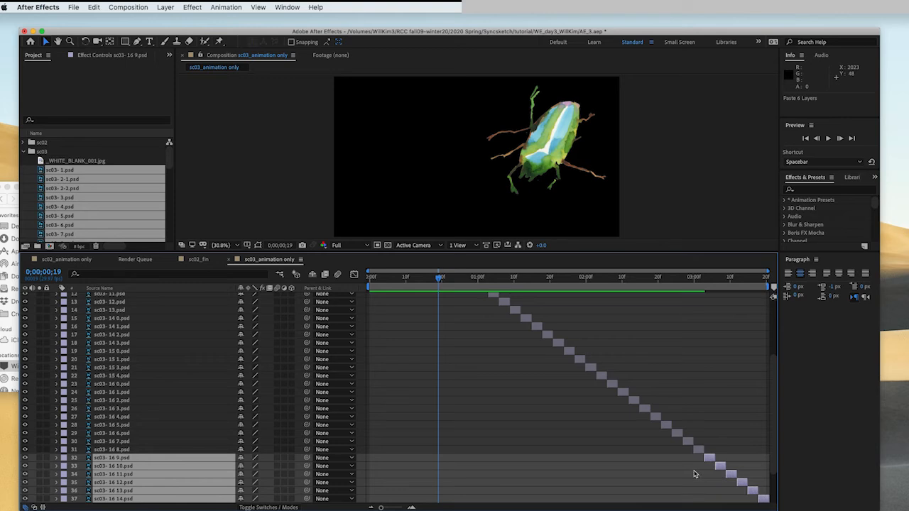
- Select all 55 layers and sequence them end to end again with Sequence Layers, without overlap
{"action": "scroll", "coordinate": [284, 398], "scroll_direction": "up", "scroll_amount": 5}
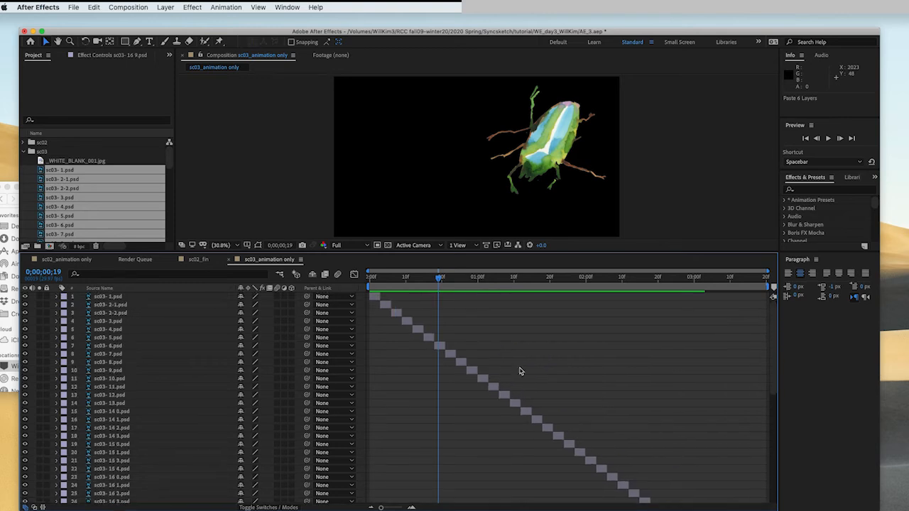
{"action": "left_click", "coordinate": [99, 298]}
{"action": "scroll", "coordinate": [114, 426], "scroll_direction": "down", "scroll_amount": 12}
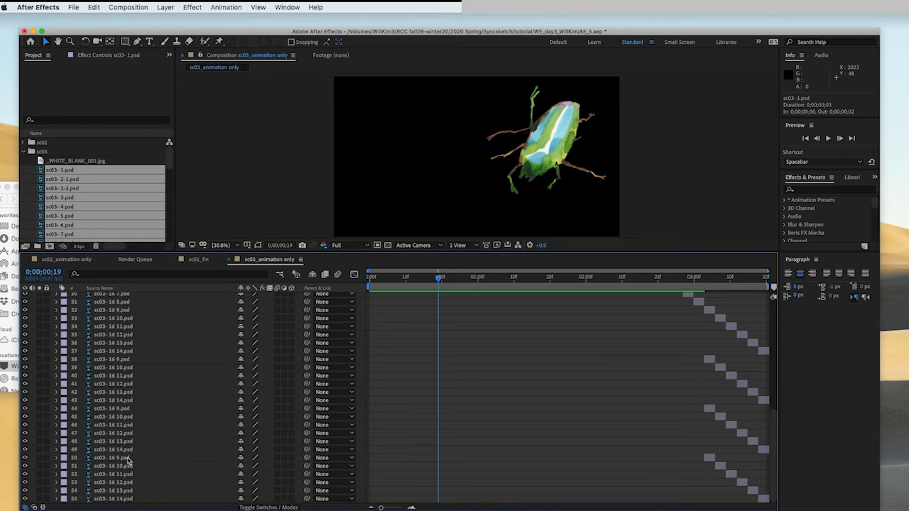
{"action": "left_click", "coordinate": [116, 500], "text": "shift"}
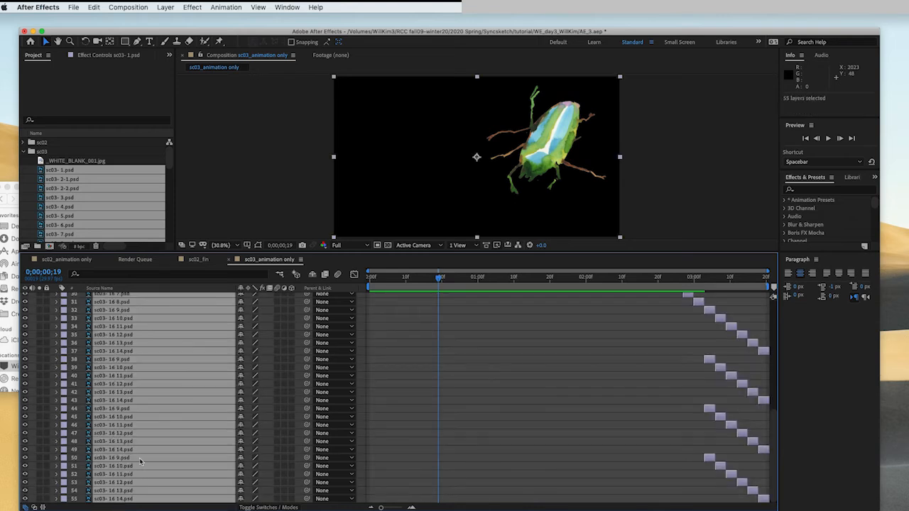
{"action": "right_click", "coordinate": [141, 388]}
{"action": "mouse_move", "coordinate": [211, 416]}
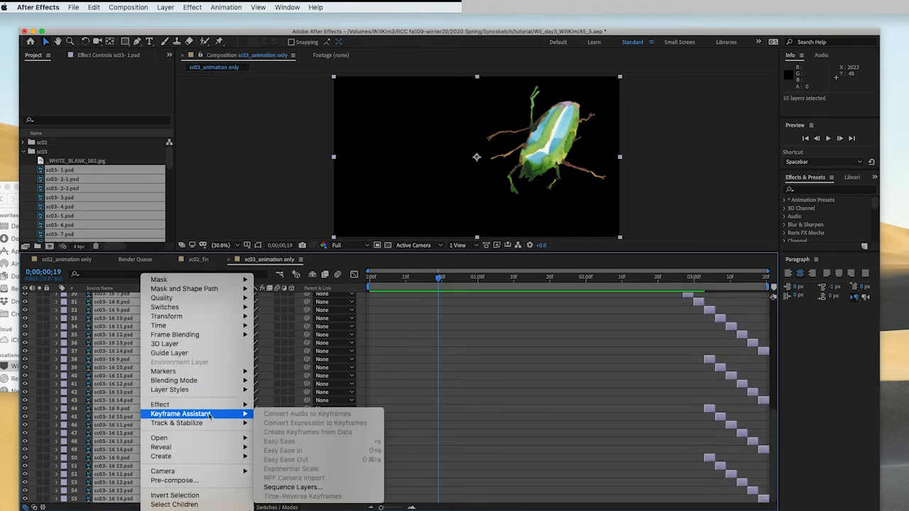
{"action": "left_click", "coordinate": [313, 488]}
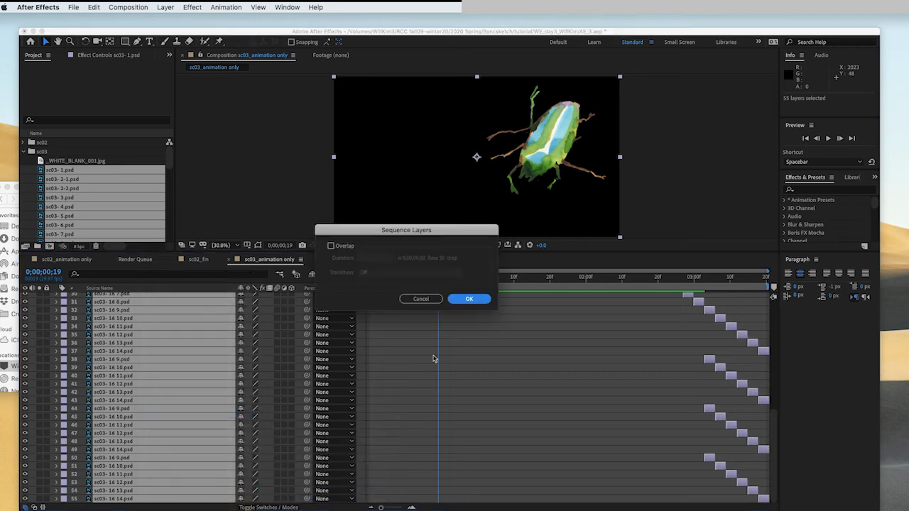
{"action": "left_click", "coordinate": [482, 302]}
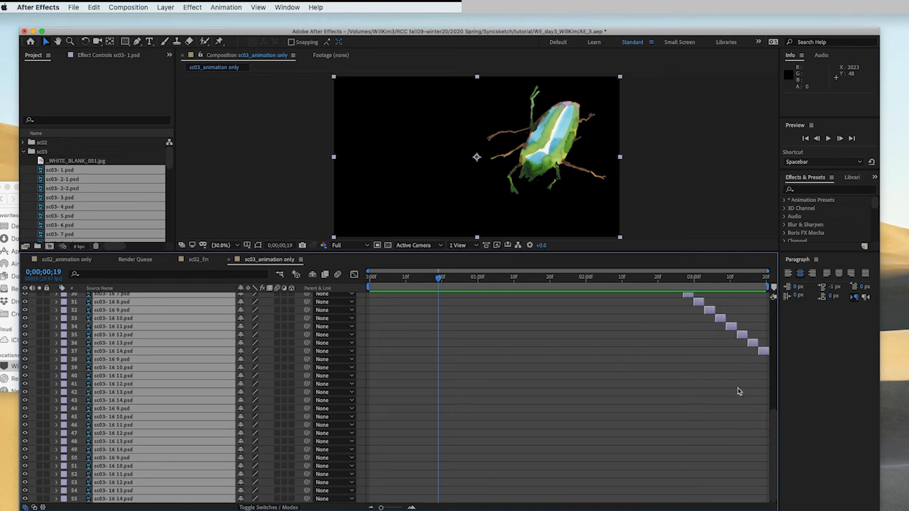
{"action": "left_click", "coordinate": [660, 426]}
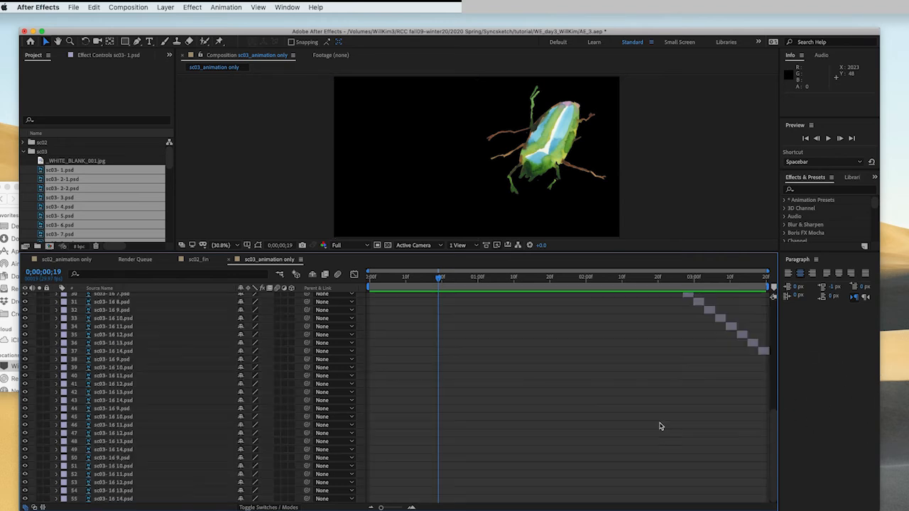
- Set the composition duration to 0;00;05;15
{"action": "left_click", "coordinate": [107, 499]}
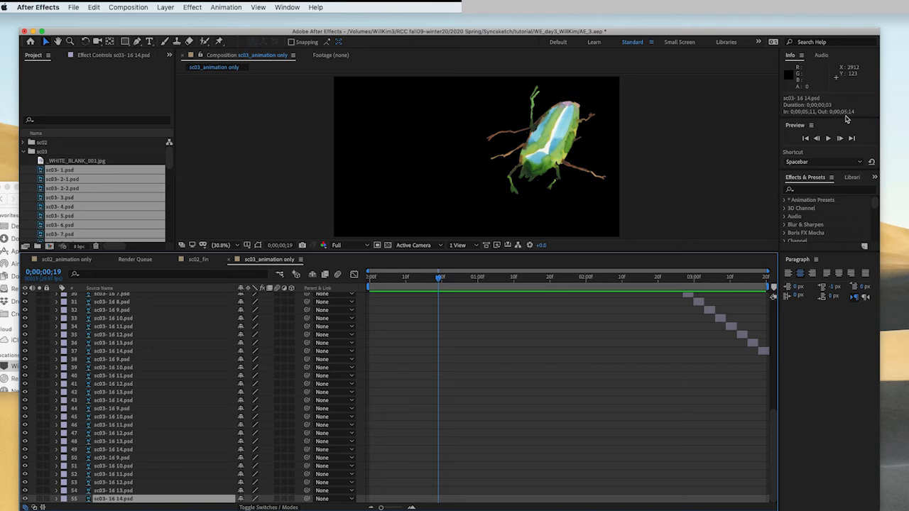
{"action": "left_click", "coordinate": [128, 7]}
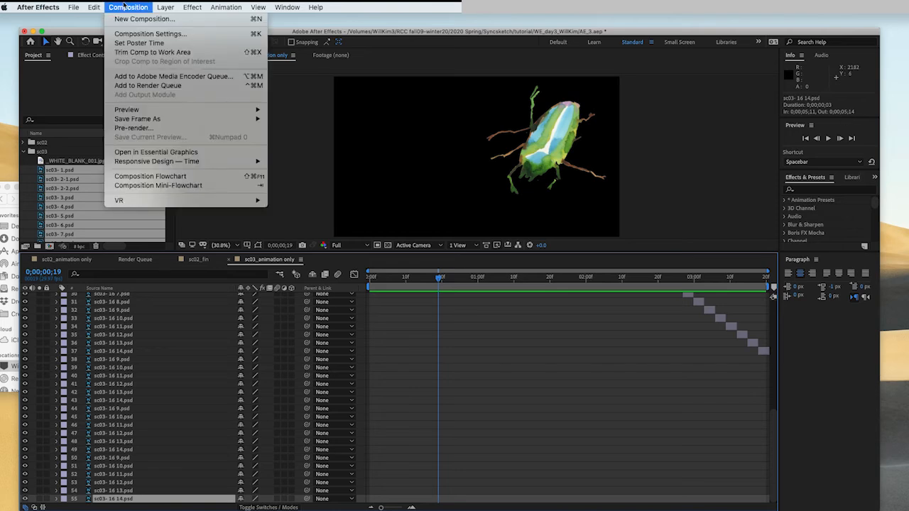
{"action": "left_click", "coordinate": [142, 34]}
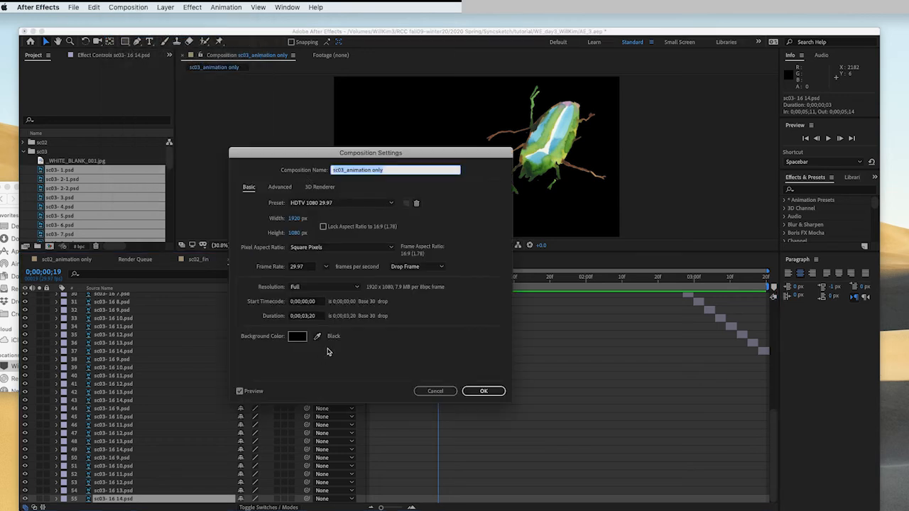
{"action": "left_click", "coordinate": [305, 316]}
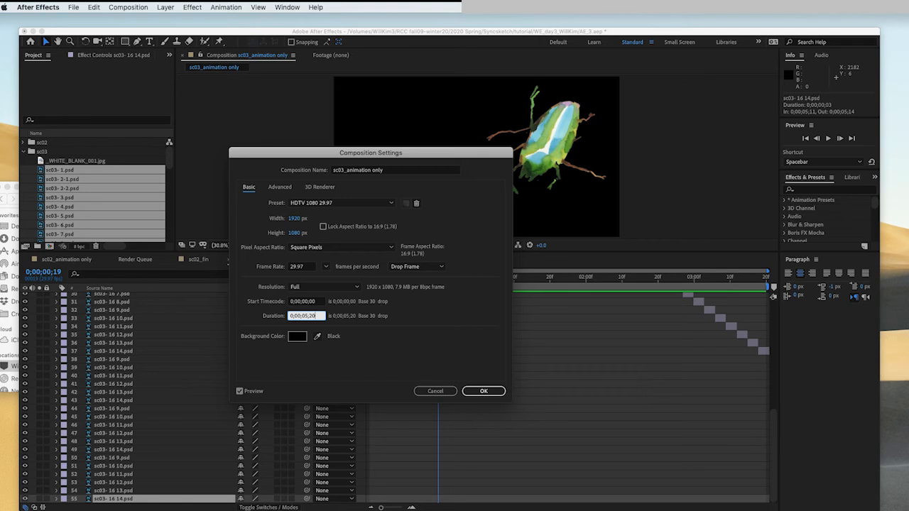
{"action": "type", "text": "0;00;05;15"}
{"action": "key", "text": "Return"}
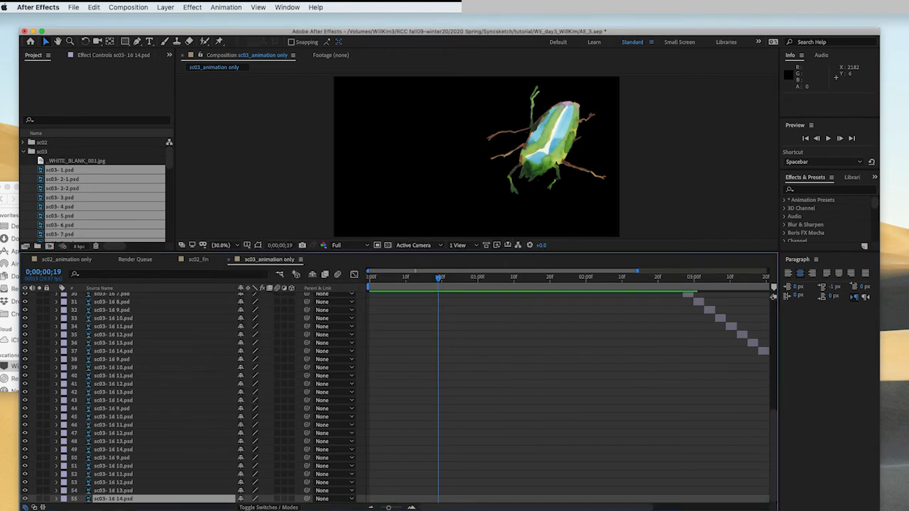
- Preview the extended animation, scrubbing the timeline to check the repeated ending frames
{"action": "left_click_drag", "start_coordinate": [739, 287], "coordinate": [607, 293]}
{"action": "key", "text": "space"}
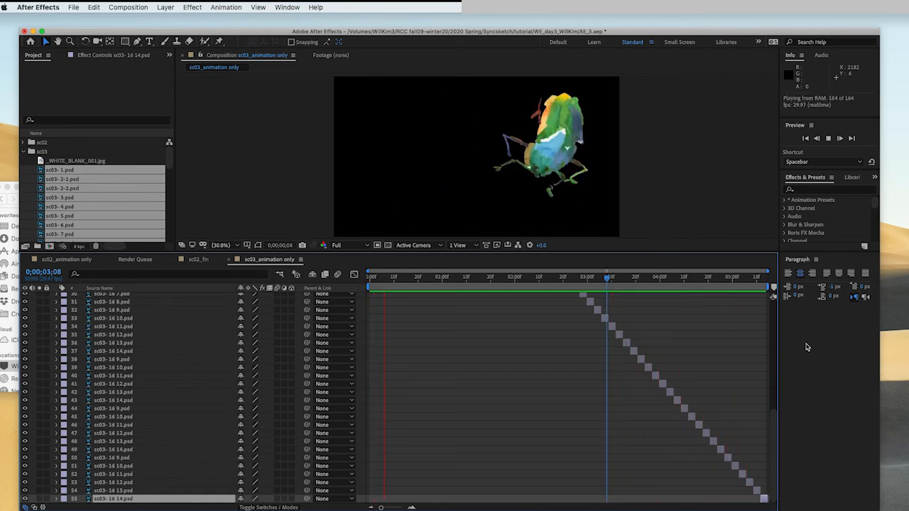
{"action": "left_click_drag", "start_coordinate": [649, 278], "coordinate": [554, 281]}
{"action": "key", "text": "space"}
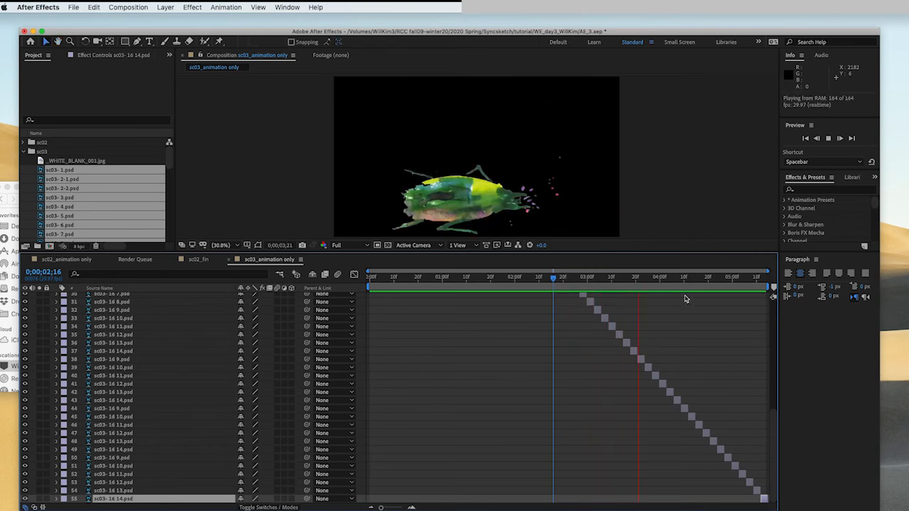
- Stop the preview, return to the start and scroll through the sequenced layers of sc03_animation only
{"action": "key", "text": "space"}
{"action": "left_click_drag", "start_coordinate": [658, 280], "coordinate": [274, 306]}
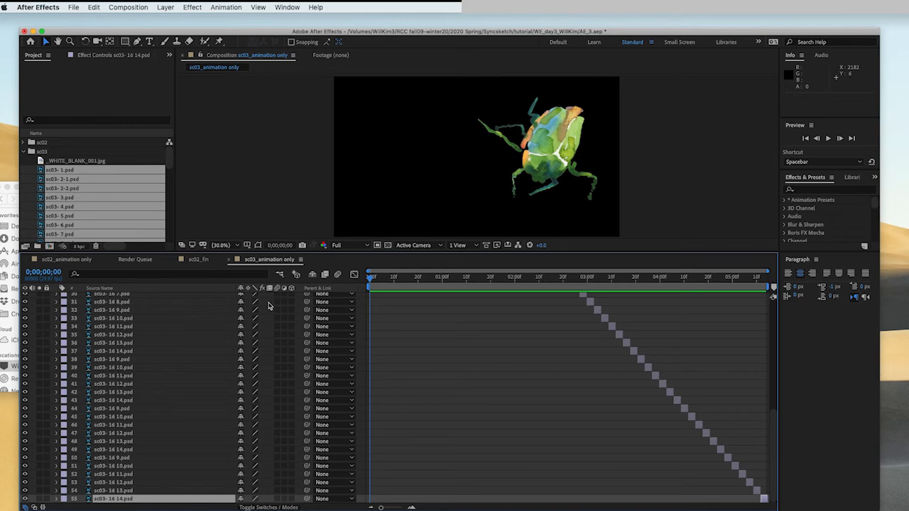
{"action": "scroll", "coordinate": [659, 380], "scroll_direction": "up", "scroll_amount": 10}
{"action": "scroll", "coordinate": [662, 379], "scroll_direction": "down", "scroll_amount": 10}
{"action": "scroll", "coordinate": [664, 374], "scroll_direction": "up", "scroll_amount": 10}
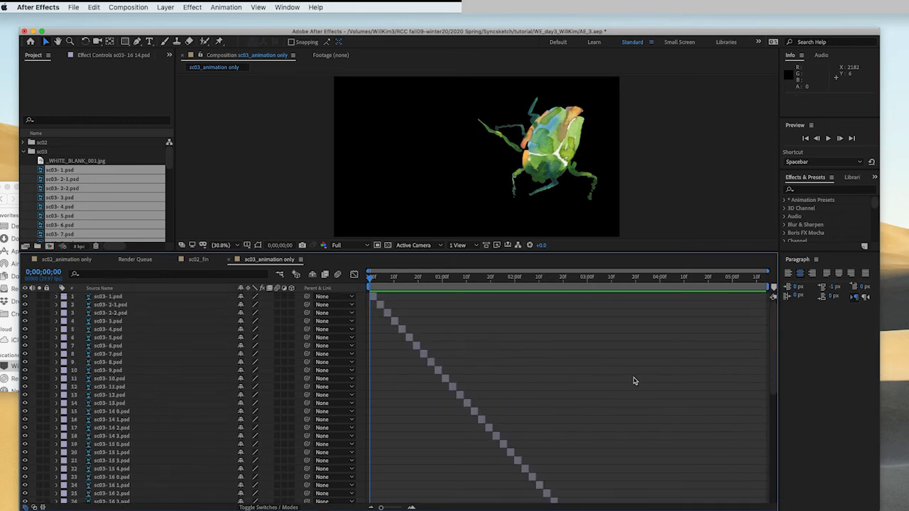
- Create a new 1920x1080 composition named sc03_fin
{"action": "left_click", "coordinate": [23, 151]}
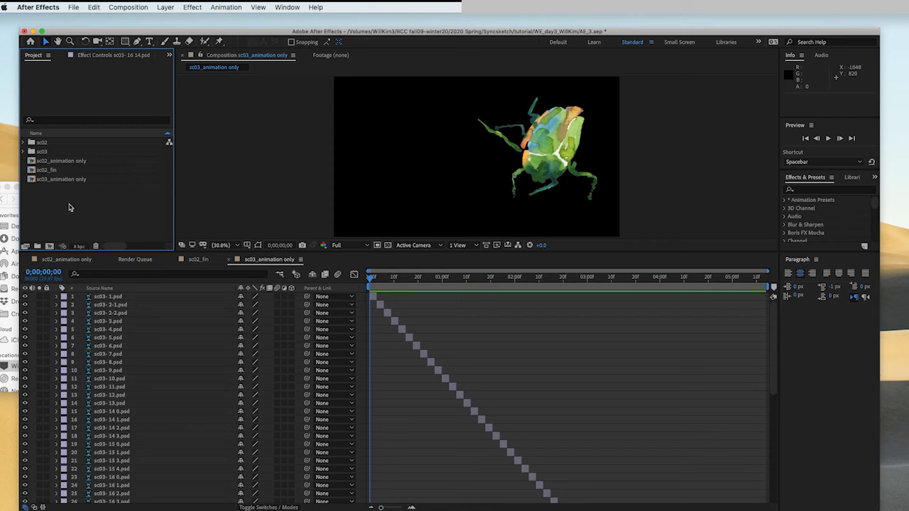
{"action": "left_click", "coordinate": [49, 246]}
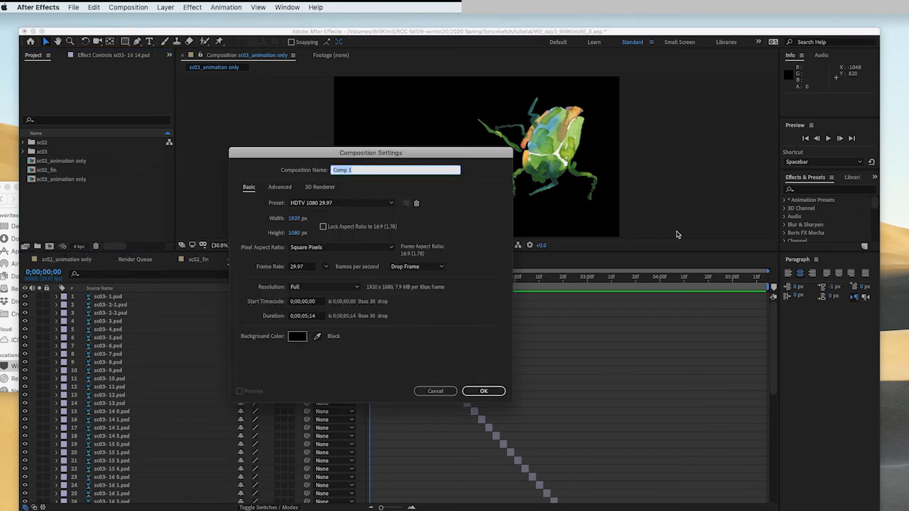
{"action": "type", "text": "sc03_fin"}
{"action": "left_click", "coordinate": [489, 393]}
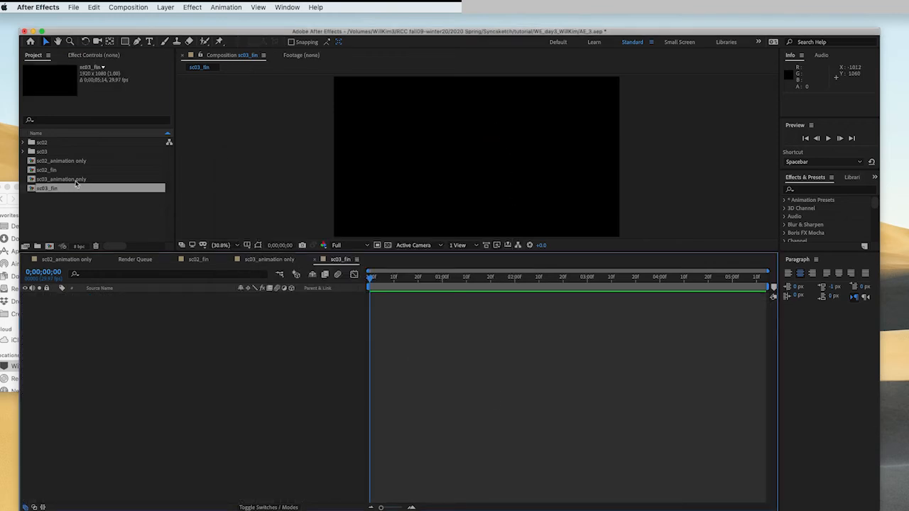
- Nest the sc03_animation only composition as a layer in sc03_fin
{"action": "left_click_drag", "start_coordinate": [69, 182], "coordinate": [97, 345]}
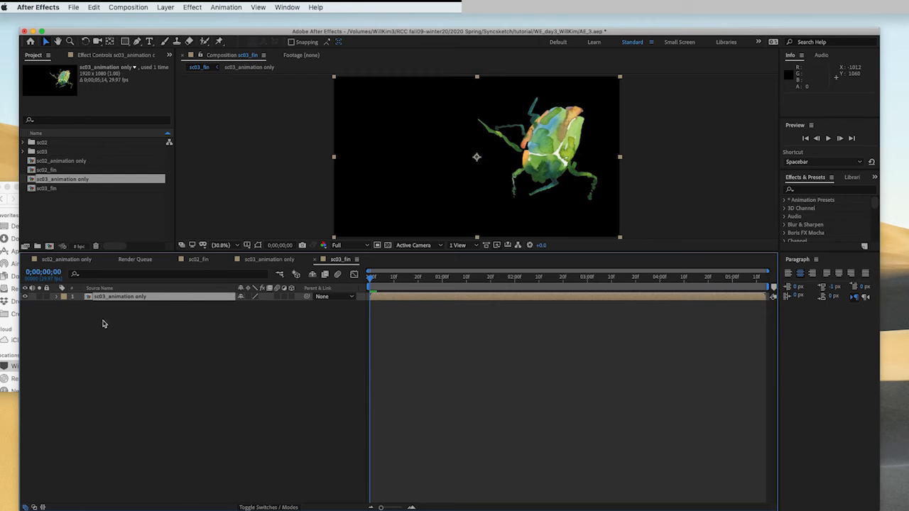
{"action": "left_click", "coordinate": [23, 152]}
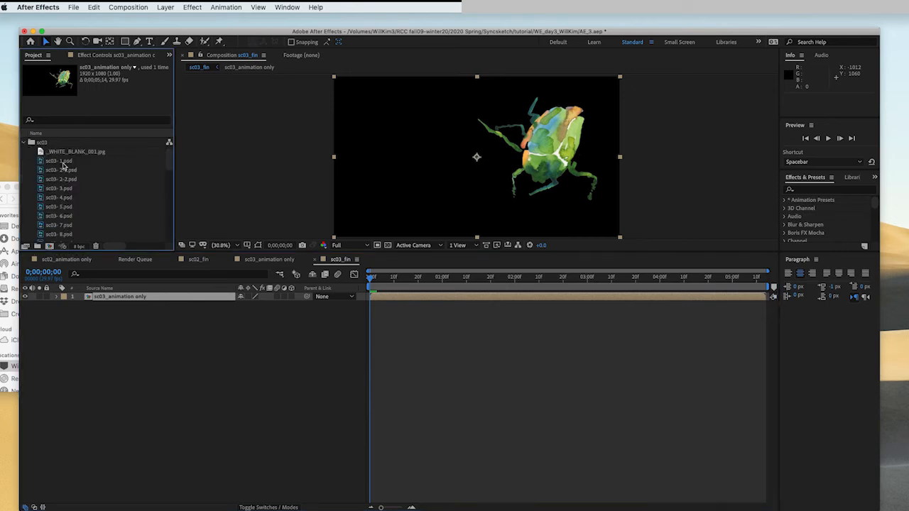
{"action": "scroll", "coordinate": [80, 210], "scroll_direction": "down", "scroll_amount": 5}
{"action": "scroll", "coordinate": [81, 211], "scroll_direction": "up", "scroll_amount": 3}
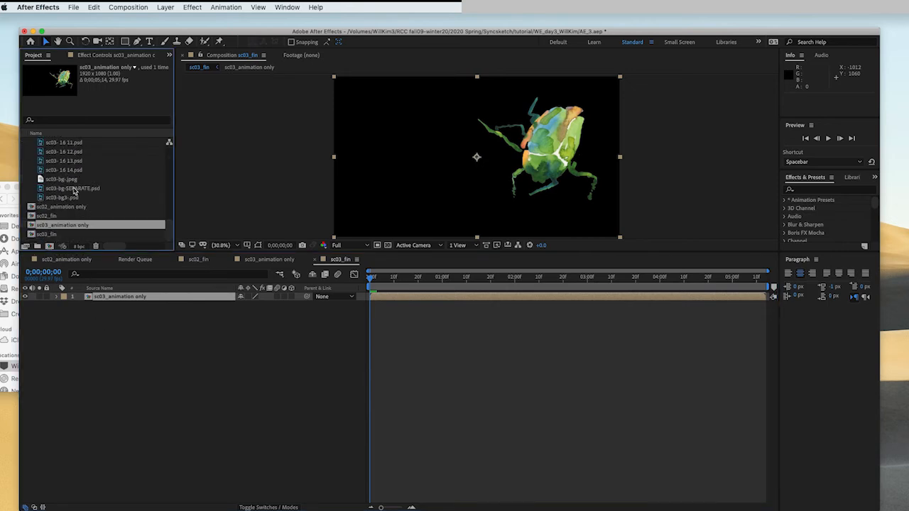
- Add sc03-bg-.jpeg as a background layer beneath the animation and scale it to 75%
{"action": "left_click", "coordinate": [71, 198]}
{"action": "scroll", "coordinate": [80, 200], "scroll_direction": "down", "scroll_amount": 5}
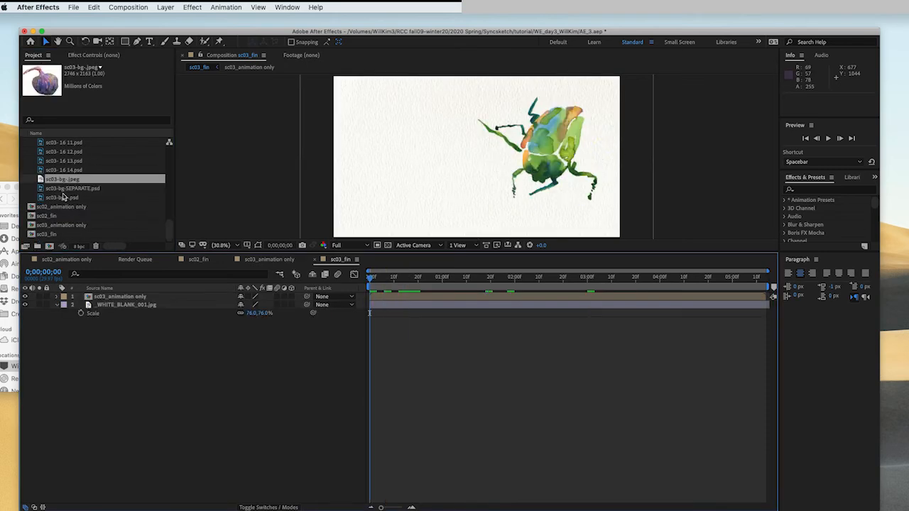
{"action": "left_click", "coordinate": [62, 188]}
{"action": "left_click", "coordinate": [59, 198]}
{"action": "left_click", "coordinate": [56, 179]}
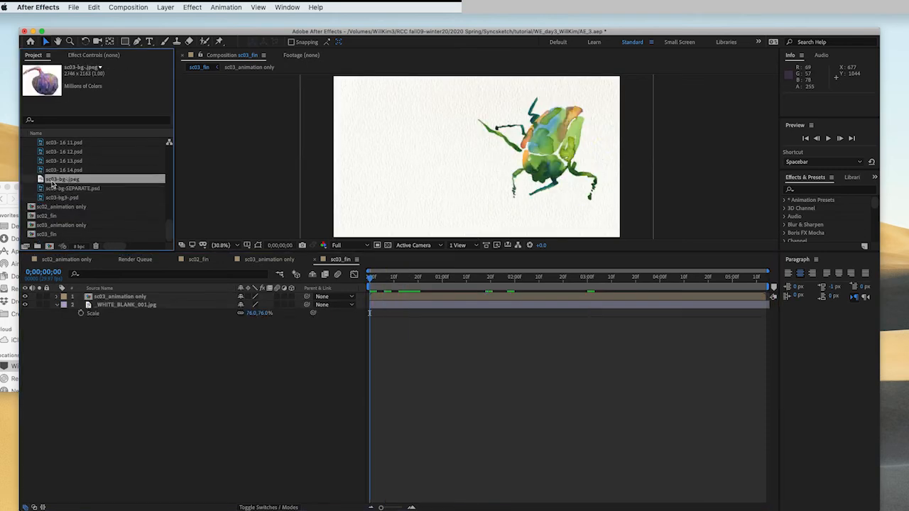
{"action": "left_click_drag", "start_coordinate": [64, 185], "coordinate": [153, 301]}
{"action": "key", "text": "s"}
{"action": "mouse_move", "coordinate": [258, 313]}
{"action": "left_mouse_down"}
{"action": "mouse_move", "coordinate": [236, 313]}
{"action": "mouse_move", "coordinate": [245, 313]}
{"action": "left_mouse_up"}
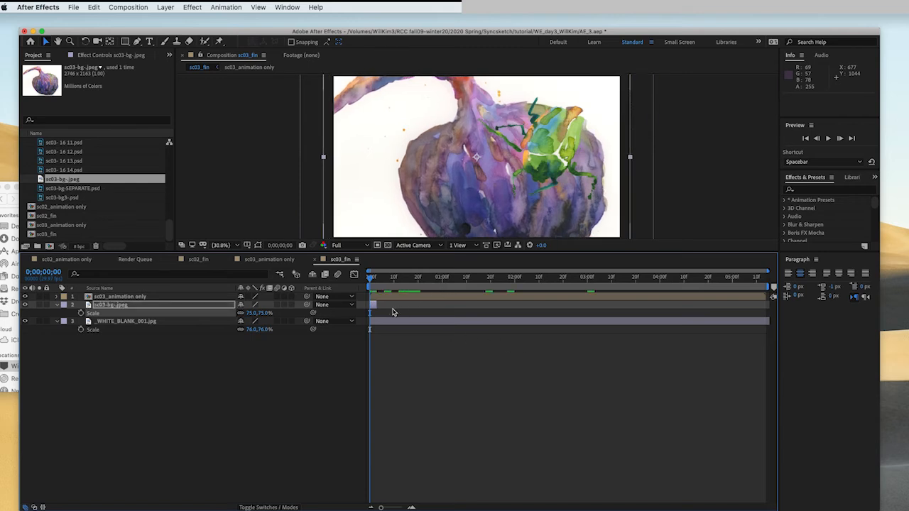
- Extend the sc03-bg-.jpeg layer to the composition's end and move the current time to 0;00;03;00
{"action": "left_click_drag", "start_coordinate": [382, 308], "coordinate": [778, 325]}
{"action": "left_click_drag", "start_coordinate": [568, 279], "coordinate": [545, 286]}
{"action": "left_click_drag", "start_coordinate": [552, 286], "coordinate": [588, 286]}
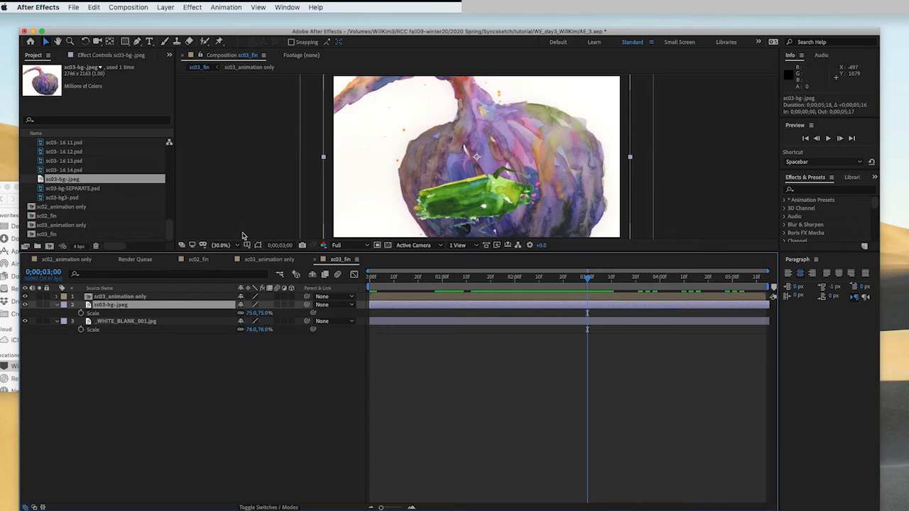
- Add sc03-bg3-.psd above the background layer, starting it at 0;00;03;00
{"action": "left_click", "coordinate": [79, 197]}
{"action": "left_click_drag", "start_coordinate": [78, 198], "coordinate": [113, 305]}
{"action": "left_click_drag", "start_coordinate": [374, 306], "coordinate": [597, 328]}
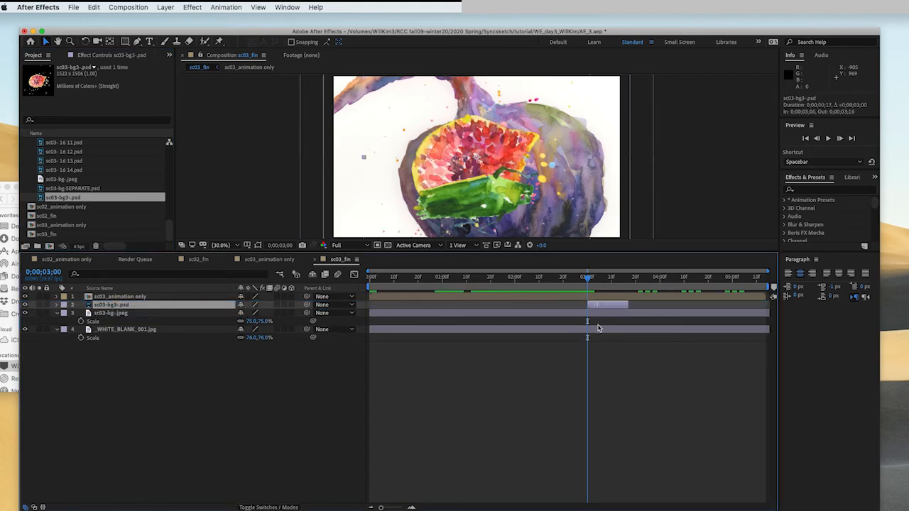
- Scale sc03-bg3-.psd to 64% and move it to the right side of the fig
{"action": "key", "text": "s"}
{"action": "left_click_drag", "start_coordinate": [255, 313], "coordinate": [231, 316]}
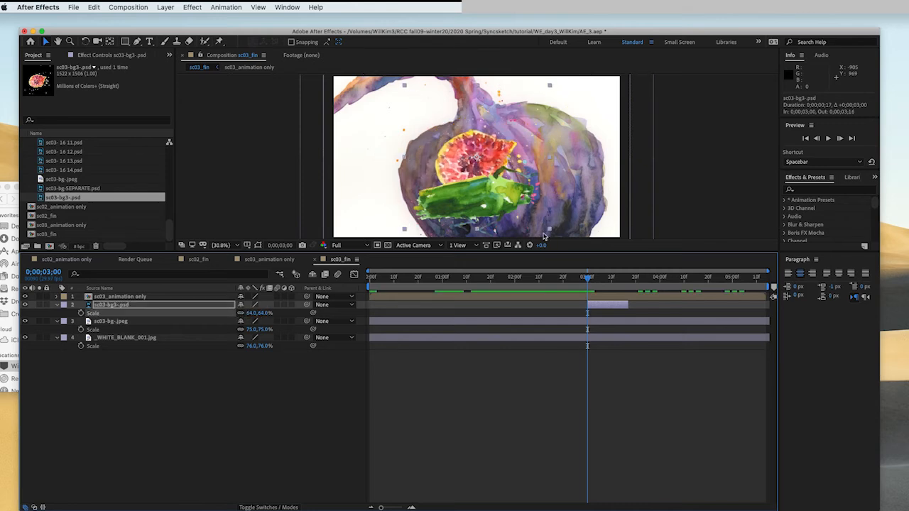
{"action": "left_click_drag", "start_coordinate": [472, 158], "coordinate": [554, 185]}
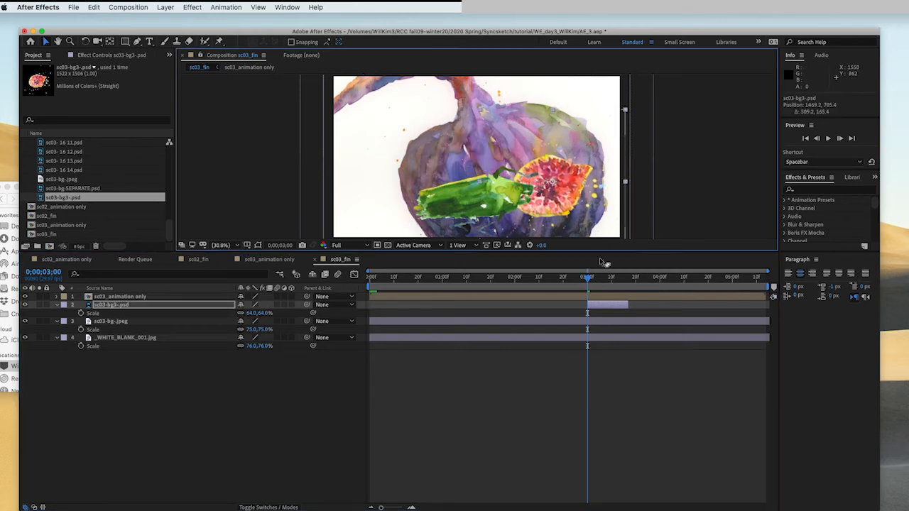
{"action": "left_click_drag", "start_coordinate": [587, 283], "coordinate": [587, 283]}
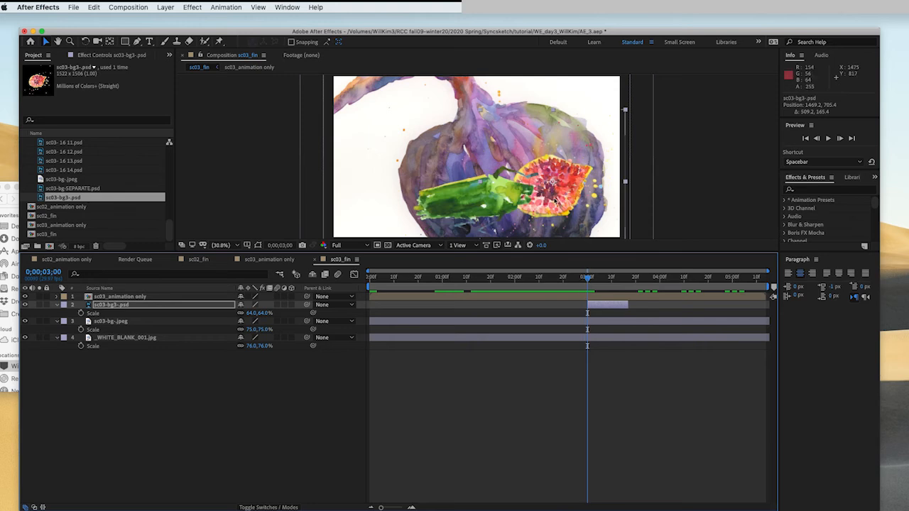
{"action": "left_click_drag", "start_coordinate": [561, 197], "coordinate": [547, 203]}
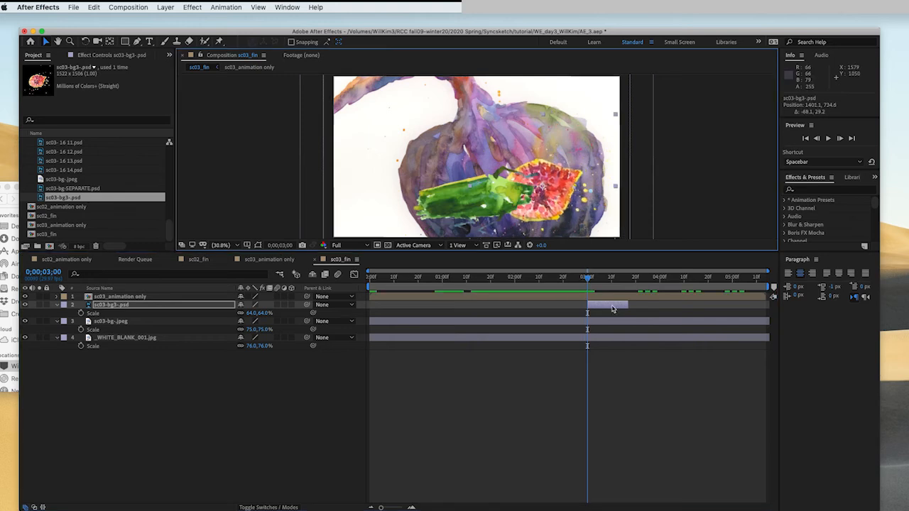
- Adjust sc03-bg3-.psd's scale to 69% and fine-tune its position
{"action": "key", "text": "p"}
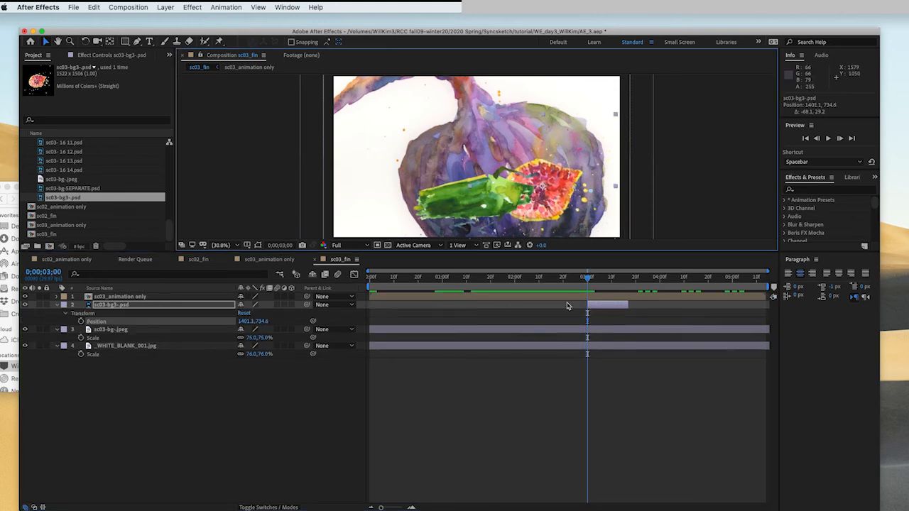
{"action": "mouse_move", "coordinate": [586, 287]}
{"action": "left_mouse_down"}
{"action": "mouse_move", "coordinate": [598, 287]}
{"action": "mouse_move", "coordinate": [588, 287]}
{"action": "left_mouse_up"}
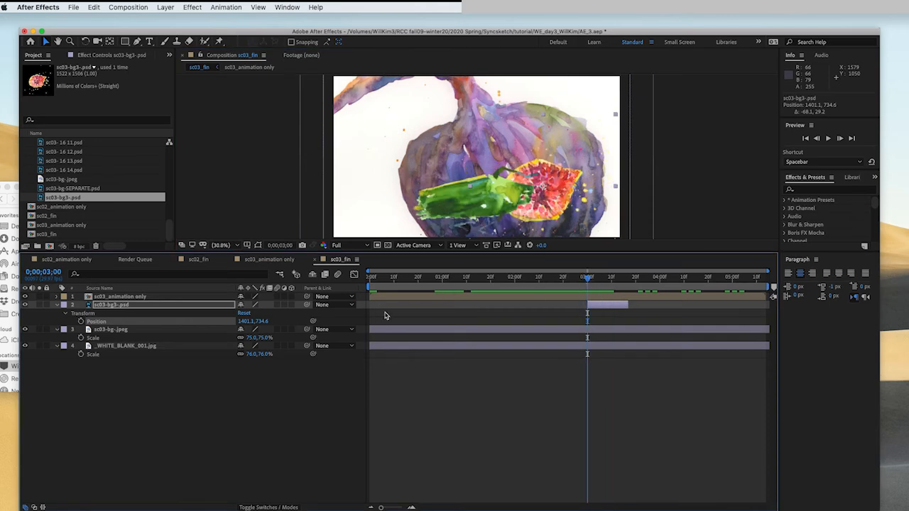
{"action": "key", "text": "s"}
{"action": "key", "text": "p"}
{"action": "key", "text": "s"}
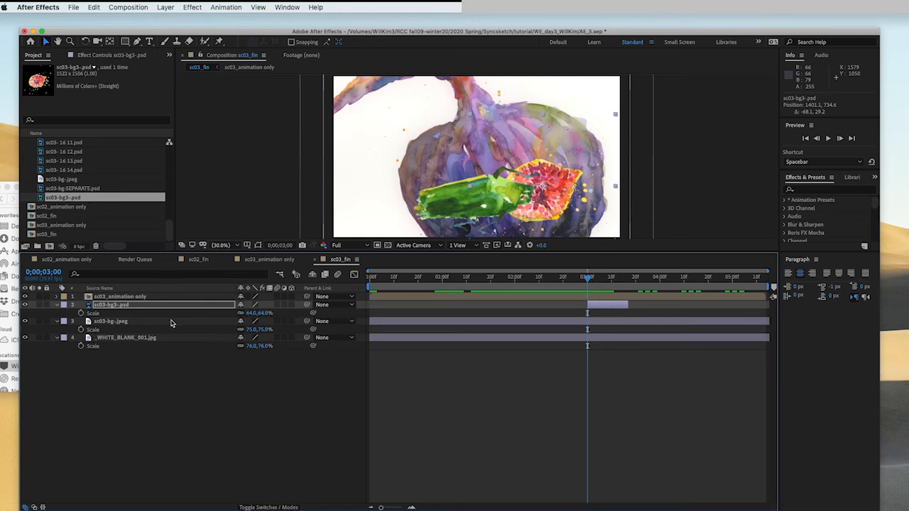
{"action": "left_click_drag", "start_coordinate": [248, 313], "coordinate": [252, 312]}
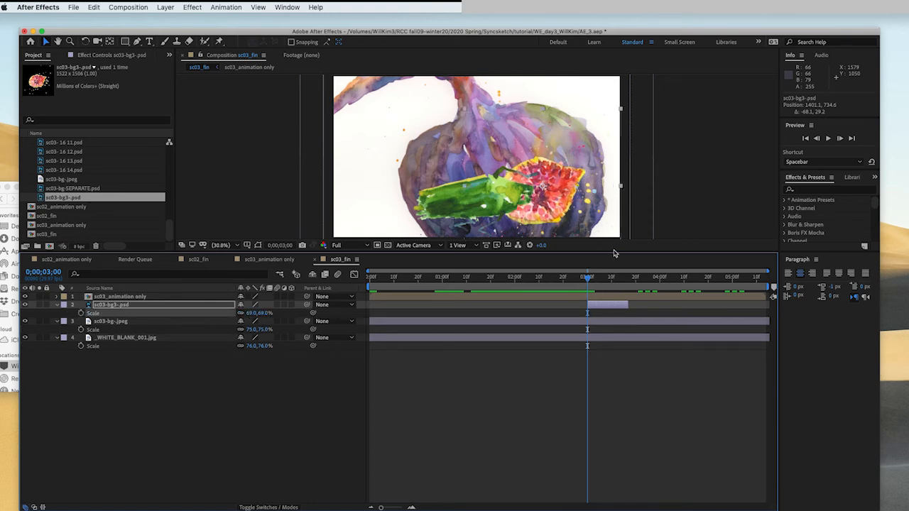
{"action": "mouse_move", "coordinate": [594, 284]}
{"action": "left_mouse_down"}
{"action": "mouse_move", "coordinate": [579, 284]}
{"action": "mouse_move", "coordinate": [590, 284]}
{"action": "left_mouse_up"}
{"action": "left_click_drag", "start_coordinate": [545, 197], "coordinate": [543, 198]}
- Preview the sc03_fin composition from the start
{"action": "left_click_drag", "start_coordinate": [591, 285], "coordinate": [139, 265]}
{"action": "key", "text": "space"}
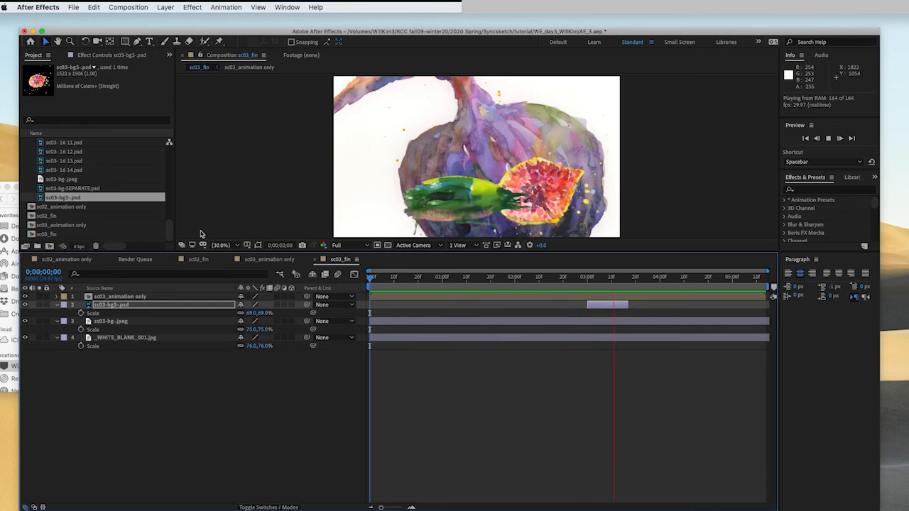
{"action": "key", "text": "space"}
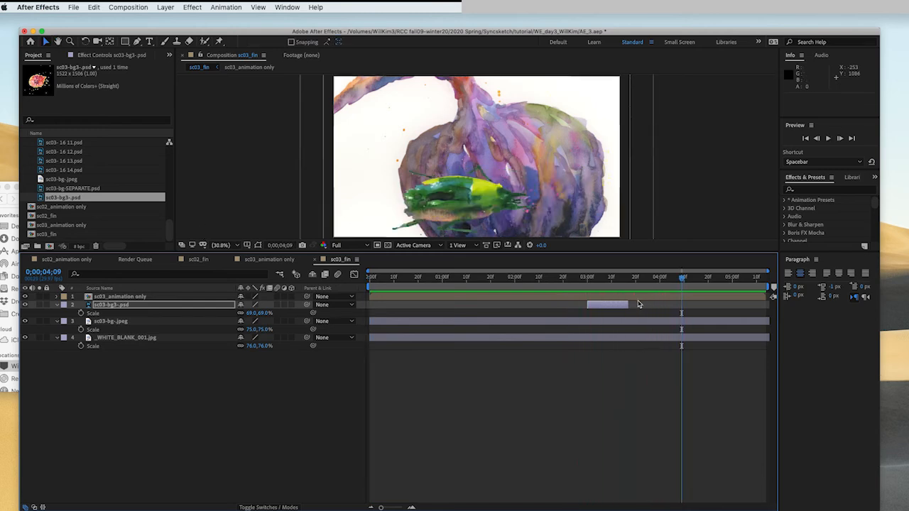
- Extend the sc03-bg3-.psd layer to the end of the composition
{"action": "left_click_drag", "start_coordinate": [628, 304], "coordinate": [771, 308]}
{"action": "key", "text": "space"}
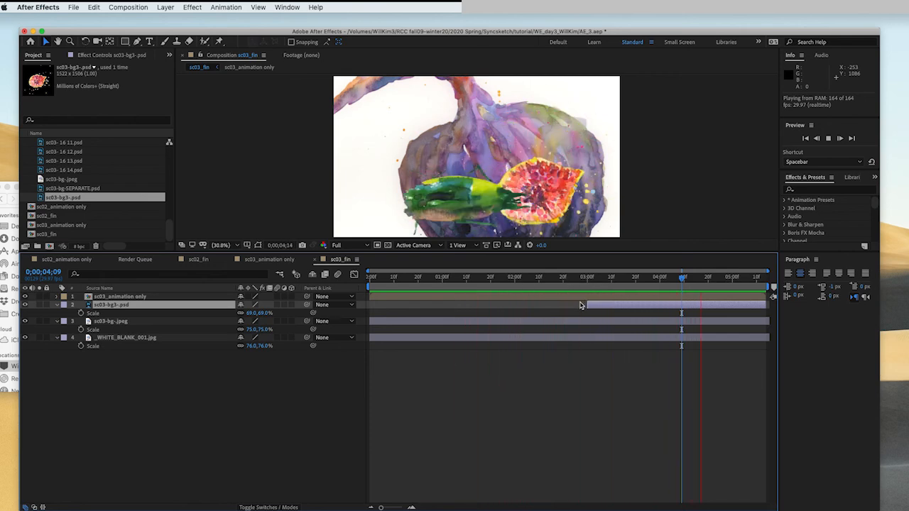
- Preview the sc02_fin composition, then return to sc03_fin at its start
{"action": "left_click", "coordinate": [200, 259]}
{"action": "key", "text": "space"}
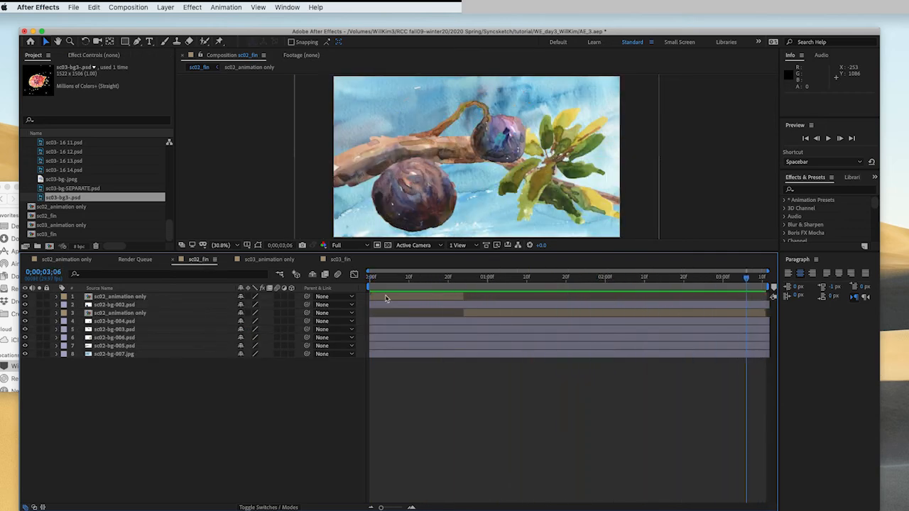
{"action": "left_click", "coordinate": [344, 260]}
{"action": "left_click_drag", "start_coordinate": [407, 283], "coordinate": [341, 330]}
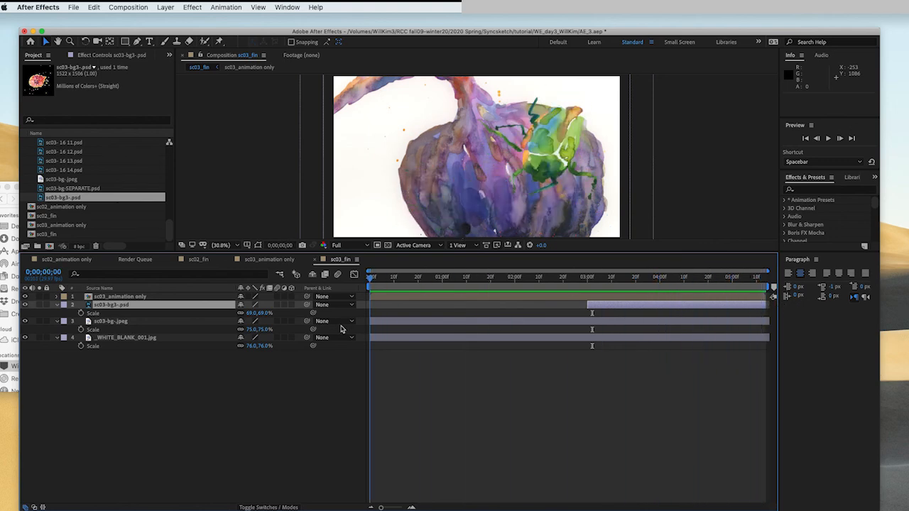
{"action": "left_click", "coordinate": [490, 386]}
- Create a new composition named Glorious Victory_ followed by the author's name, 0;00;10;00 long
{"action": "left_click", "coordinate": [36, 189]}
{"action": "scroll", "coordinate": [35, 186], "scroll_direction": "up", "scroll_amount": 5}
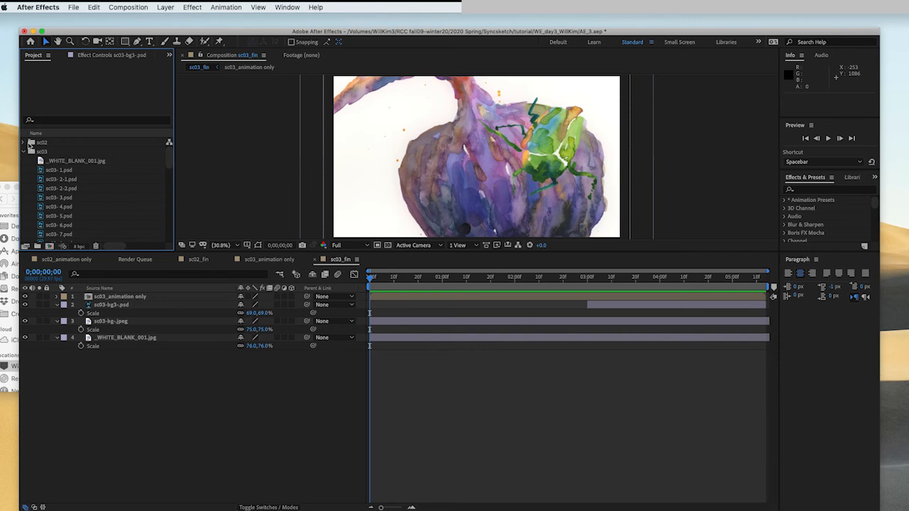
{"action": "left_click", "coordinate": [23, 151]}
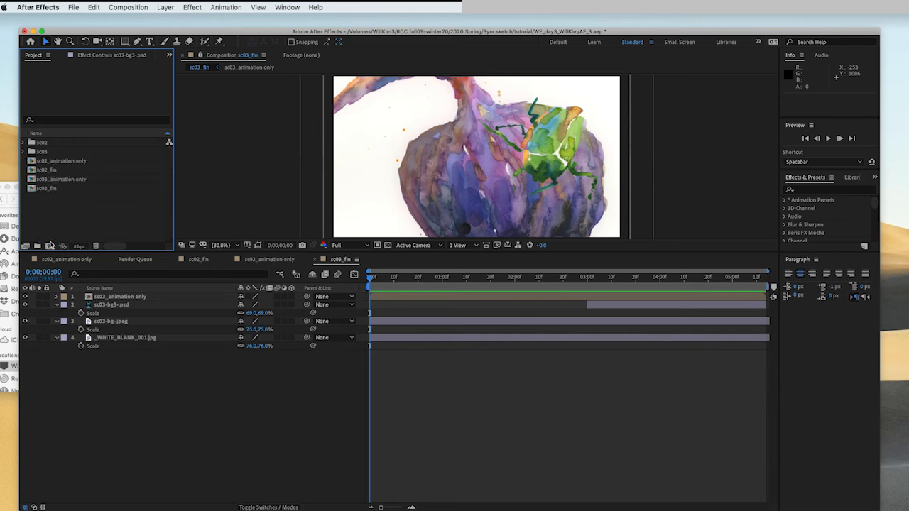
{"action": "left_click", "coordinate": [50, 246]}
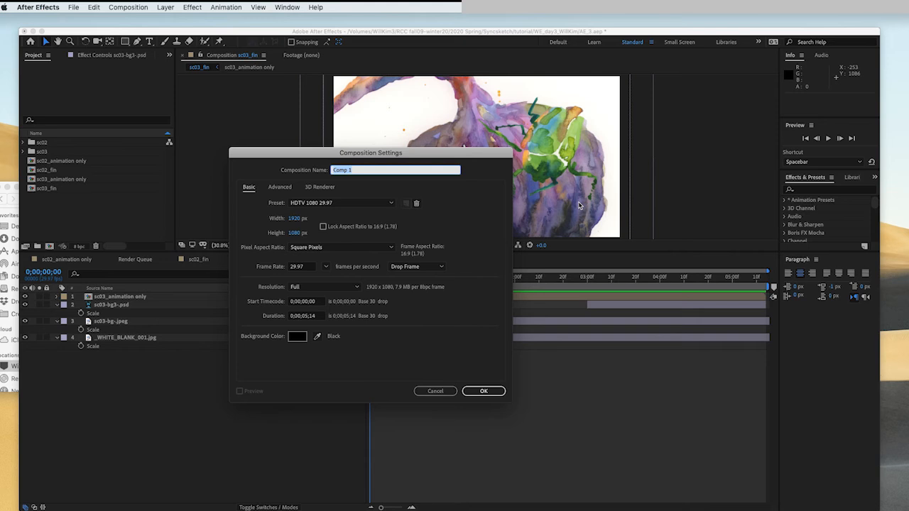
{"action": "type", "text": "M"}
{"action": "left_click", "coordinate": [307, 319]}
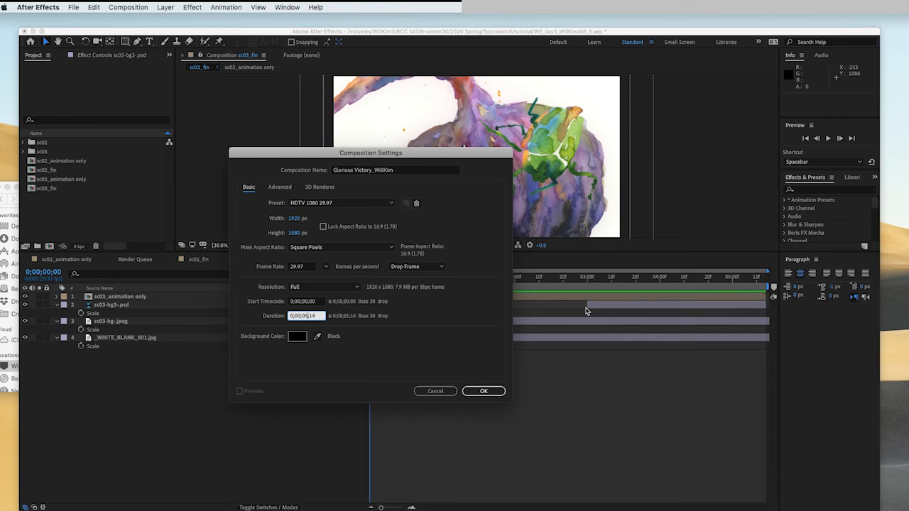
{"action": "type", "text": "10"}
{"action": "left_click", "coordinate": [480, 392]}
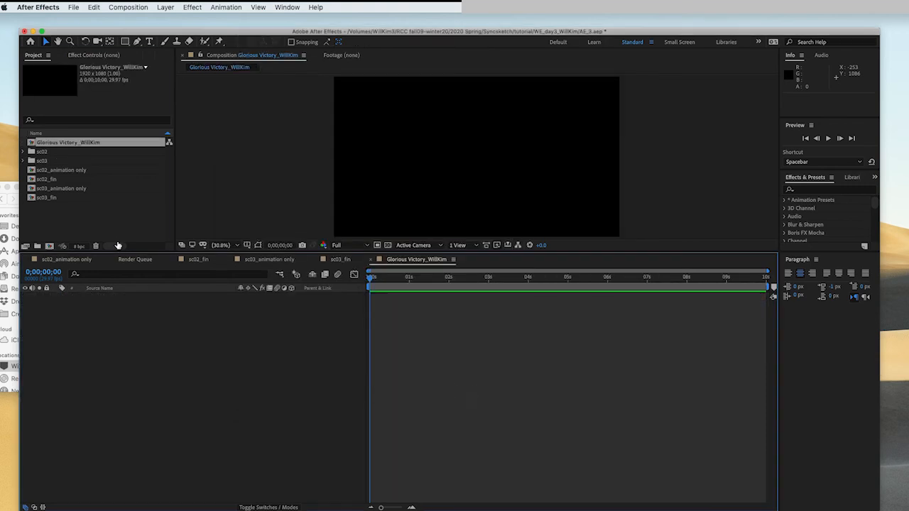
- Add sc02_fin and sc03_fin to the new composition, starting sc03_fin at 0;00;03;11
{"action": "left_click_drag", "start_coordinate": [50, 186], "coordinate": [89, 317]}
{"action": "left_click_drag", "start_coordinate": [49, 197], "coordinate": [89, 347]}
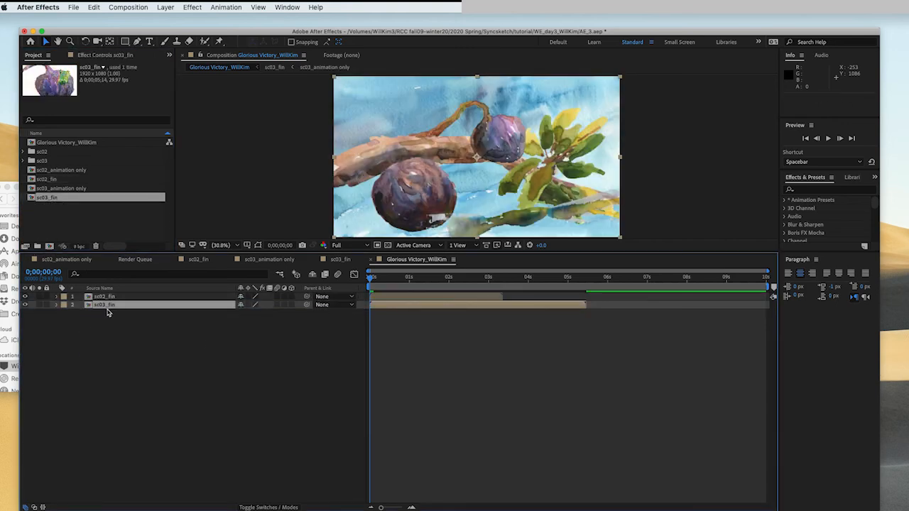
{"action": "left_click_drag", "start_coordinate": [378, 308], "coordinate": [511, 317]}
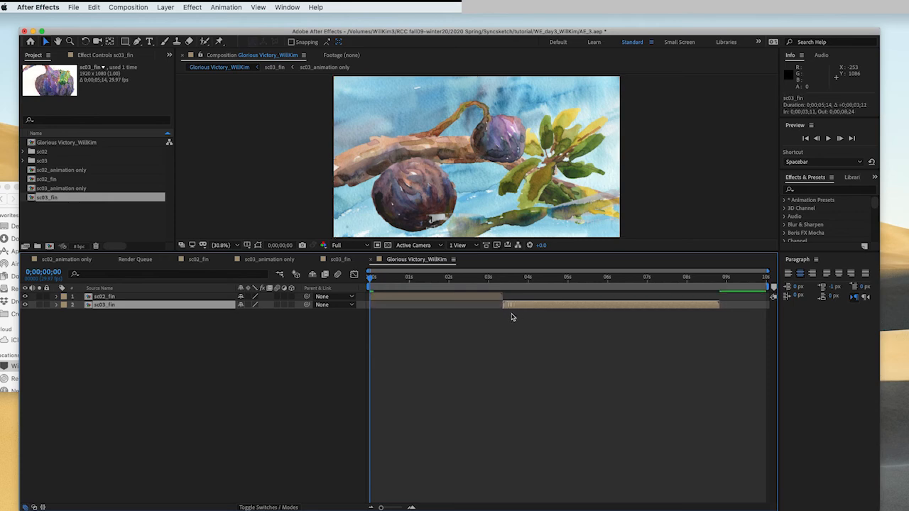
- Preview the combined composition from the start
{"action": "left_click", "coordinate": [501, 279]}
{"action": "left_click_drag", "start_coordinate": [500, 282], "coordinate": [327, 275]}
{"action": "key", "text": "space"}
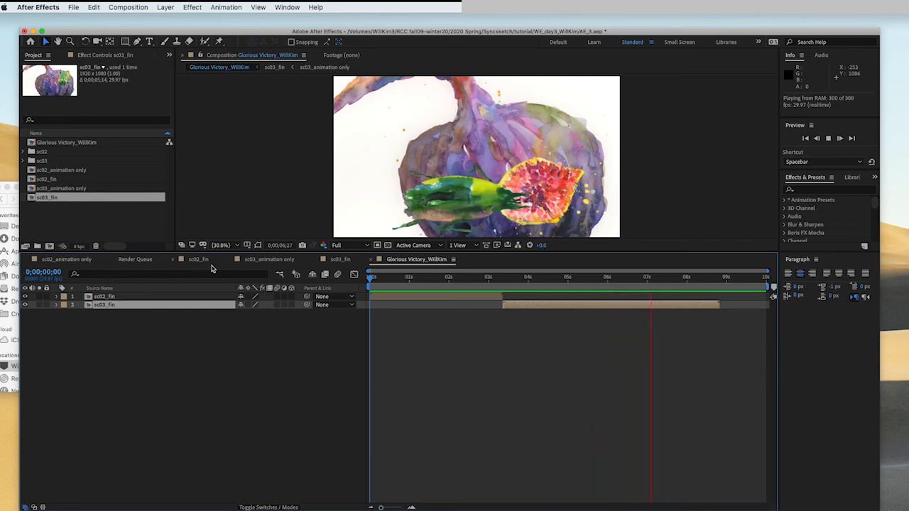
{"action": "key", "text": "space"}
{"action": "left_click", "coordinate": [681, 353]}
{"action": "left_click", "coordinate": [701, 309]}
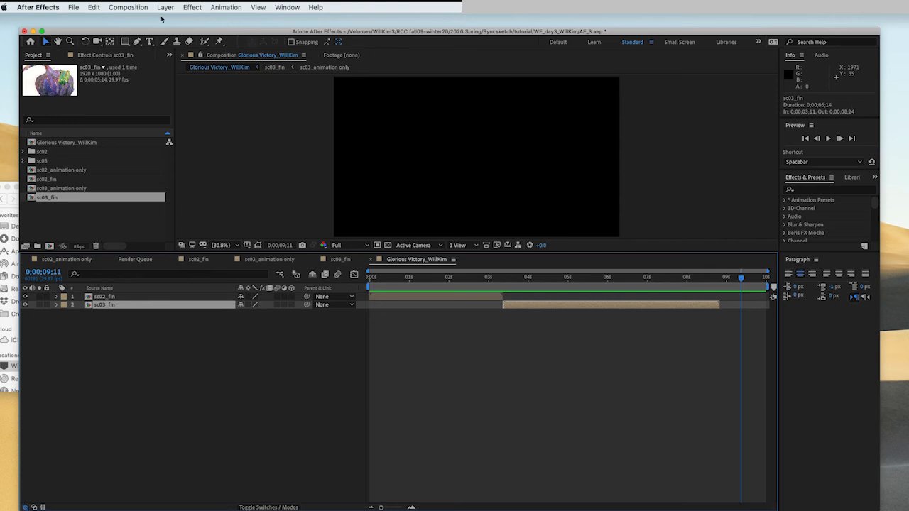
- Change the final composition's duration to 0;00;08;24 in its composition settings
{"action": "left_click", "coordinate": [139, 8]}
{"action": "left_click", "coordinate": [143, 36]}
{"action": "left_click", "coordinate": [307, 317]}
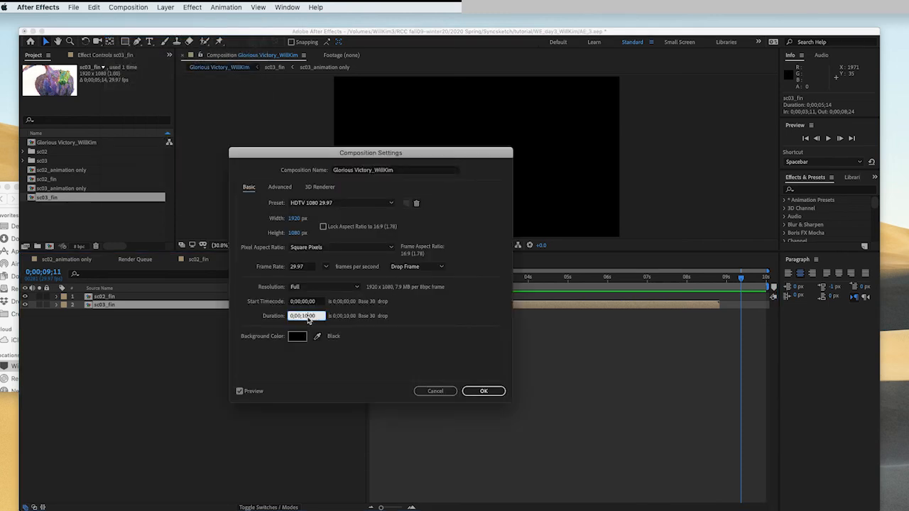
{"action": "type", "text": "0"}
{"action": "key", "text": "Return"}
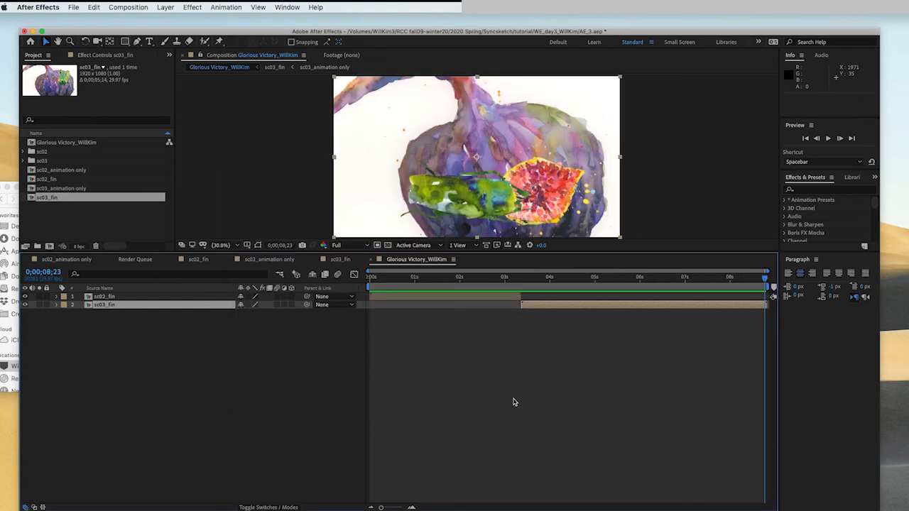
- Return the time indicator to the start and save the project
{"action": "left_click", "coordinate": [495, 403]}
{"action": "left_click_drag", "start_coordinate": [662, 294], "coordinate": [341, 301]}
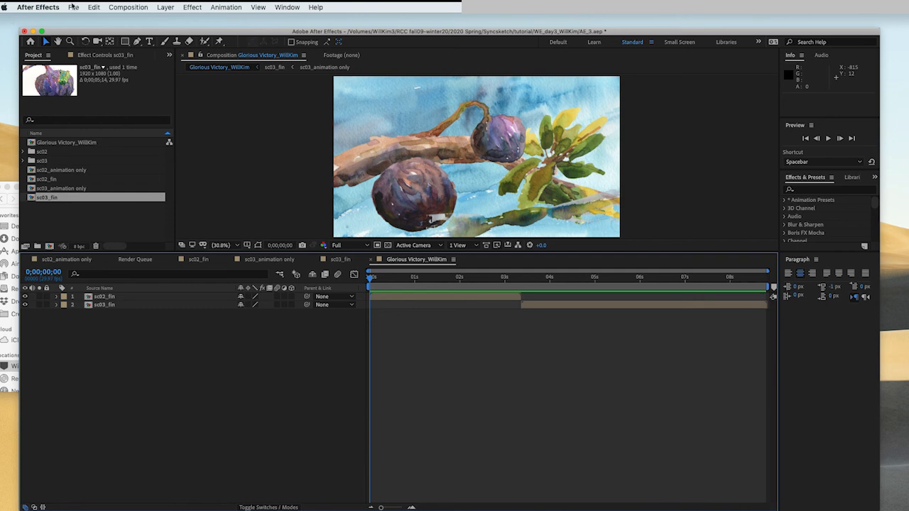
{"action": "left_click", "coordinate": [73, 8]}
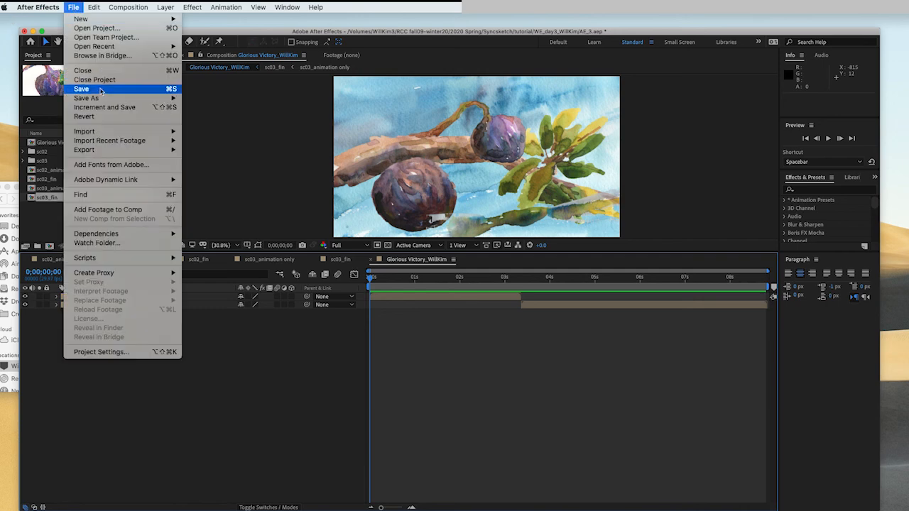
{"action": "left_click", "coordinate": [101, 89]}
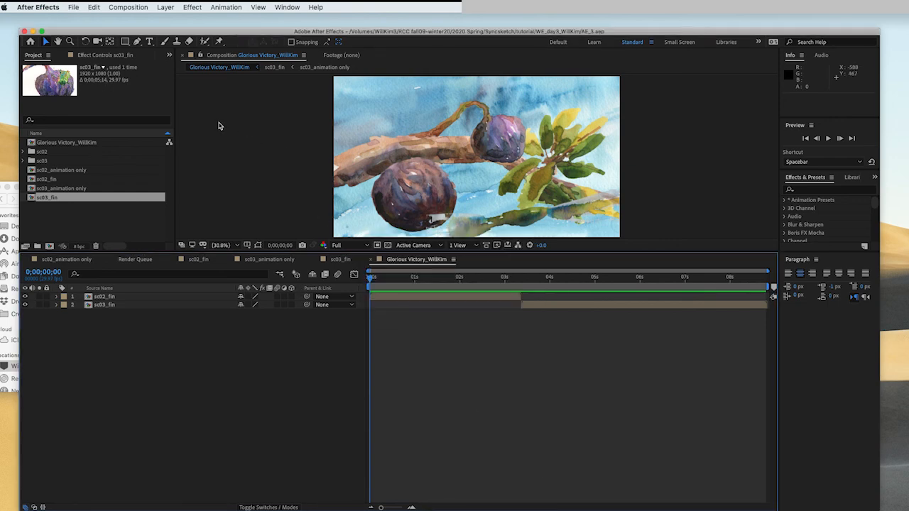
- Send the final composition to the Adobe Media Encoder queue and open its export settings
{"action": "left_click", "coordinate": [128, 8]}
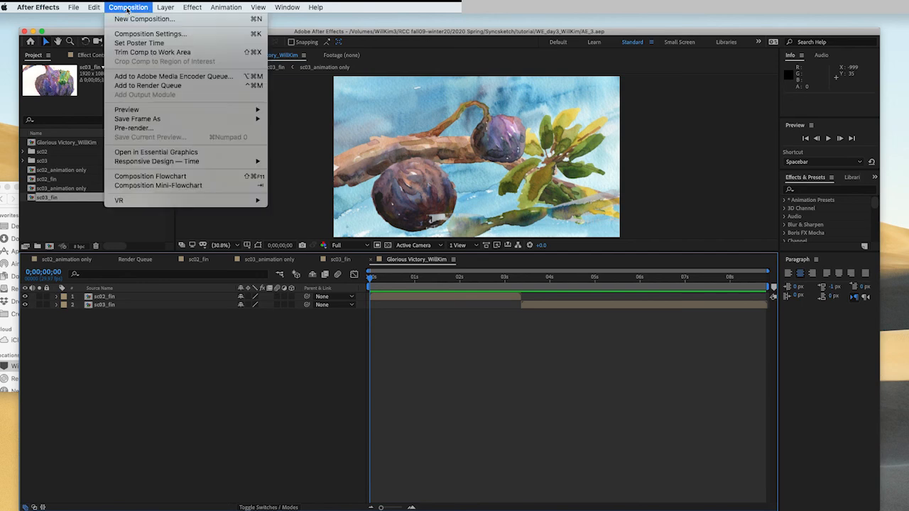
{"action": "left_click", "coordinate": [150, 78]}
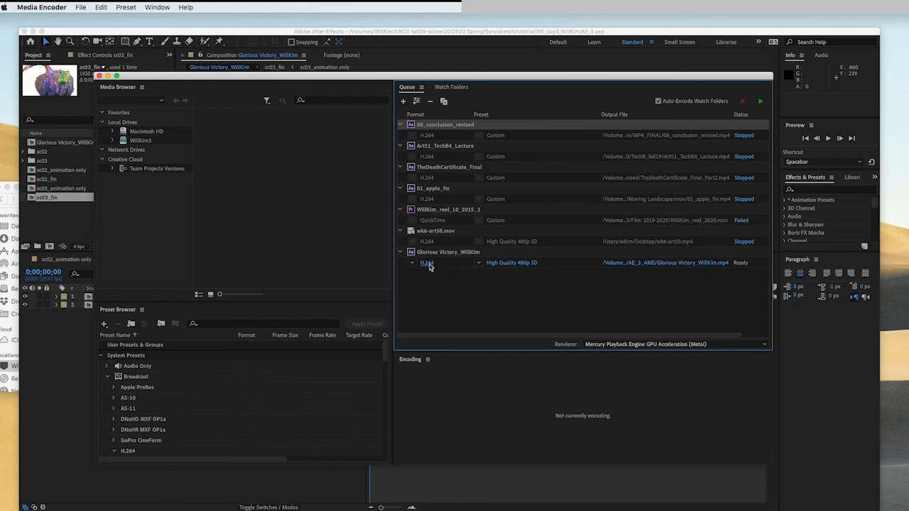
{"action": "left_click", "coordinate": [428, 264]}
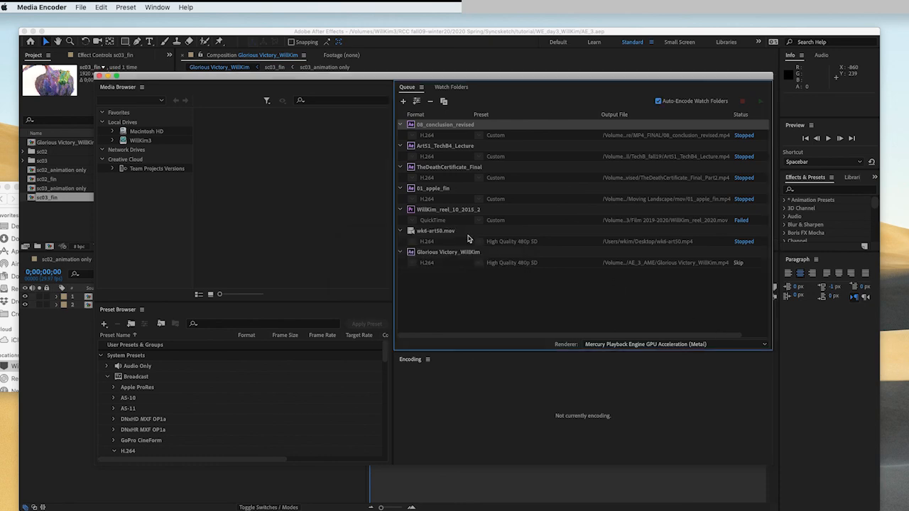
{"action": "left_click_drag", "start_coordinate": [0, 65], "coordinate": [274, 70]}
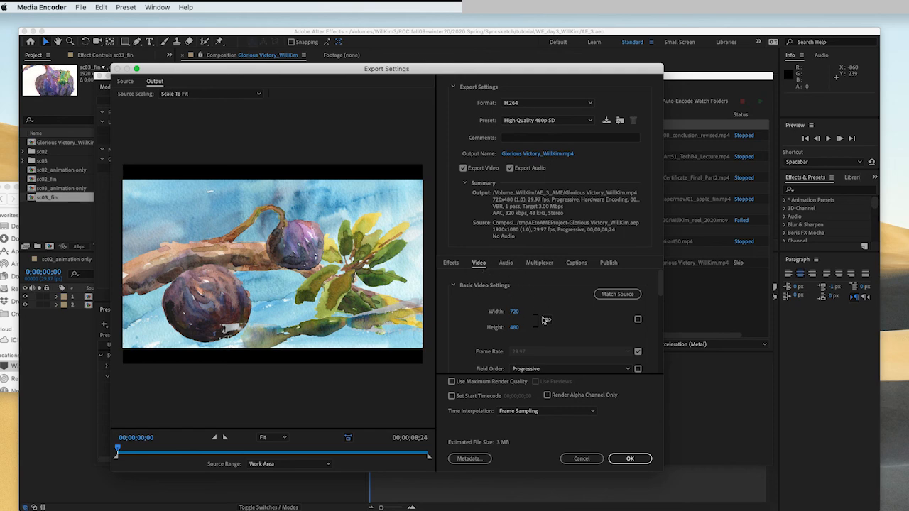
- Match the video settings to the source and set bitrate encoding to CBR
{"action": "left_click", "coordinate": [620, 296]}
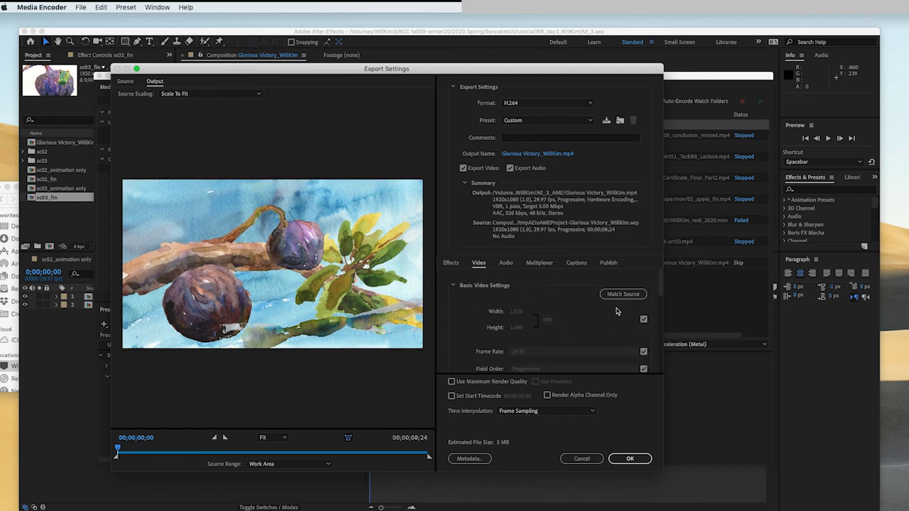
{"action": "scroll", "coordinate": [597, 327], "scroll_direction": "down", "scroll_amount": 5}
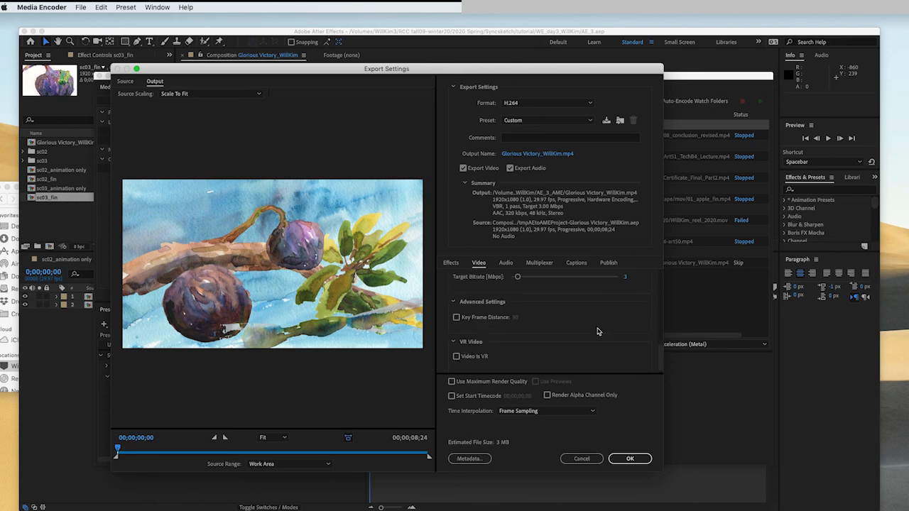
{"action": "scroll", "coordinate": [597, 331], "scroll_direction": "up", "scroll_amount": 2}
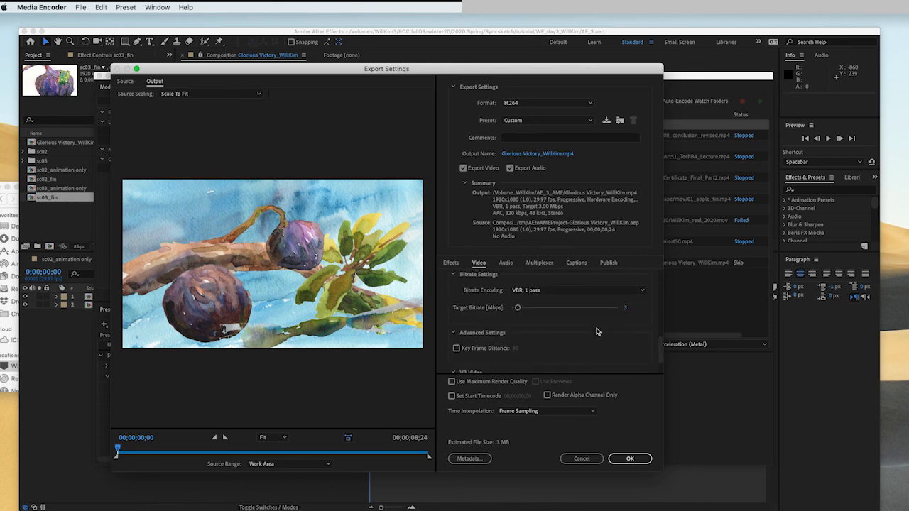
{"action": "left_click", "coordinate": [524, 291]}
{"action": "left_click", "coordinate": [524, 302]}
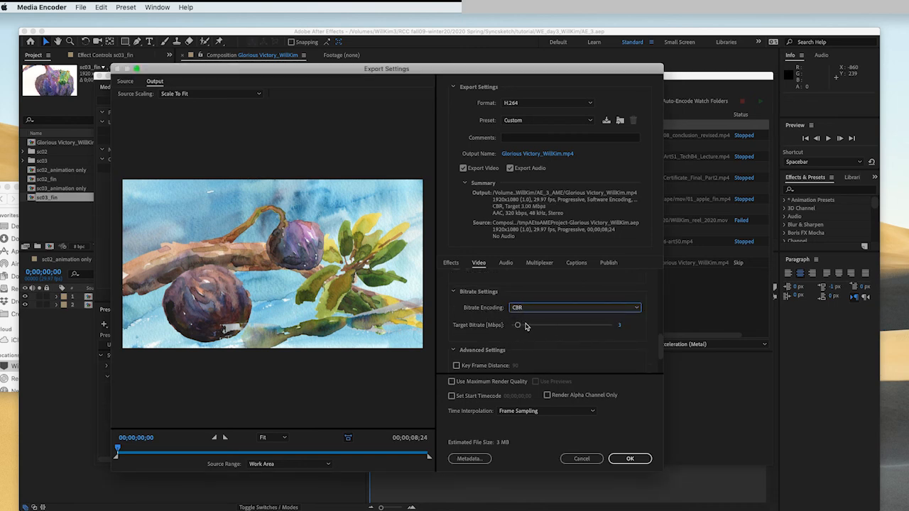
- Set the target bitrate to 40 Mbps and enable Use Maximum Render Quality
{"action": "left_click", "coordinate": [596, 327]}
{"action": "left_click_drag", "start_coordinate": [595, 328], "coordinate": [596, 328]}
{"action": "left_click", "coordinate": [625, 325]}
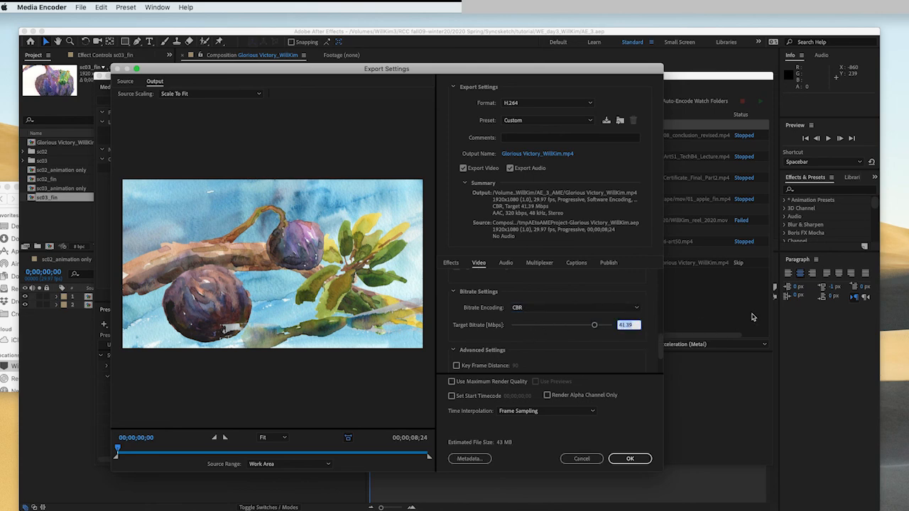
{"action": "type", "text": "40"}
{"action": "left_click", "coordinate": [631, 383]}
{"action": "left_click", "coordinate": [451, 382]}
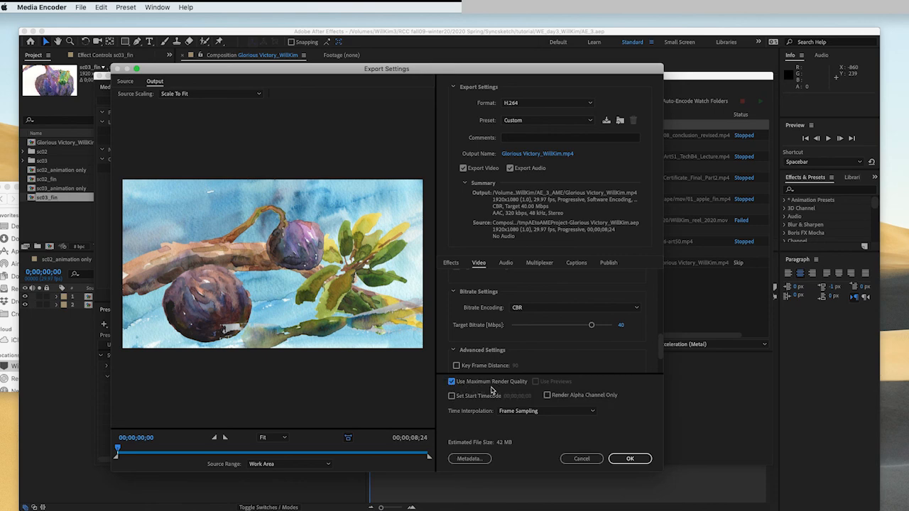
- Save the output MP4 in the day-3 project folder, named Glorious Victory_ plus the author's name and _test
{"action": "left_click", "coordinate": [516, 265]}
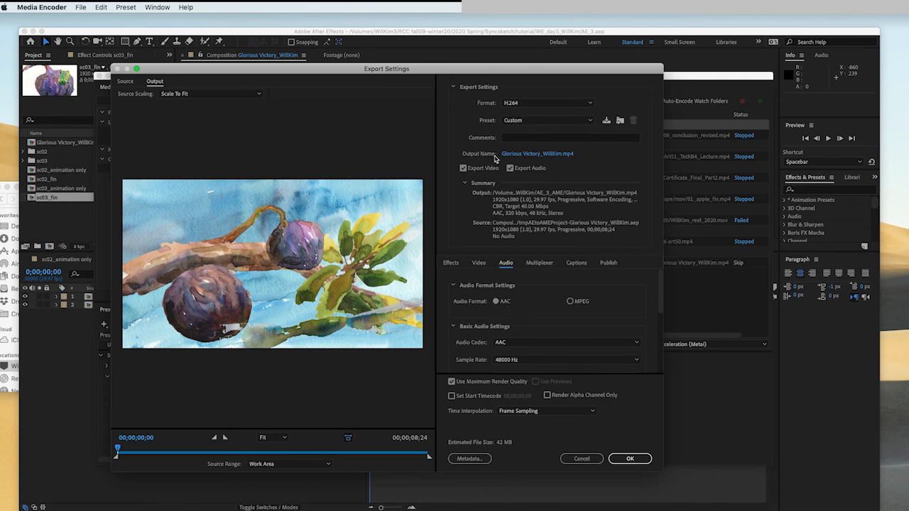
{"action": "left_click", "coordinate": [563, 158]}
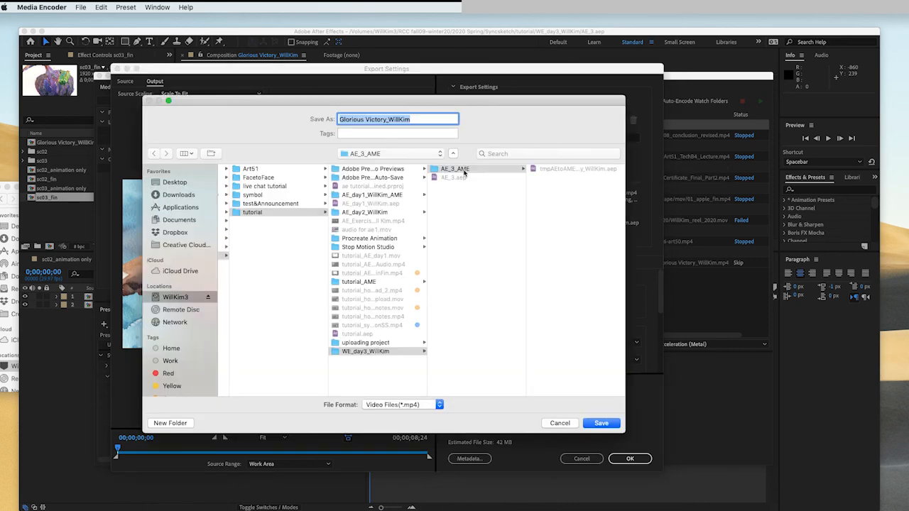
{"action": "left_click", "coordinate": [384, 352]}
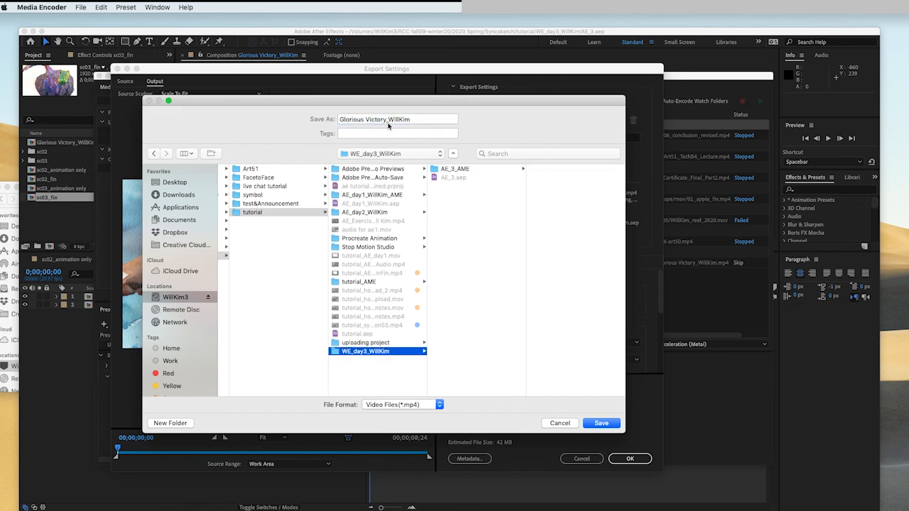
{"action": "left_click", "coordinate": [415, 118]}
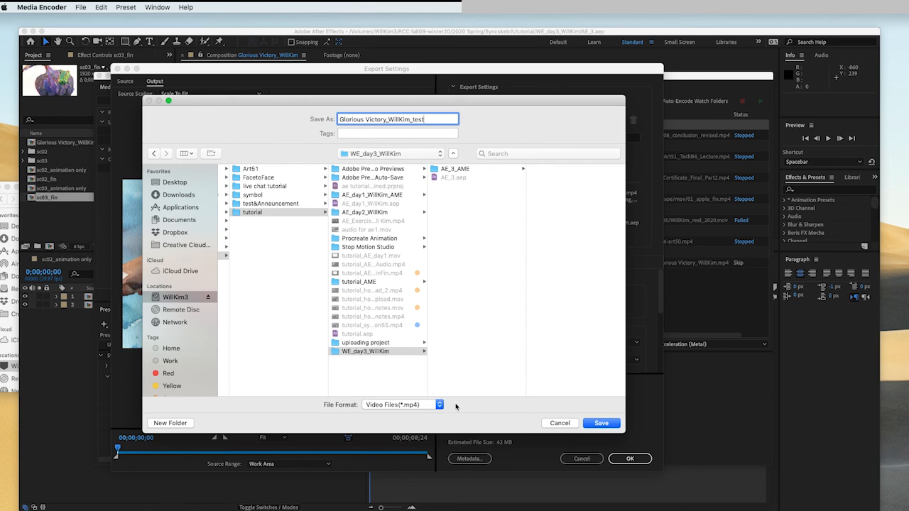
{"action": "left_click", "coordinate": [601, 424]}
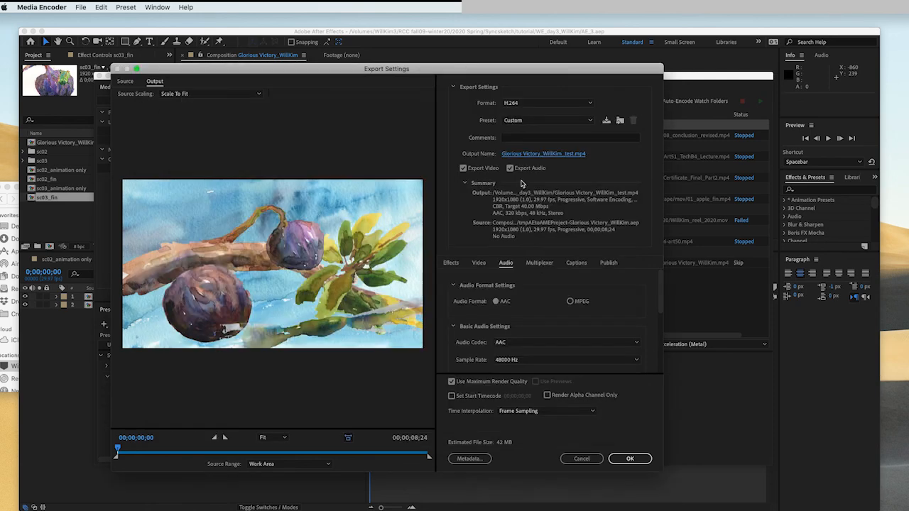
- Accept the export settings and start rendering the queue
{"action": "left_click", "coordinate": [629, 458]}
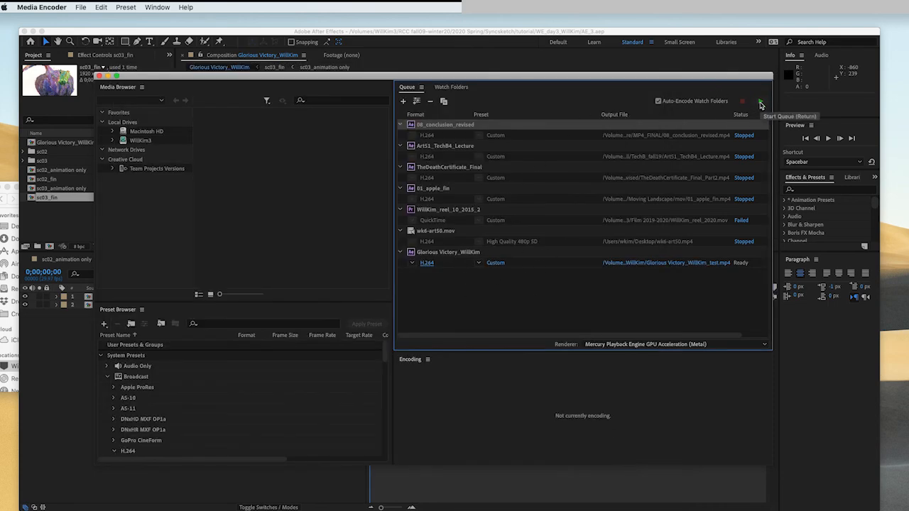
{"action": "left_click", "coordinate": [760, 103]}
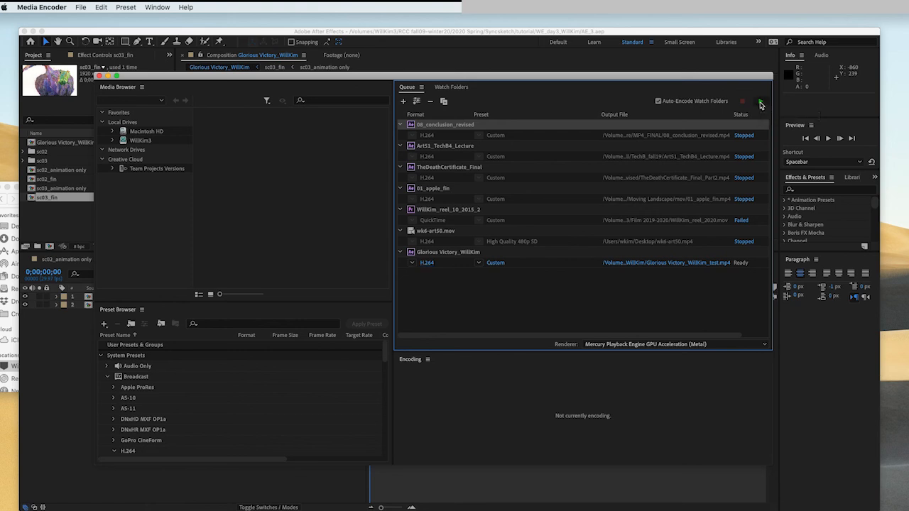